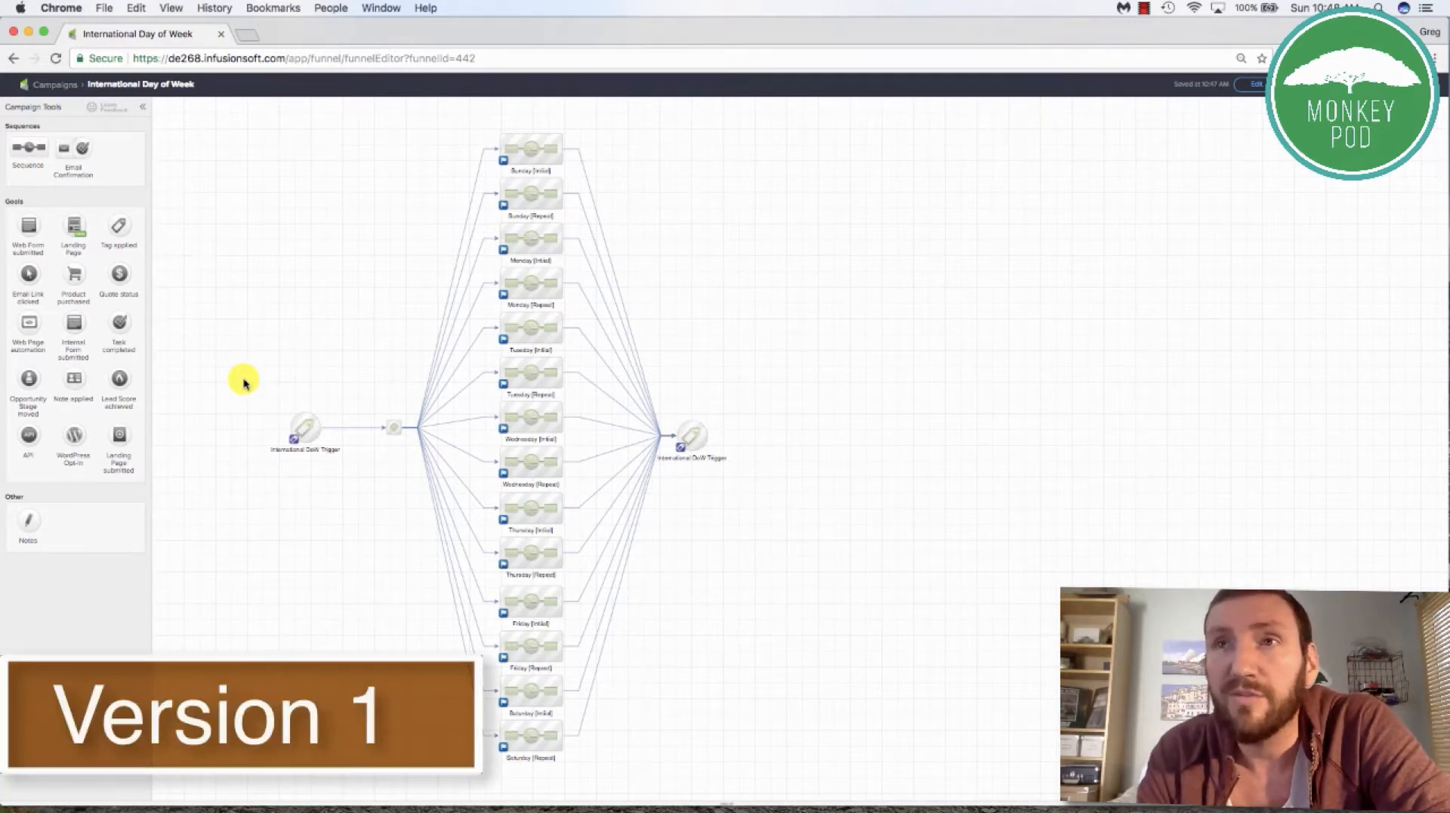
pyautogui.moveTo(243, 380); pyautogui.dragTo(370, 489)
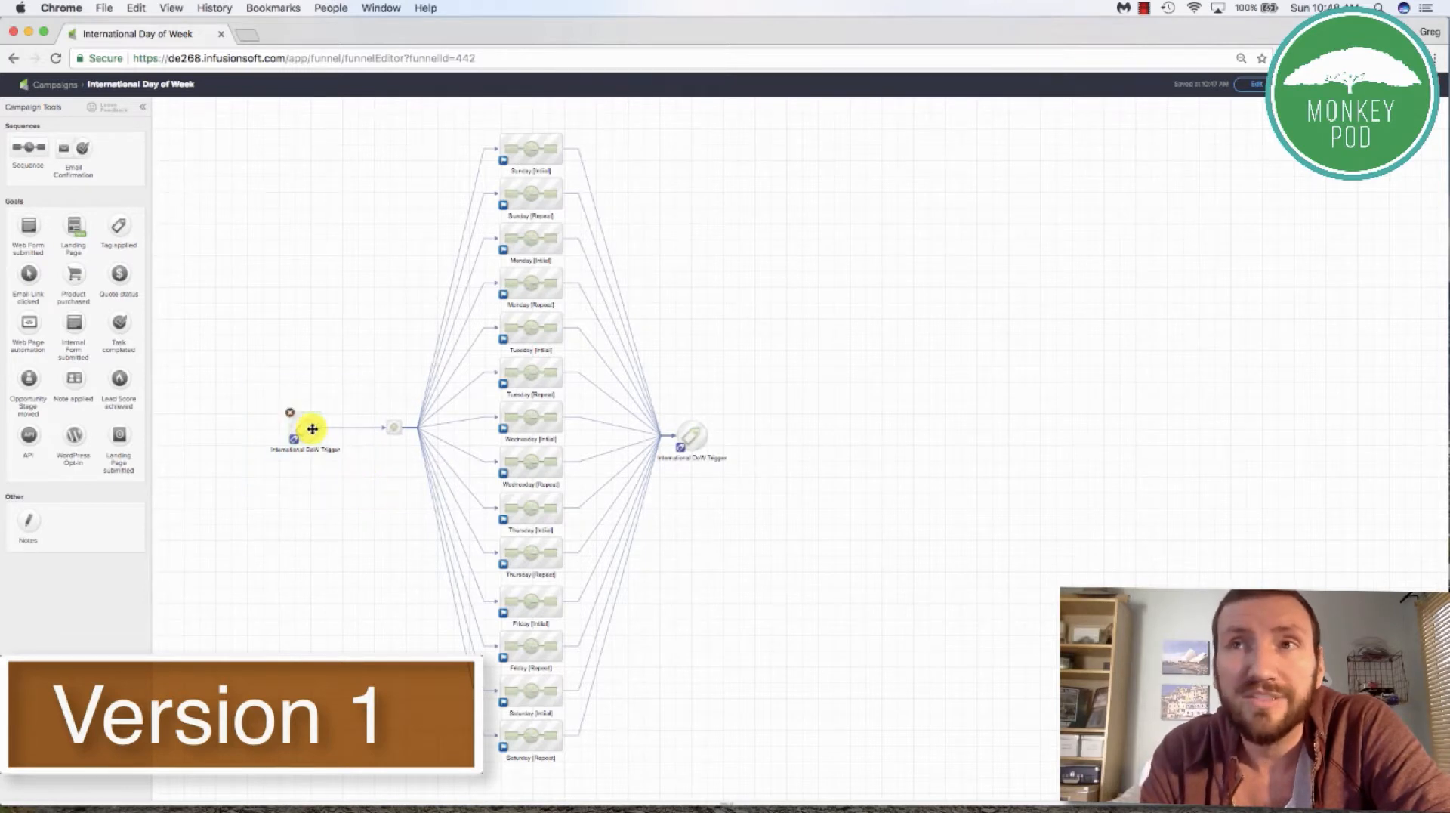
pyautogui.moveTo(480, 118); pyautogui.dragTo(586, 770)
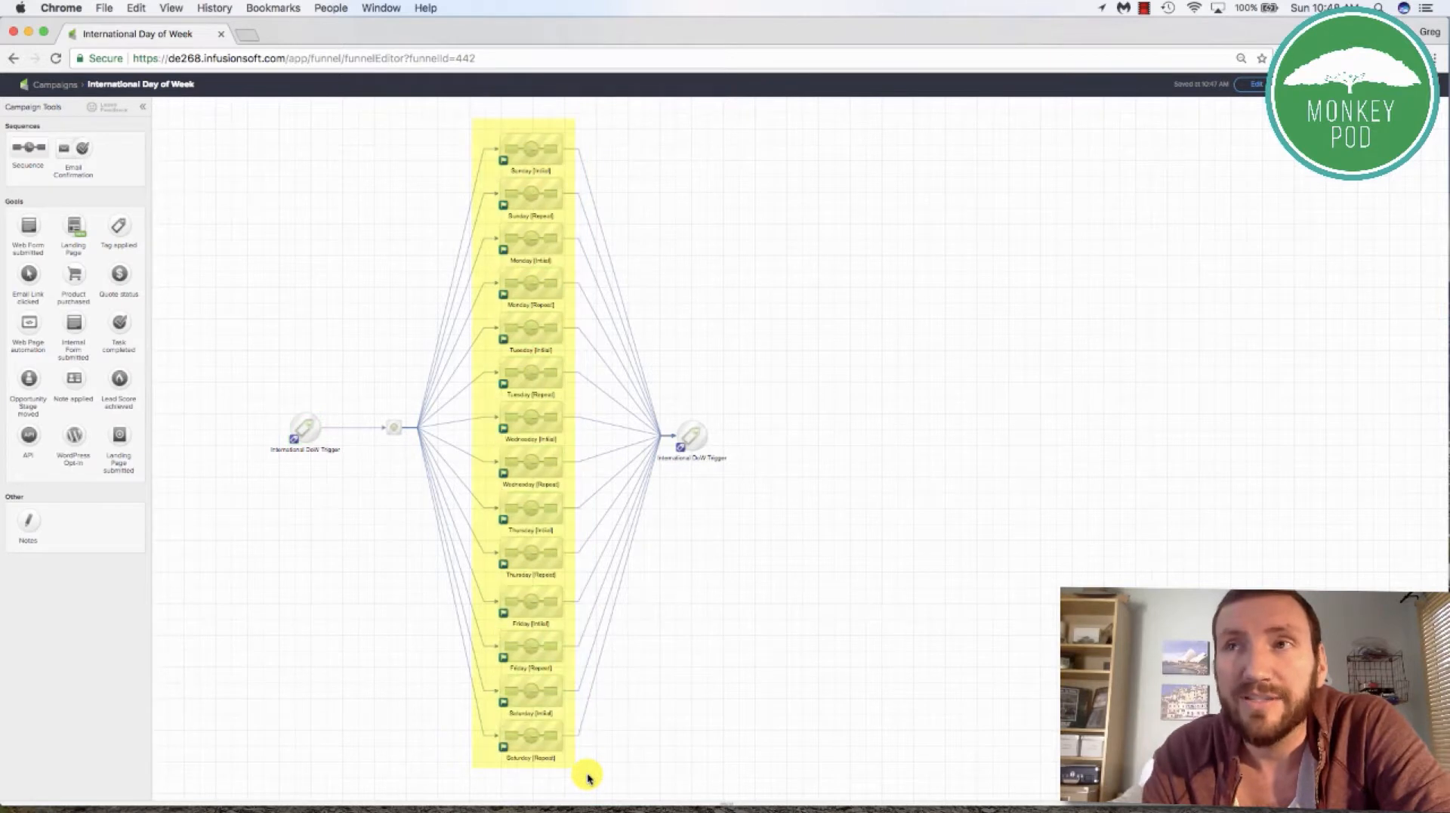
pyautogui.click(688, 434)
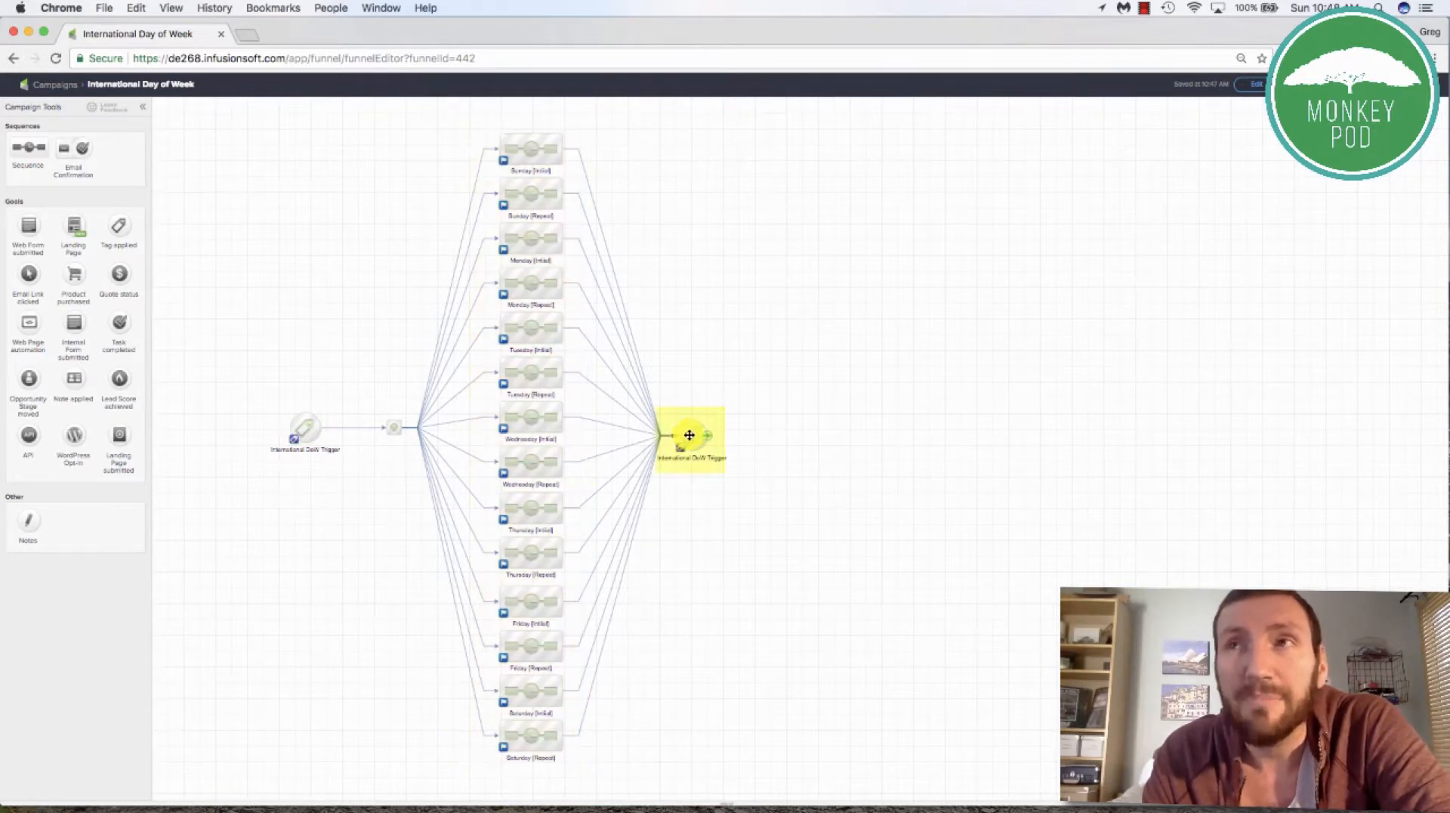
pyautogui.click(510, 402)
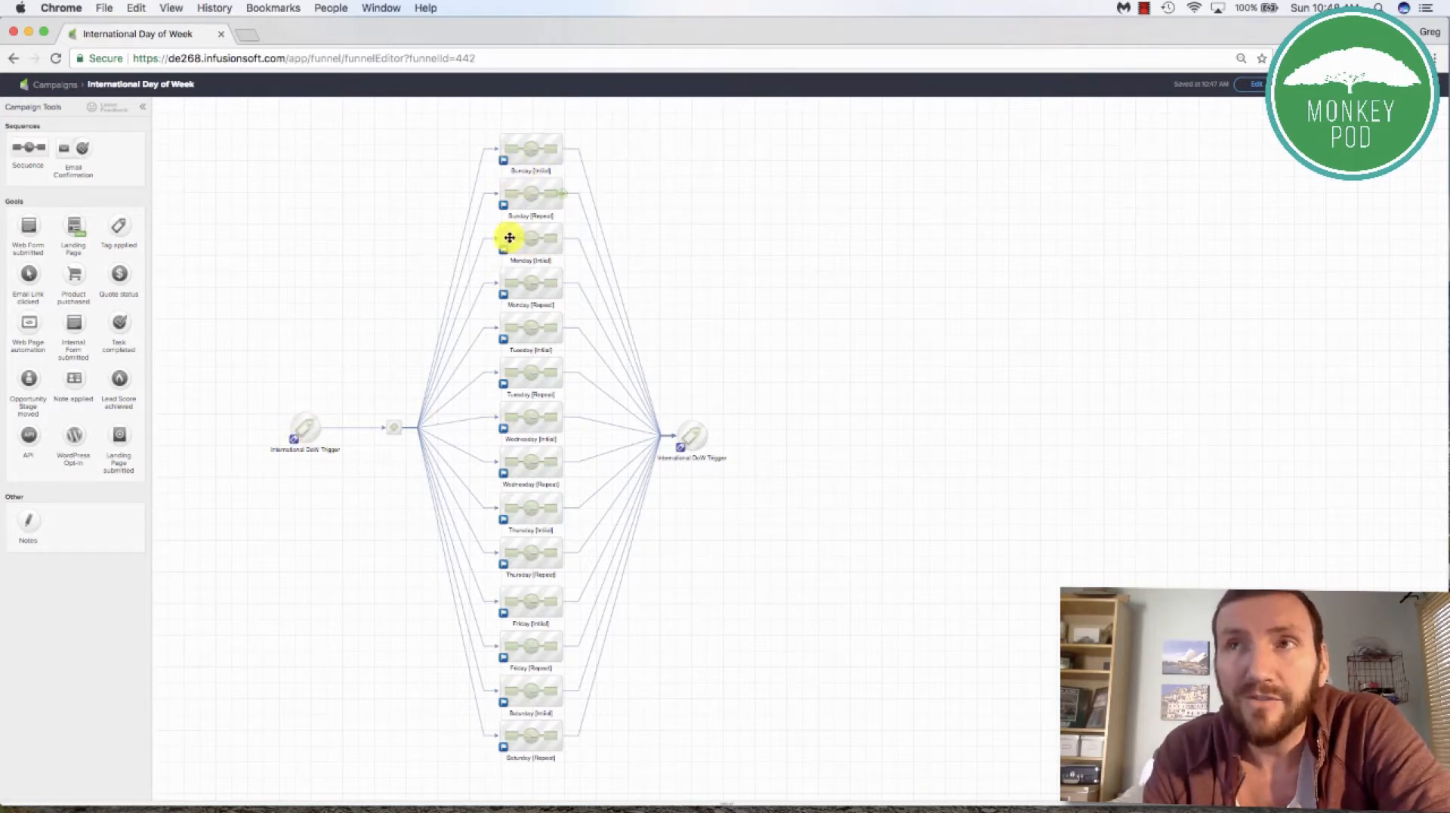
pyautogui.click(530, 138)
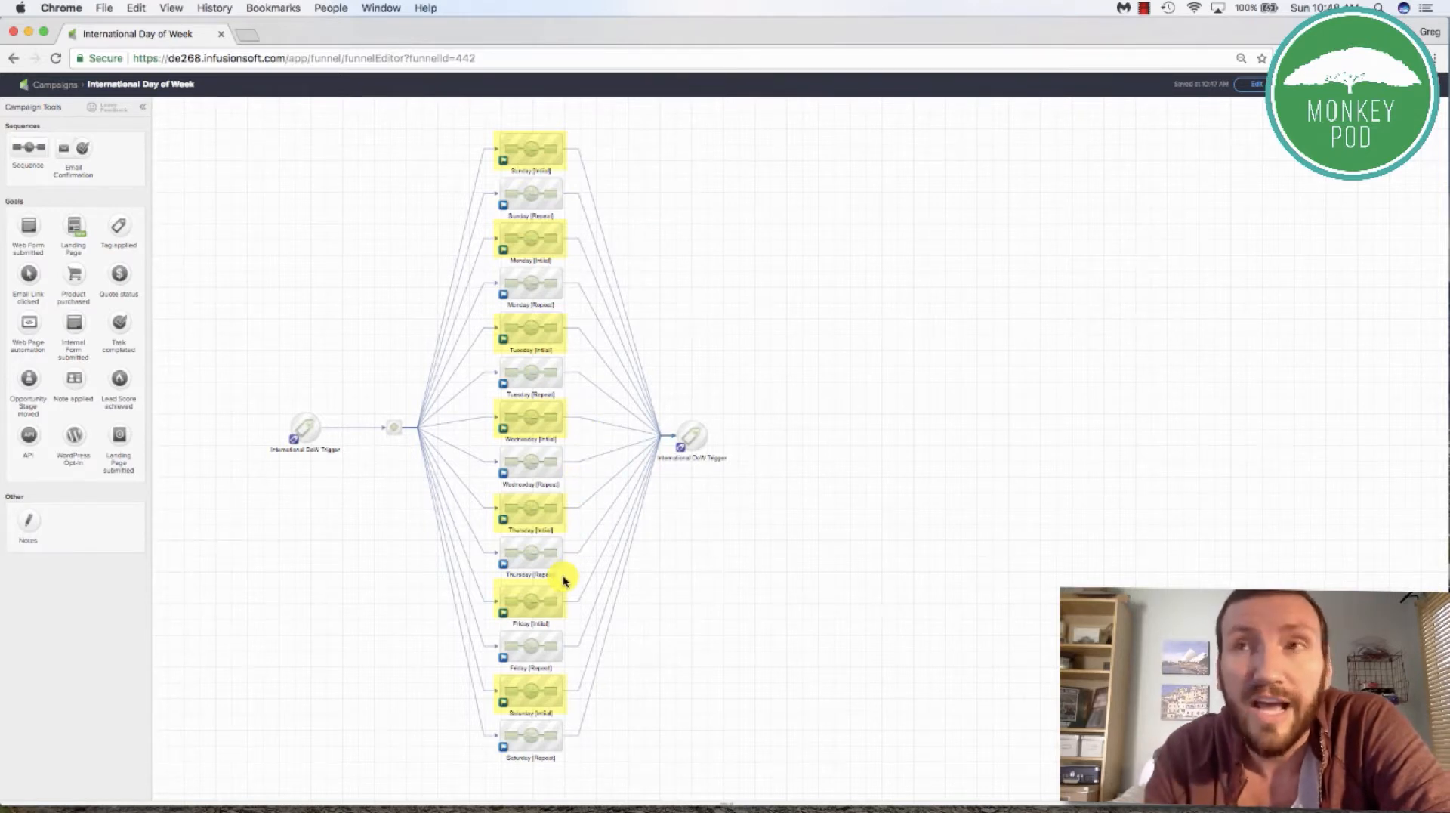
# Open the Sunday [Initial] sequence, review the settings of its first delay timer, and return to the campaign overview.
pyautogui.doubleClick(527, 148)
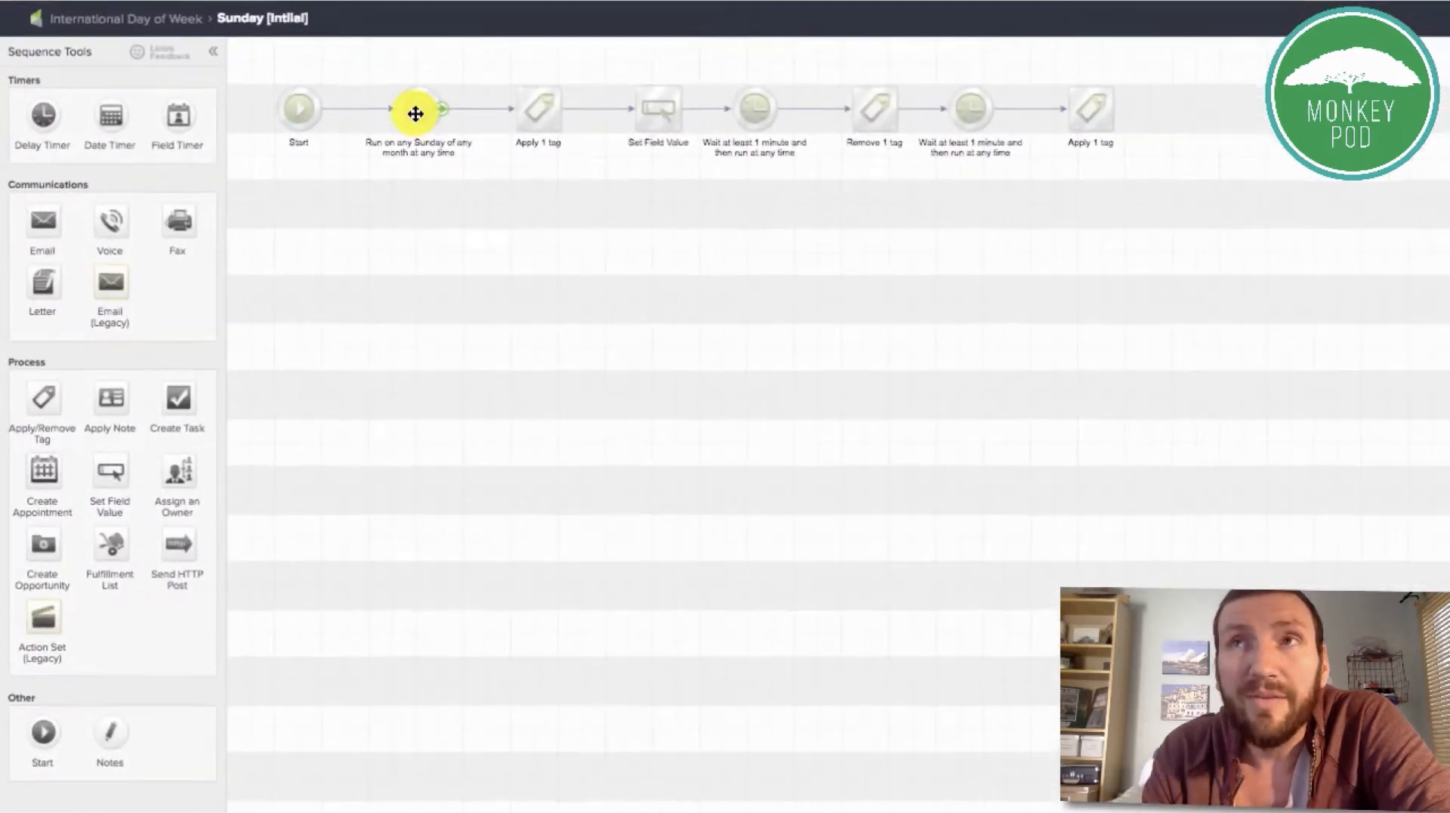
pyautogui.click(536, 114)
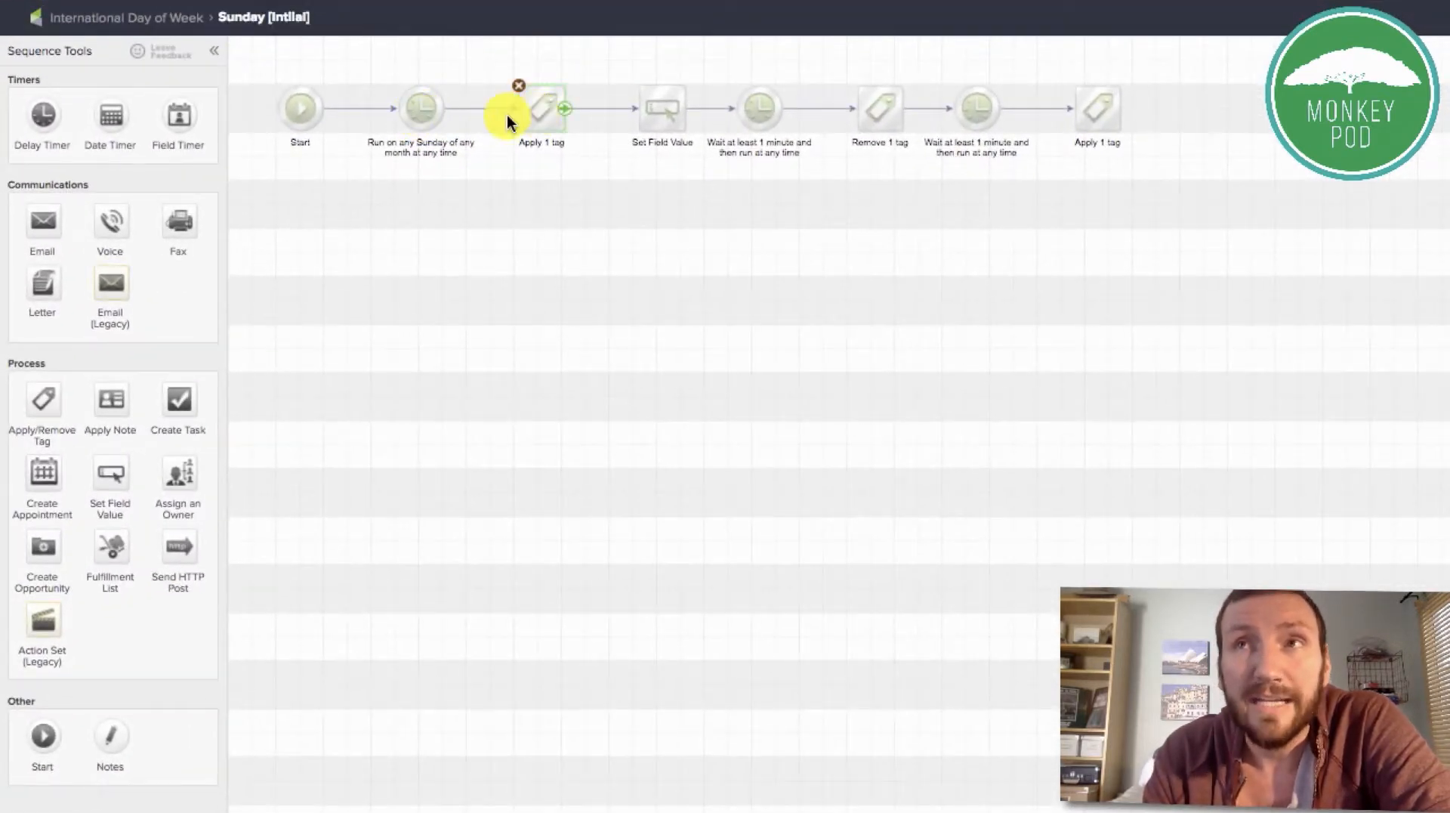
pyautogui.doubleClick(423, 110)
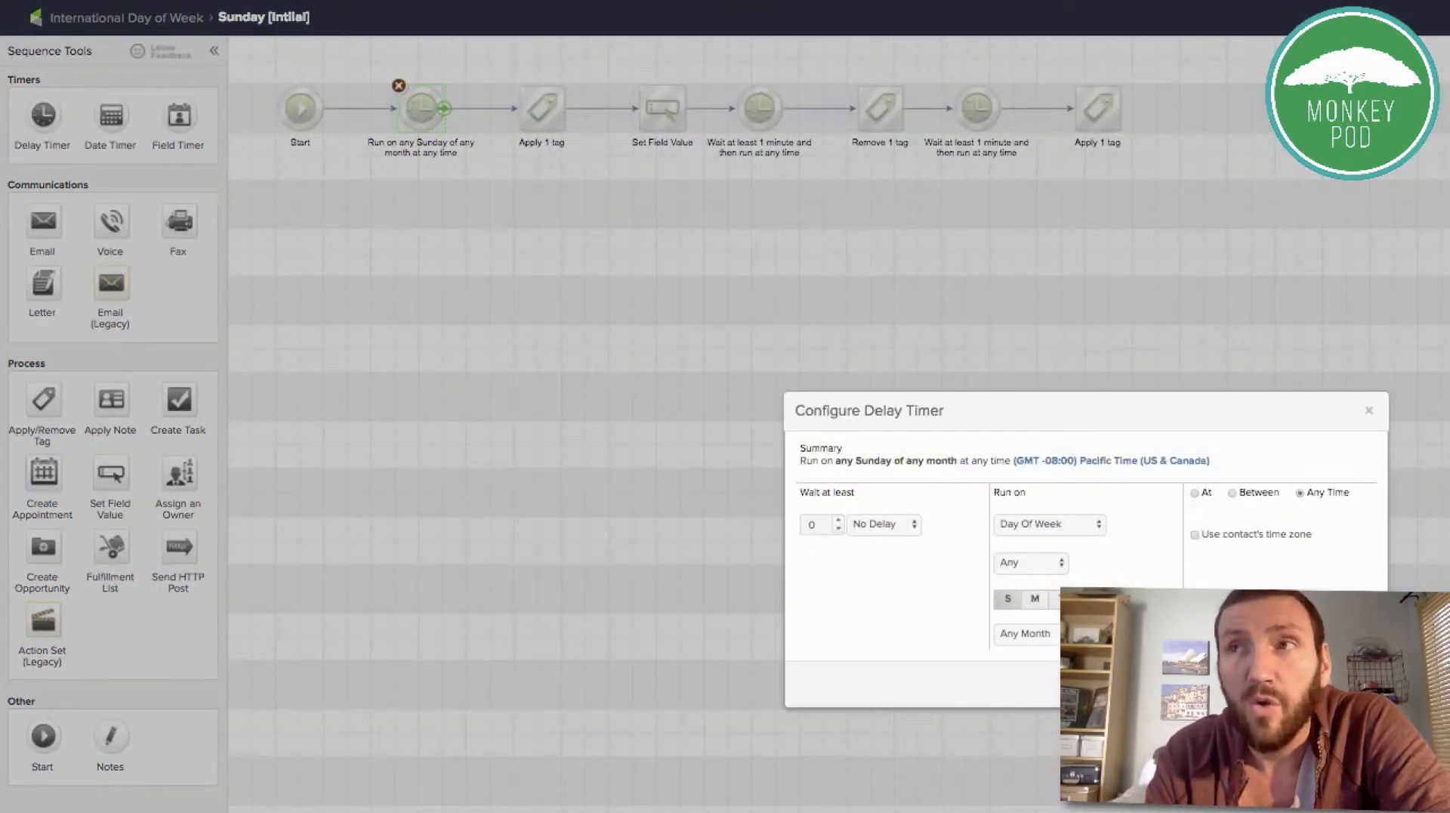
pyautogui.click(1348, 685)
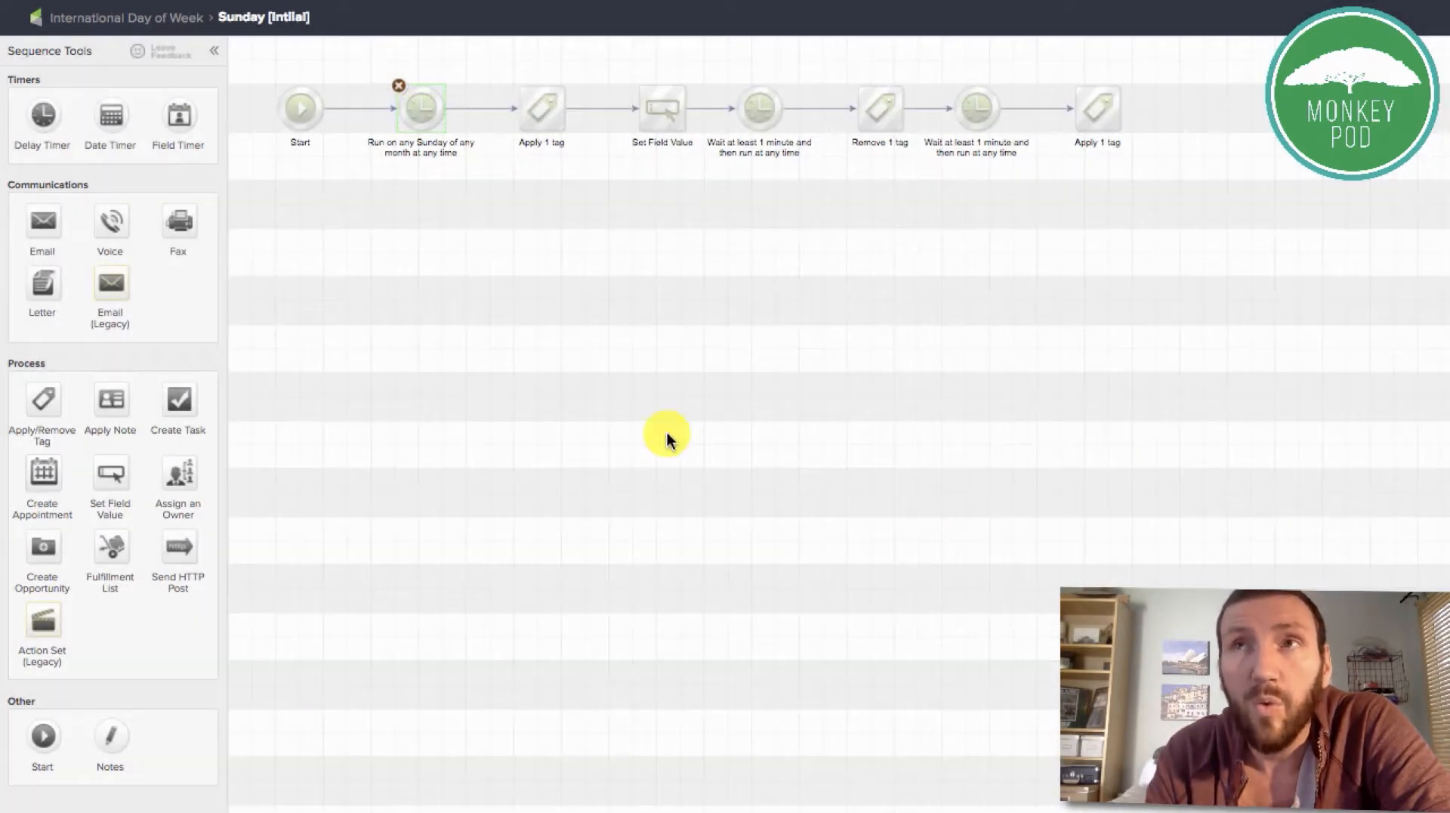
pyautogui.click(177, 25)
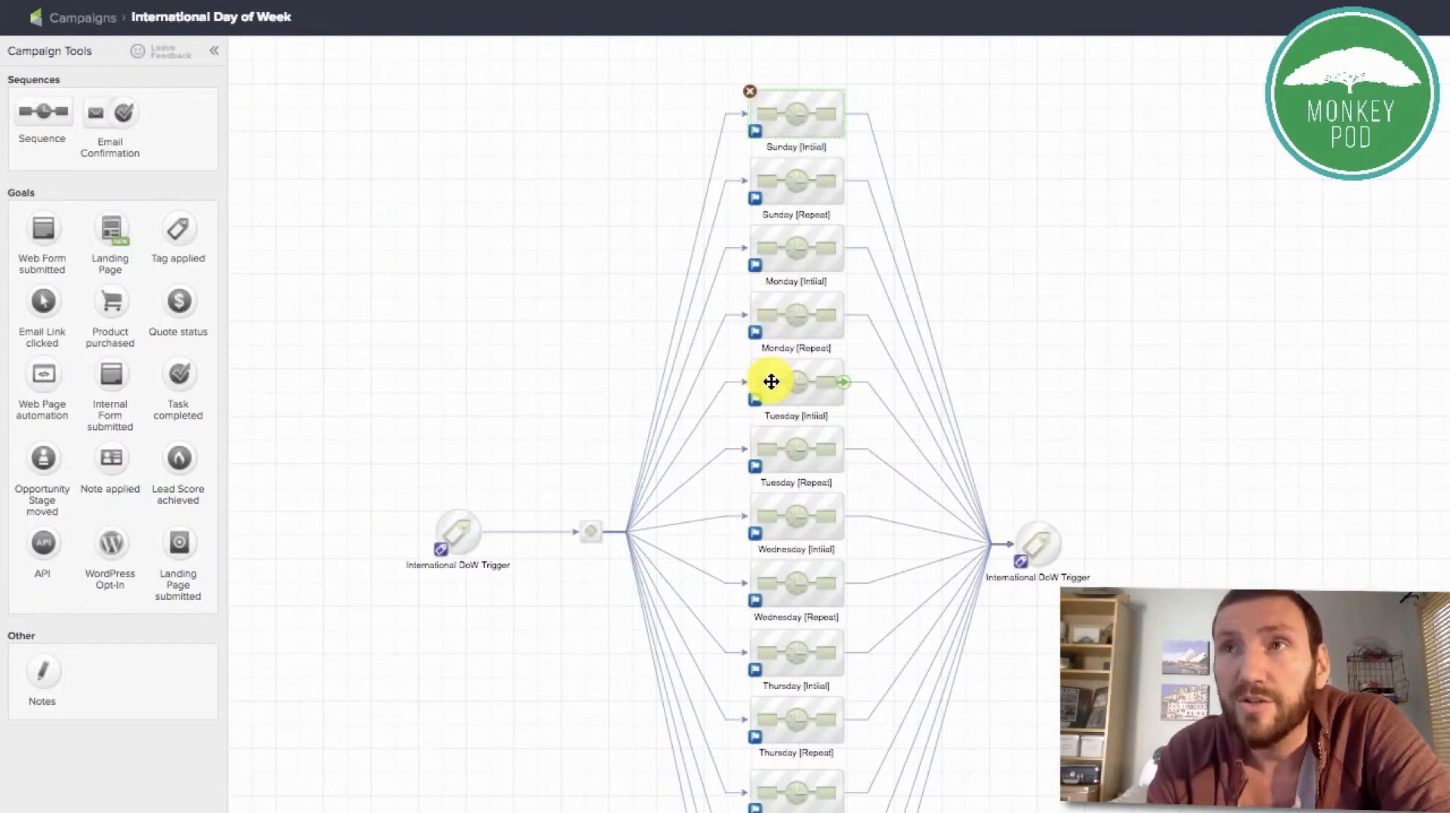
# Reopen the Sunday [Initial] sequence to check its first Apply tag step, and go back to the campaign overview.
pyautogui.doubleClick(796, 122)
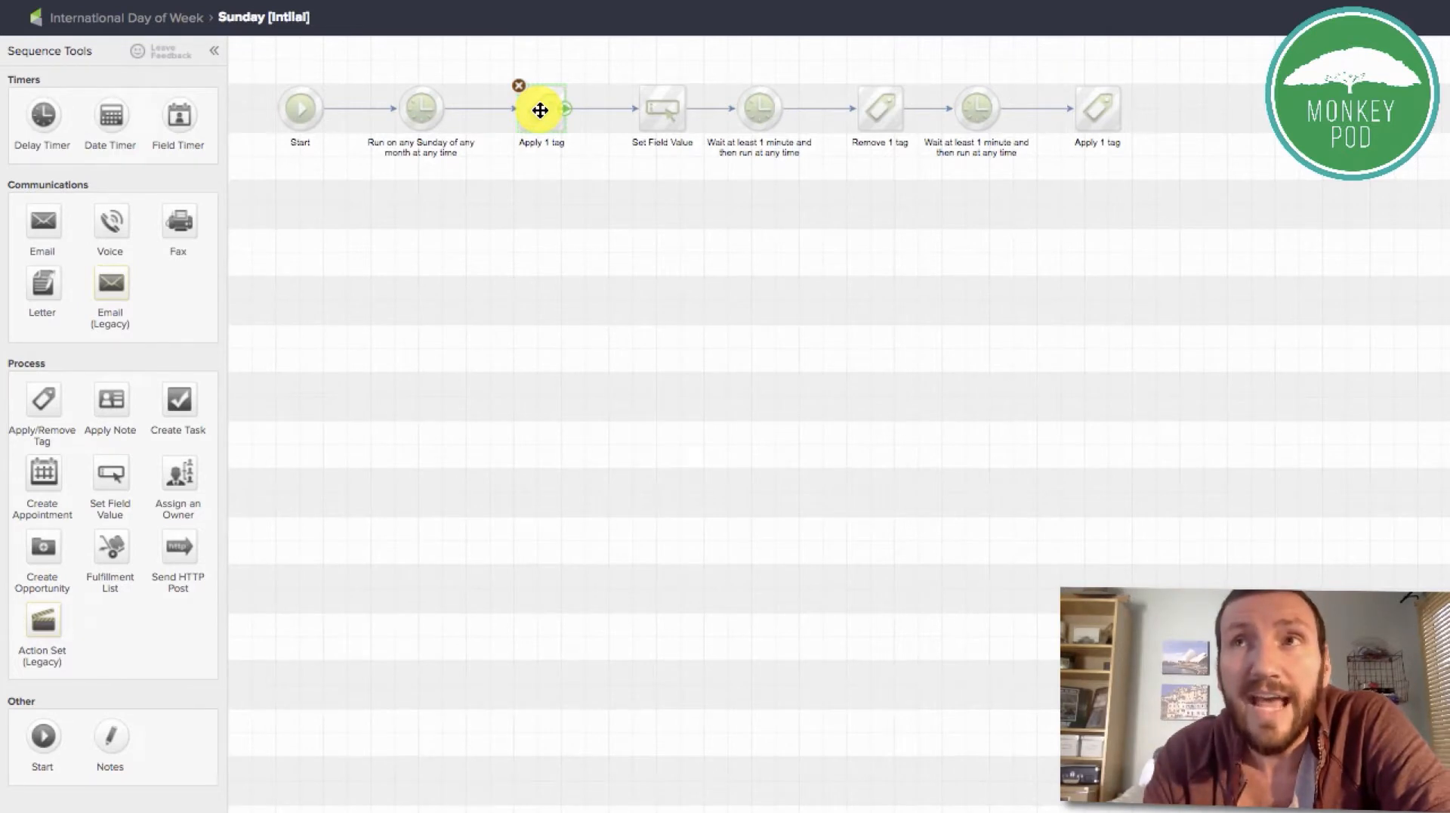
pyautogui.doubleClick(540, 110)
pyautogui.press('Escape')
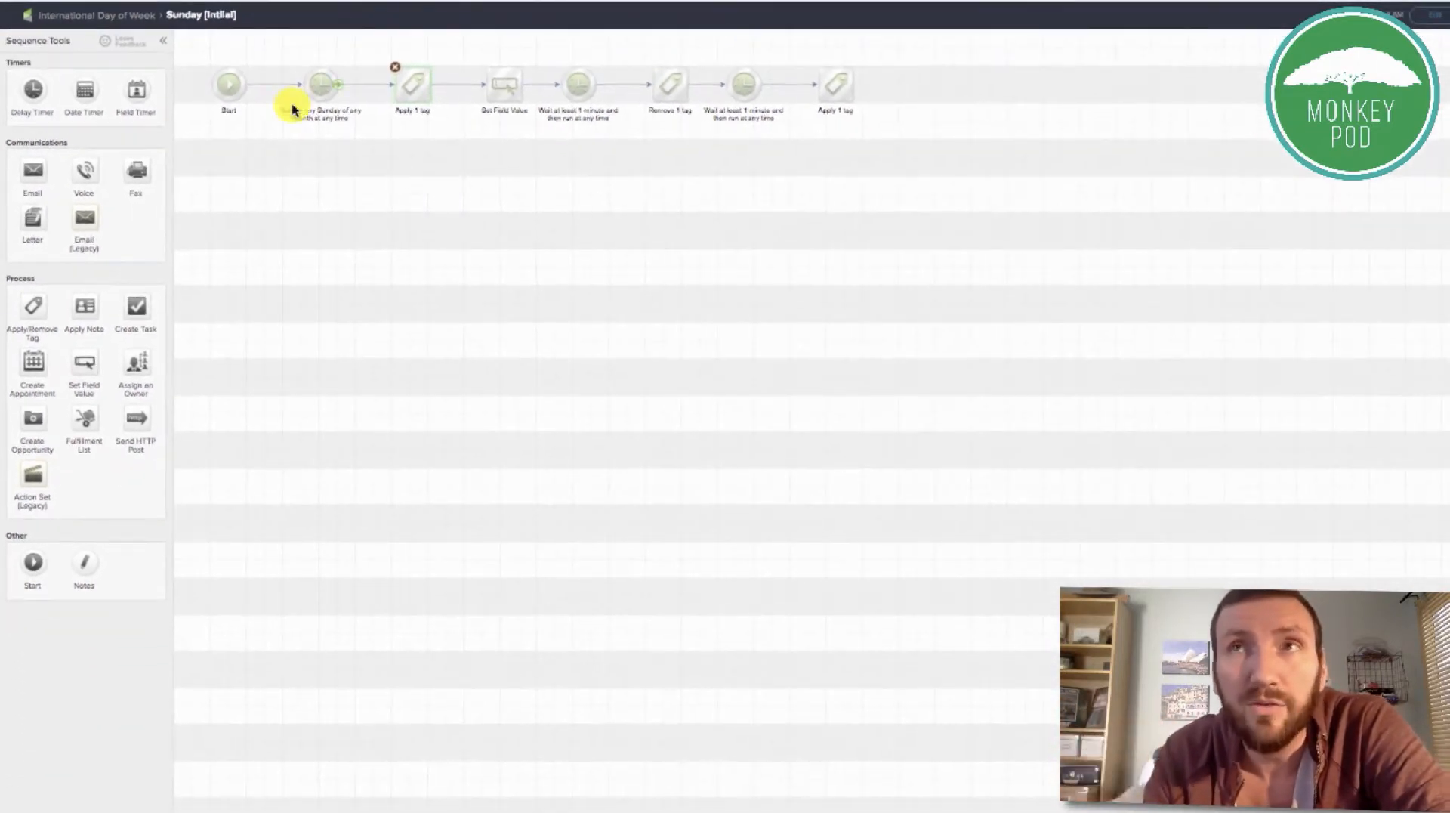
pyautogui.click(140, 16)
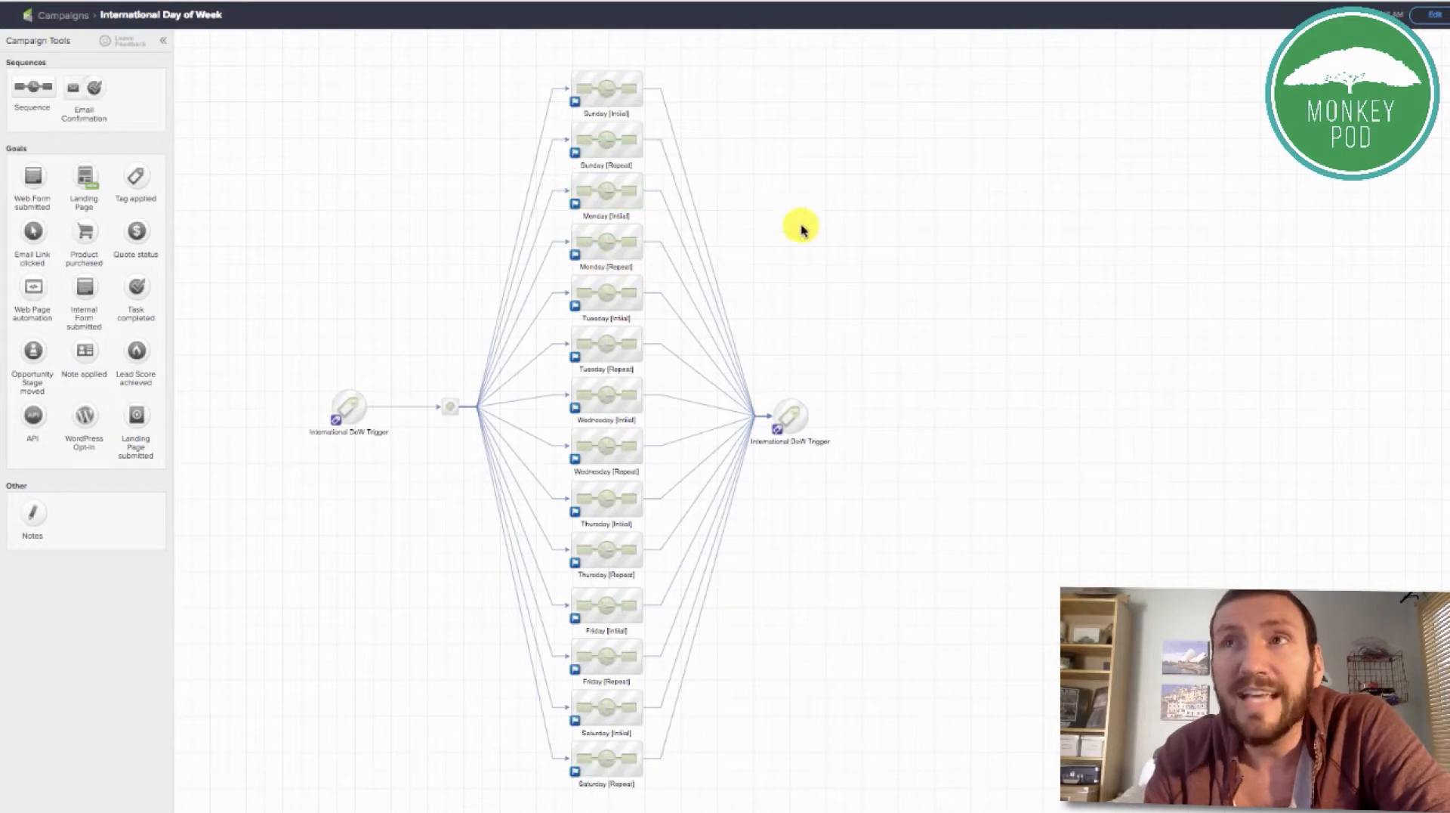
# Go through the opening timer, tag and field value steps of the Sunday [Initial] sequence and recheck the timer's day-of-week configuration.
pyautogui.moveTo(270, 365); pyautogui.dragTo(410, 473)
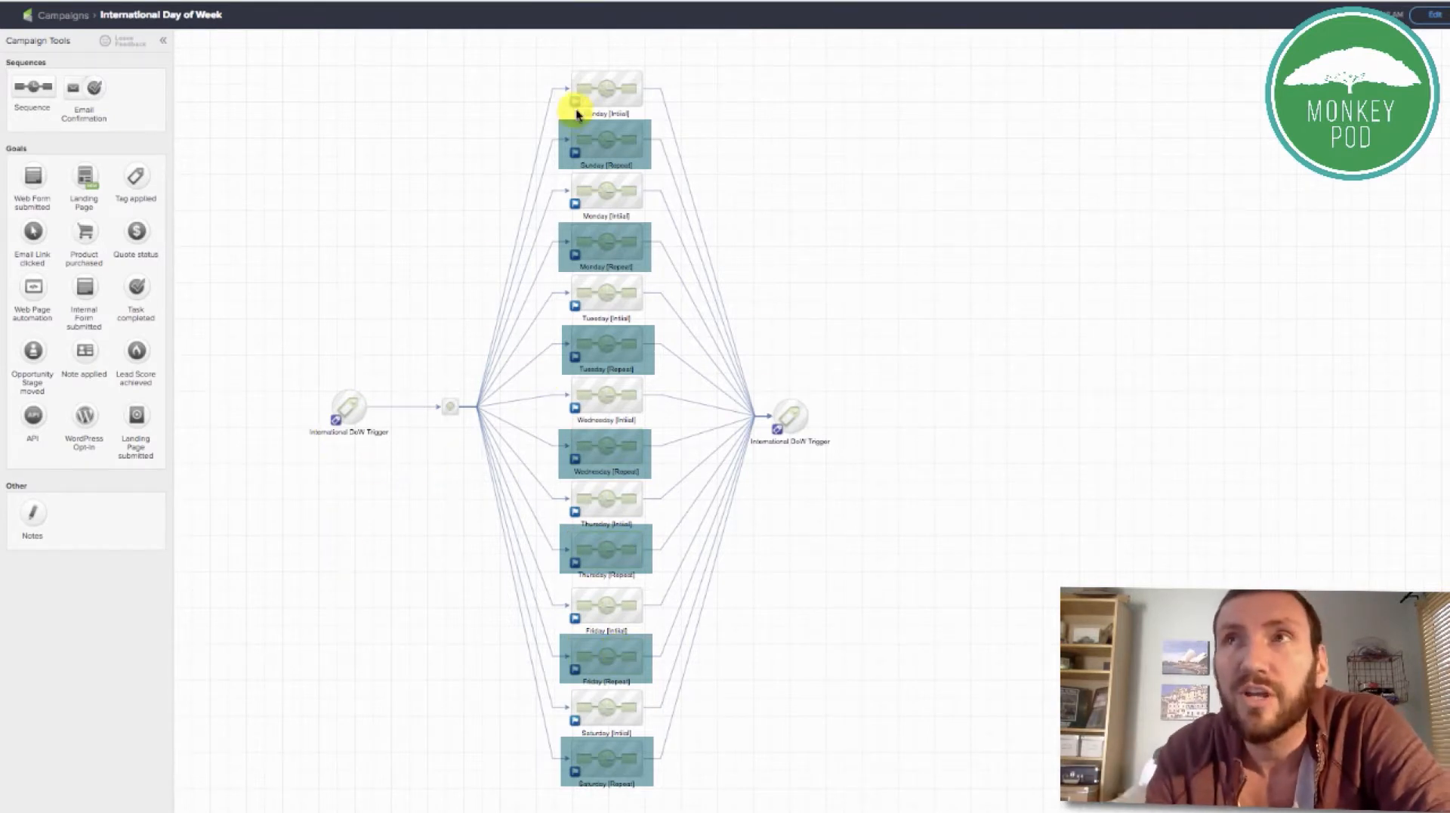
pyautogui.doubleClick(596, 89)
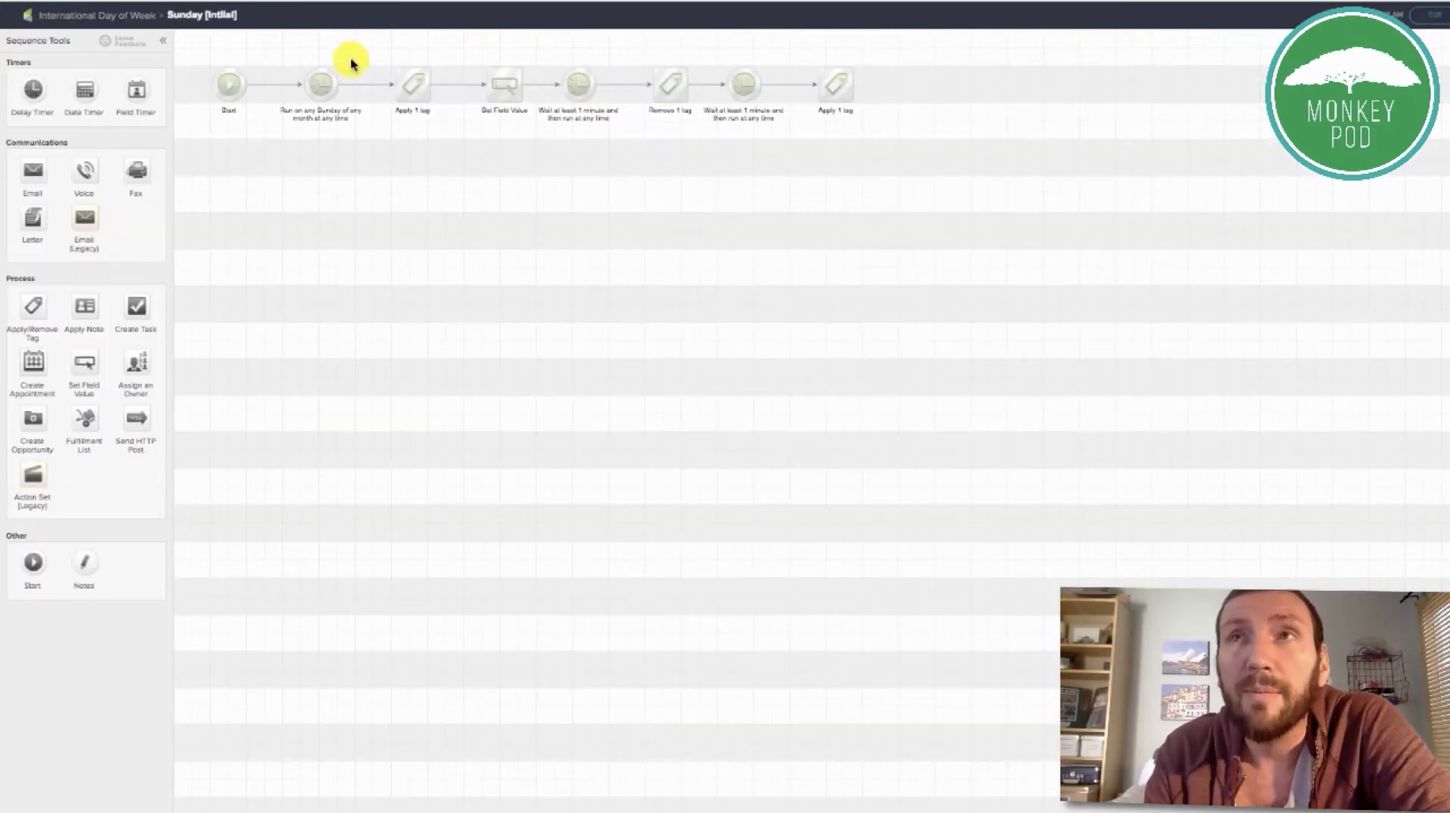
pyautogui.moveTo(262, 43); pyautogui.dragTo(537, 151)
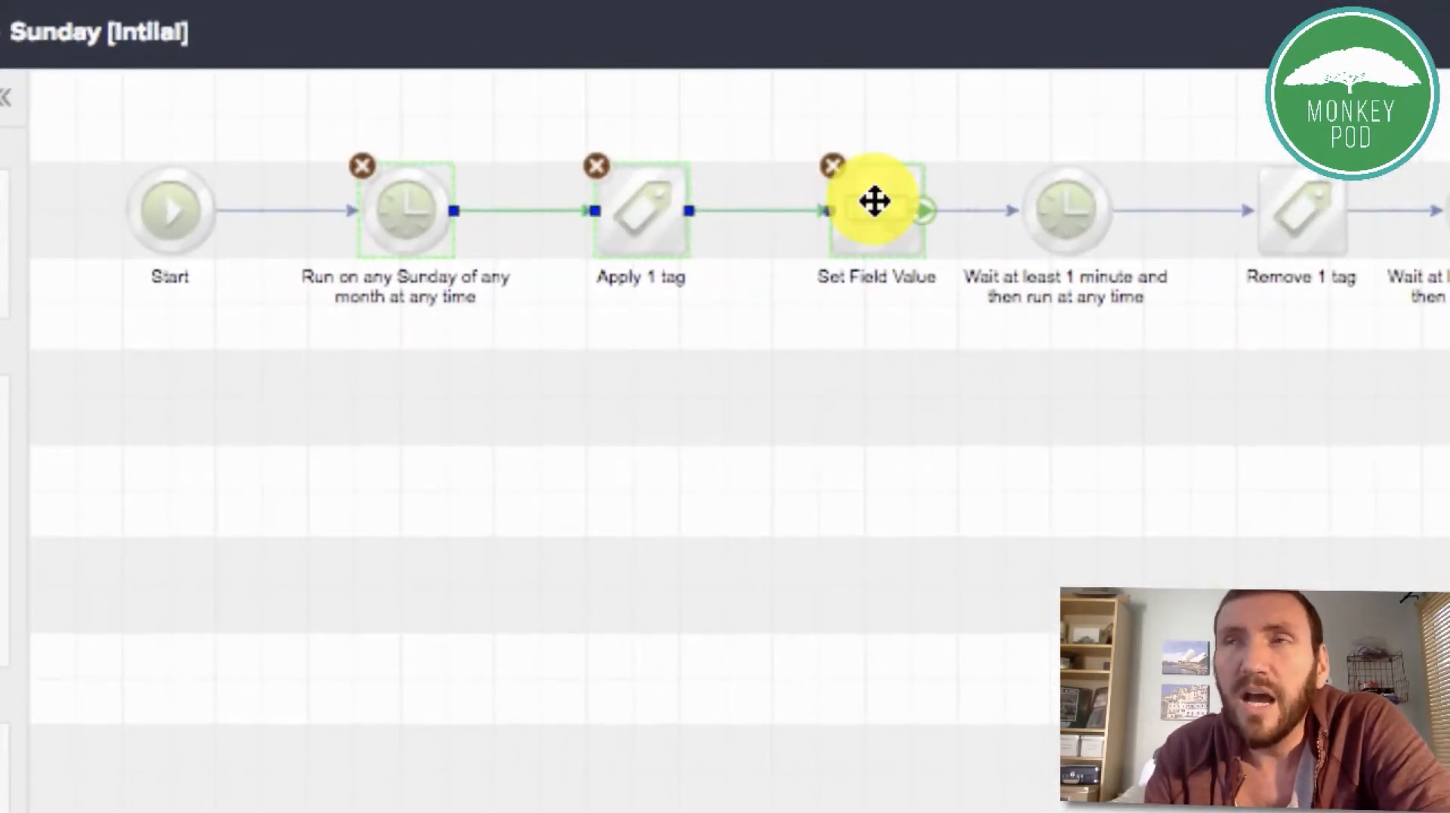
pyautogui.click(808, 187)
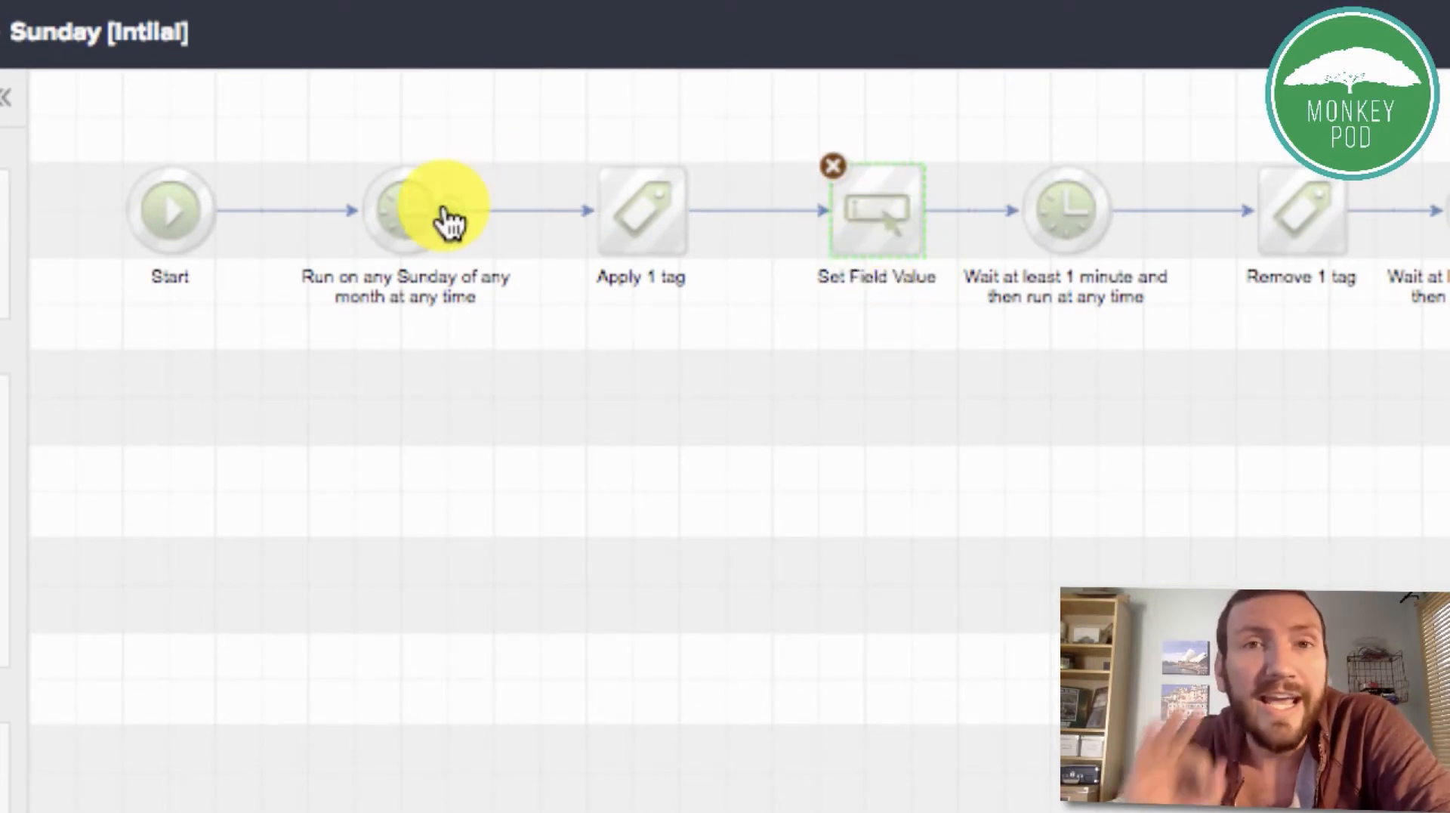
pyautogui.click(393, 220)
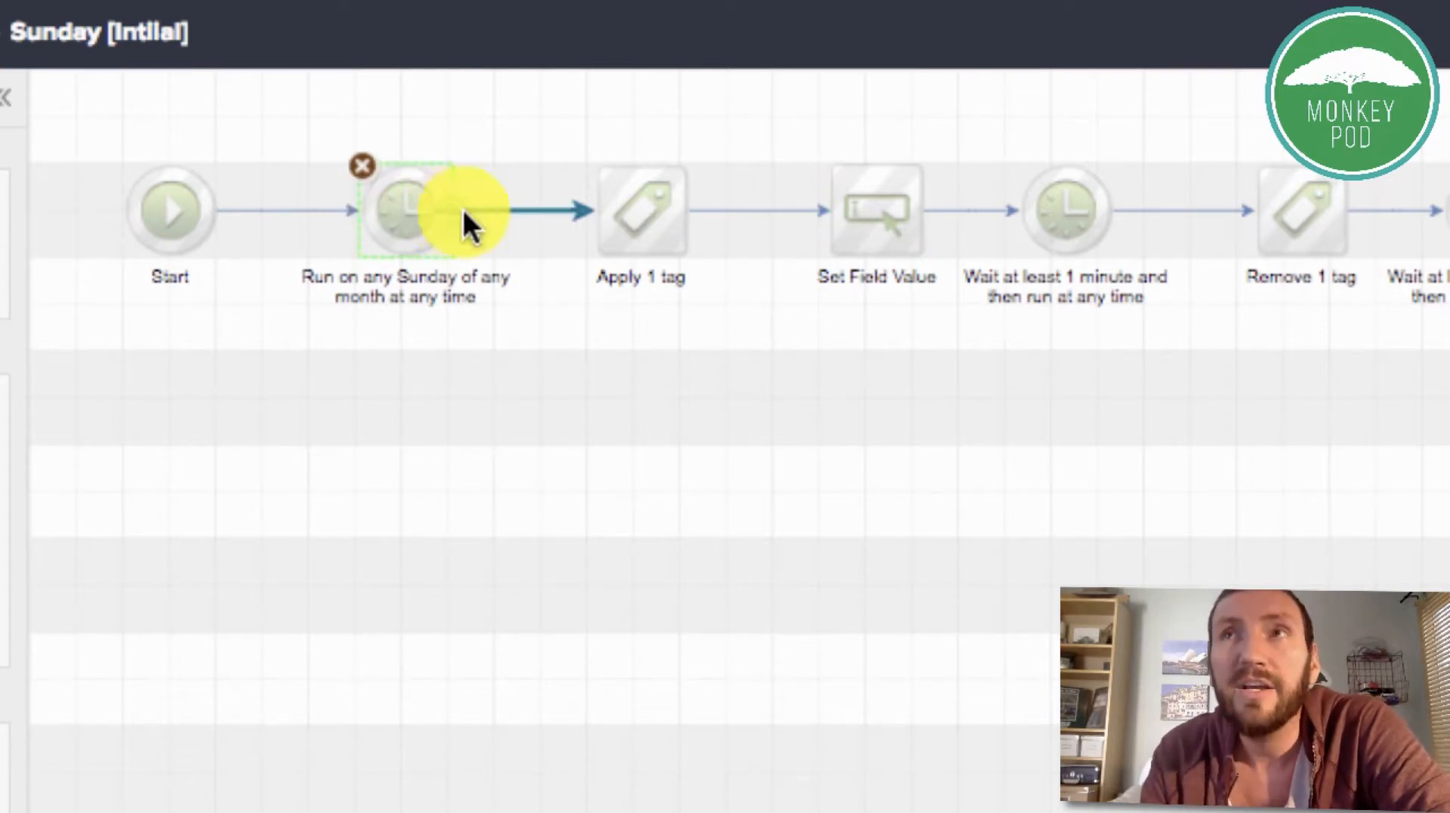
pyautogui.click(857, 212)
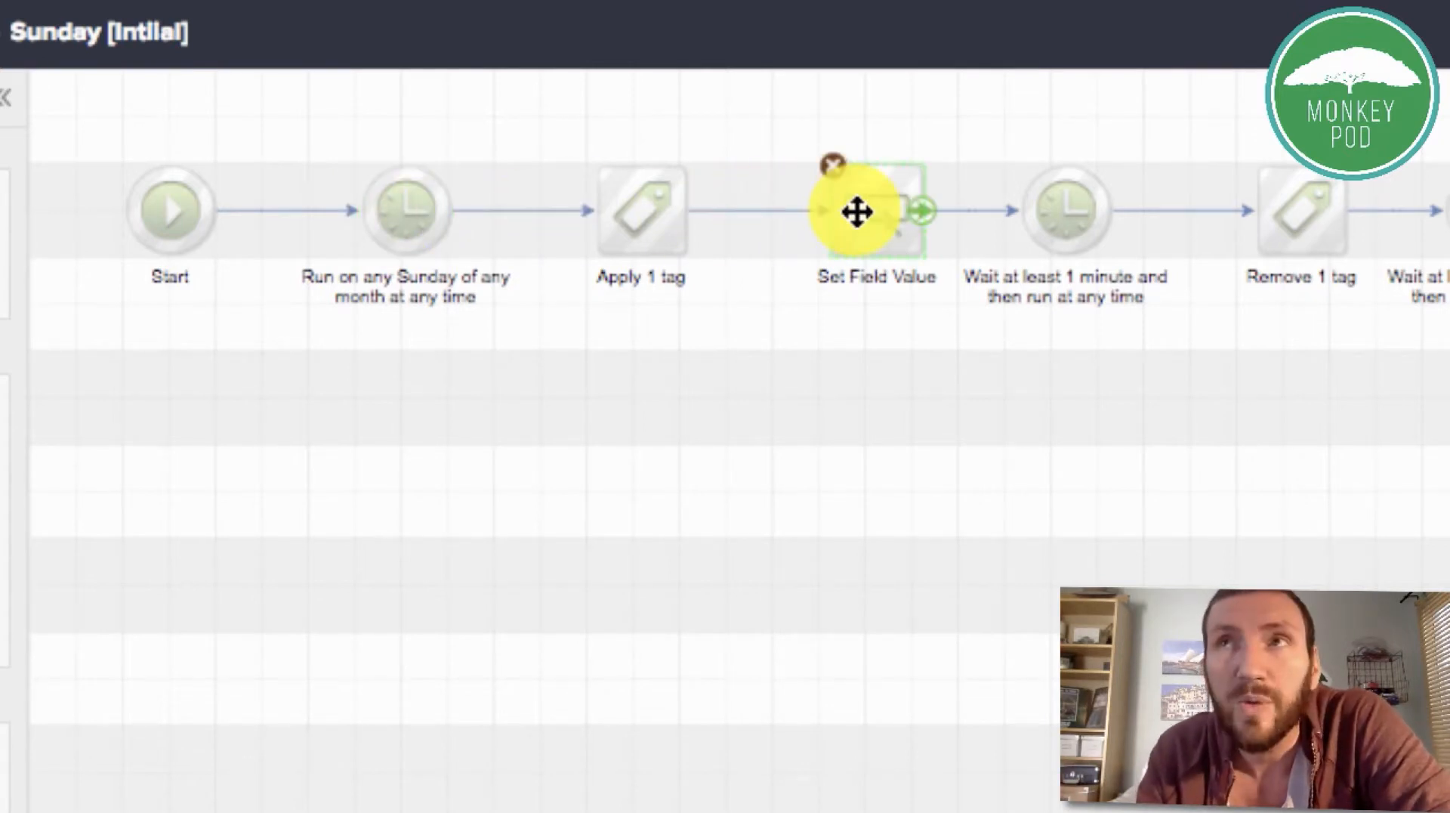
pyautogui.doubleClick(406, 212)
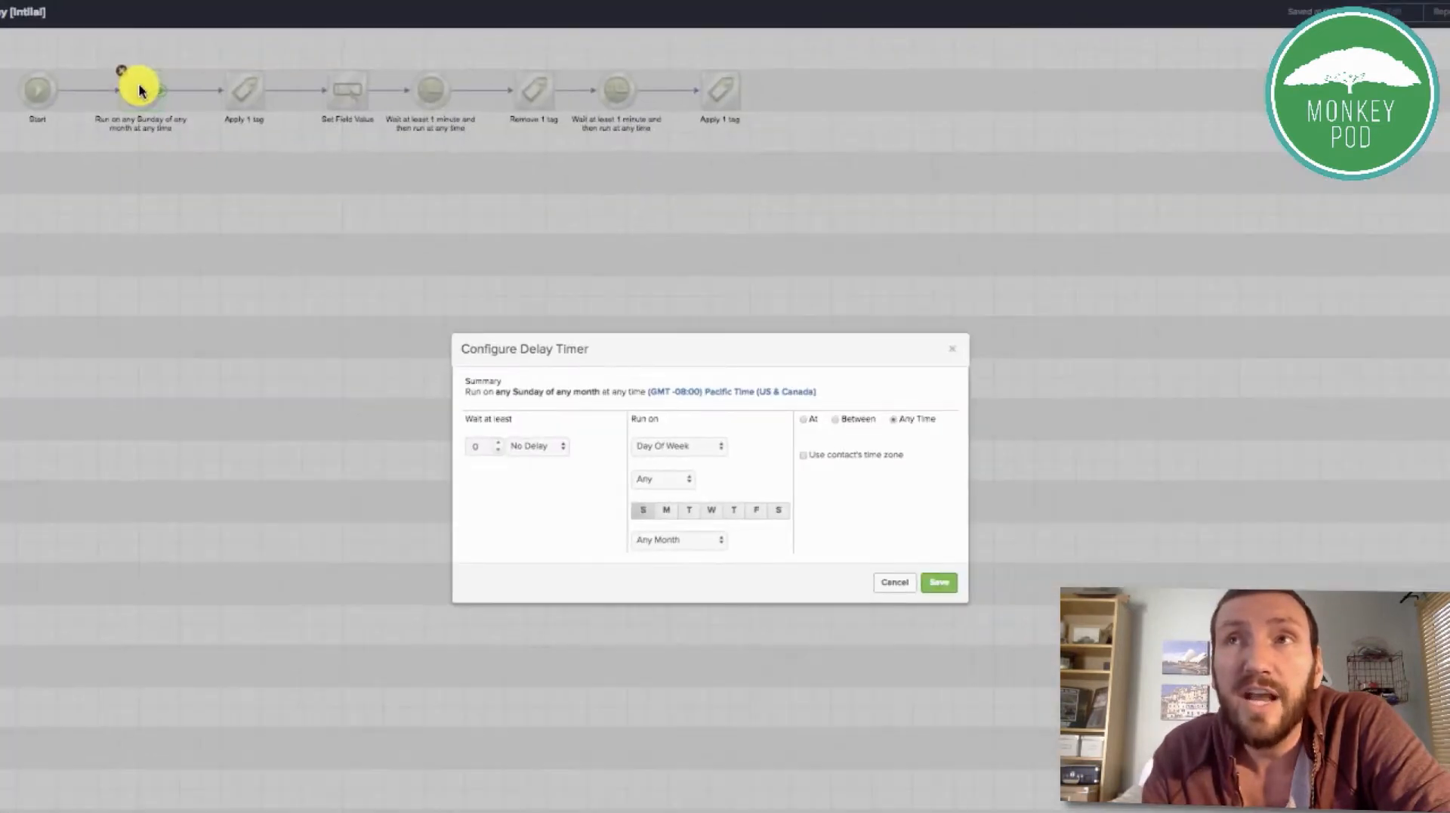
pyautogui.click(939, 581)
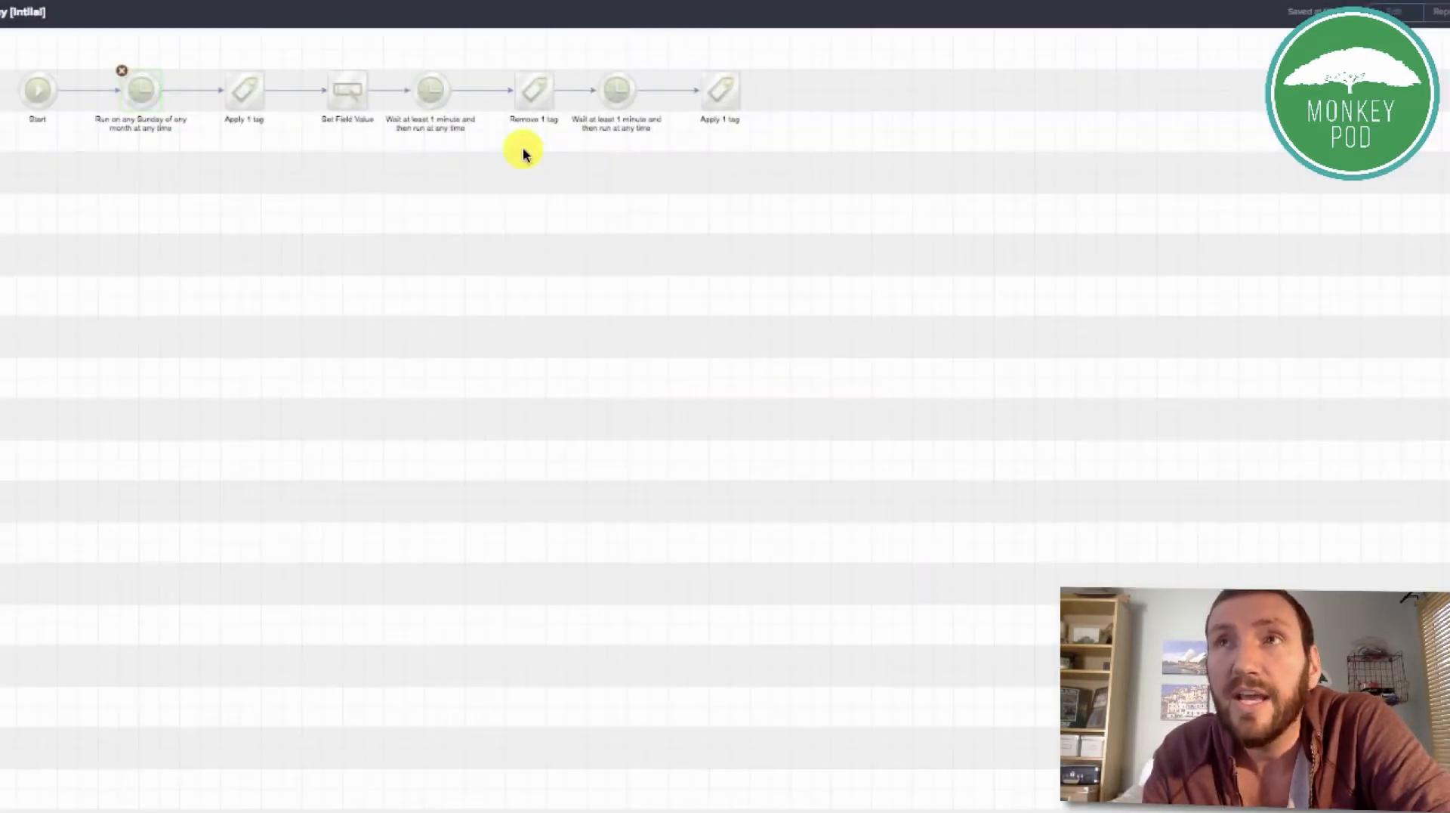
# Inspect the Set Field Value and Remove tag configurations in the Sunday [Initial] sequence, and return to the campaign overview.
pyautogui.doubleClick(355, 100)
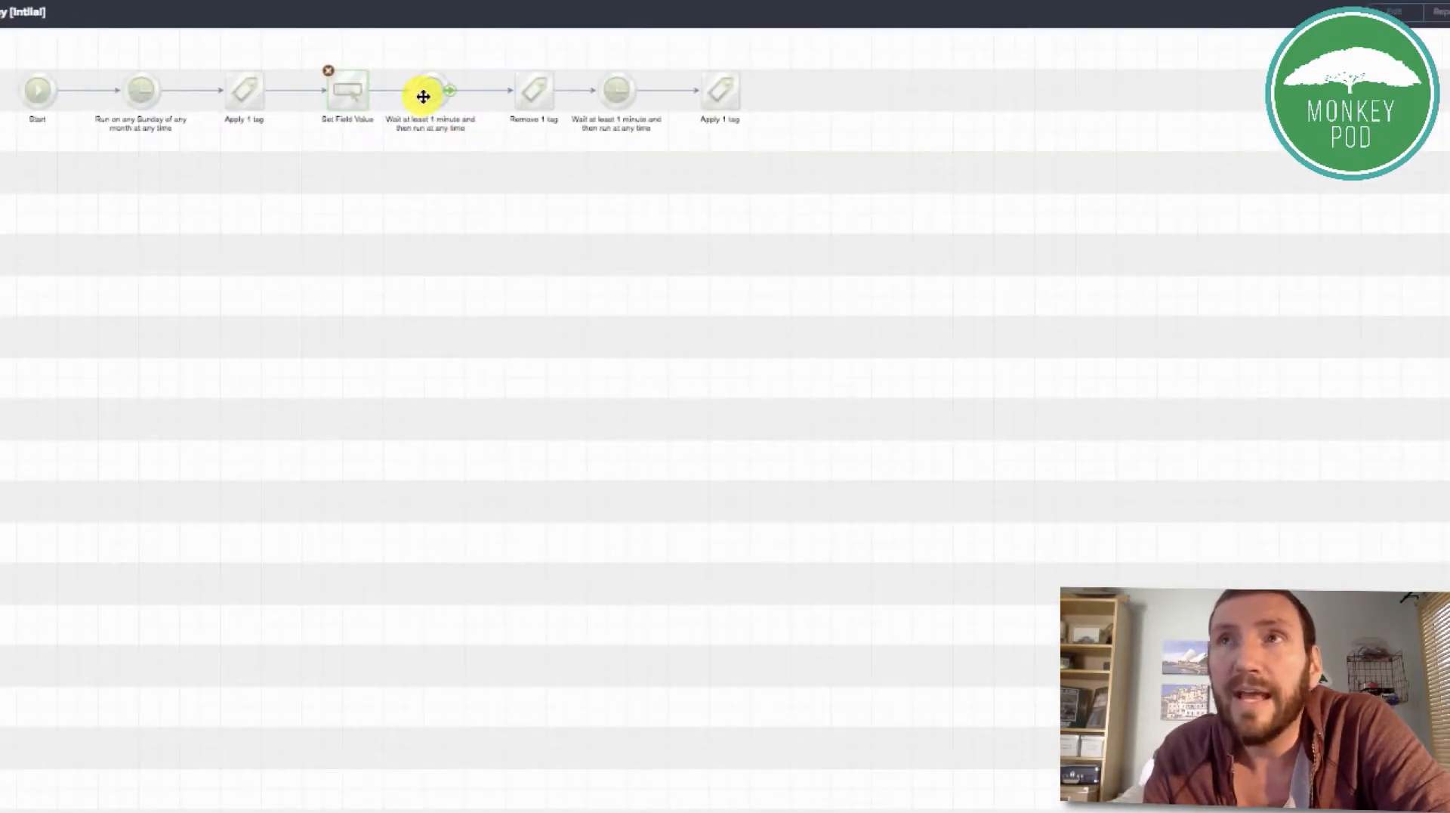
pyautogui.doubleClick(540, 93)
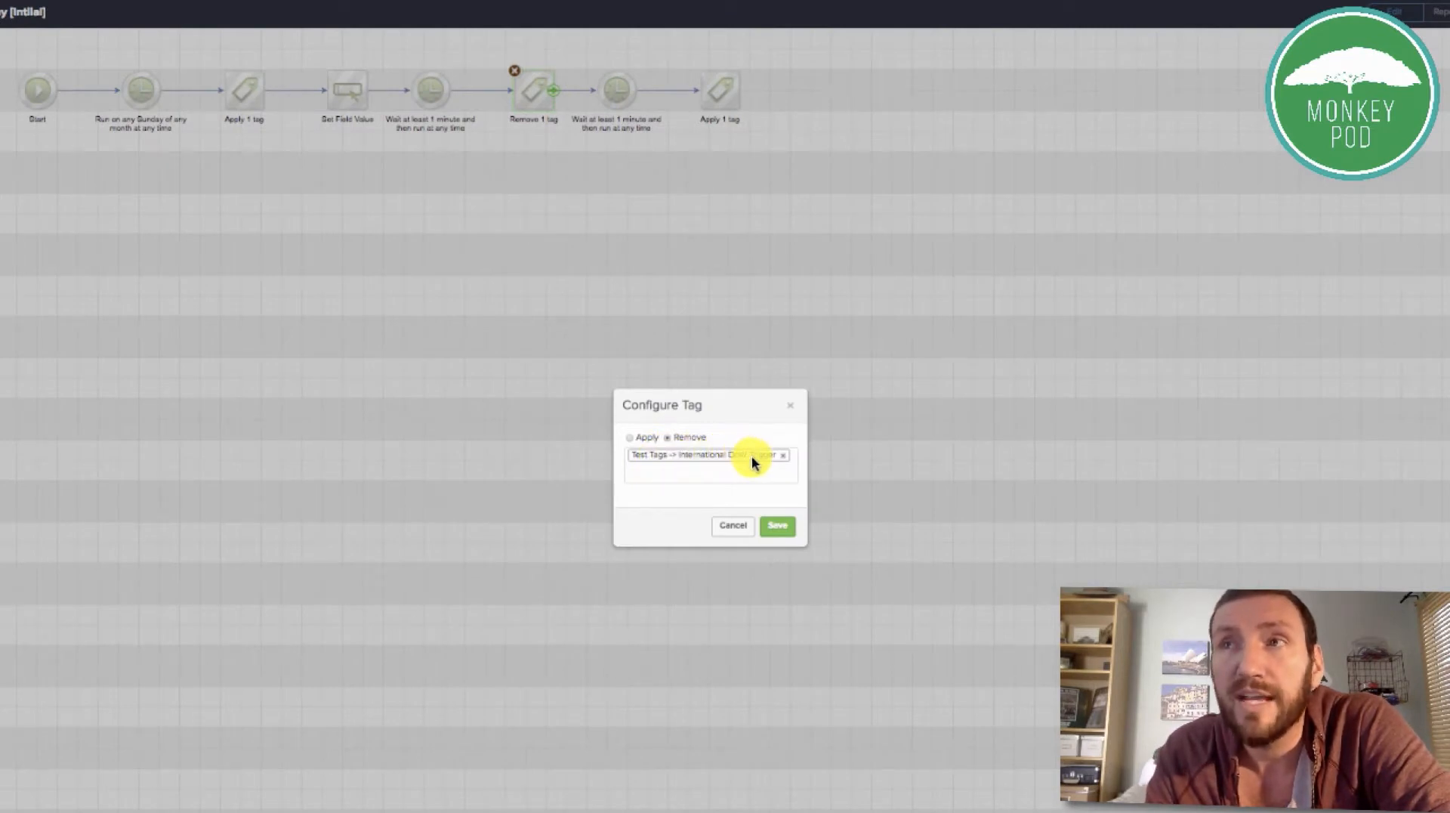
pyautogui.click(777, 525)
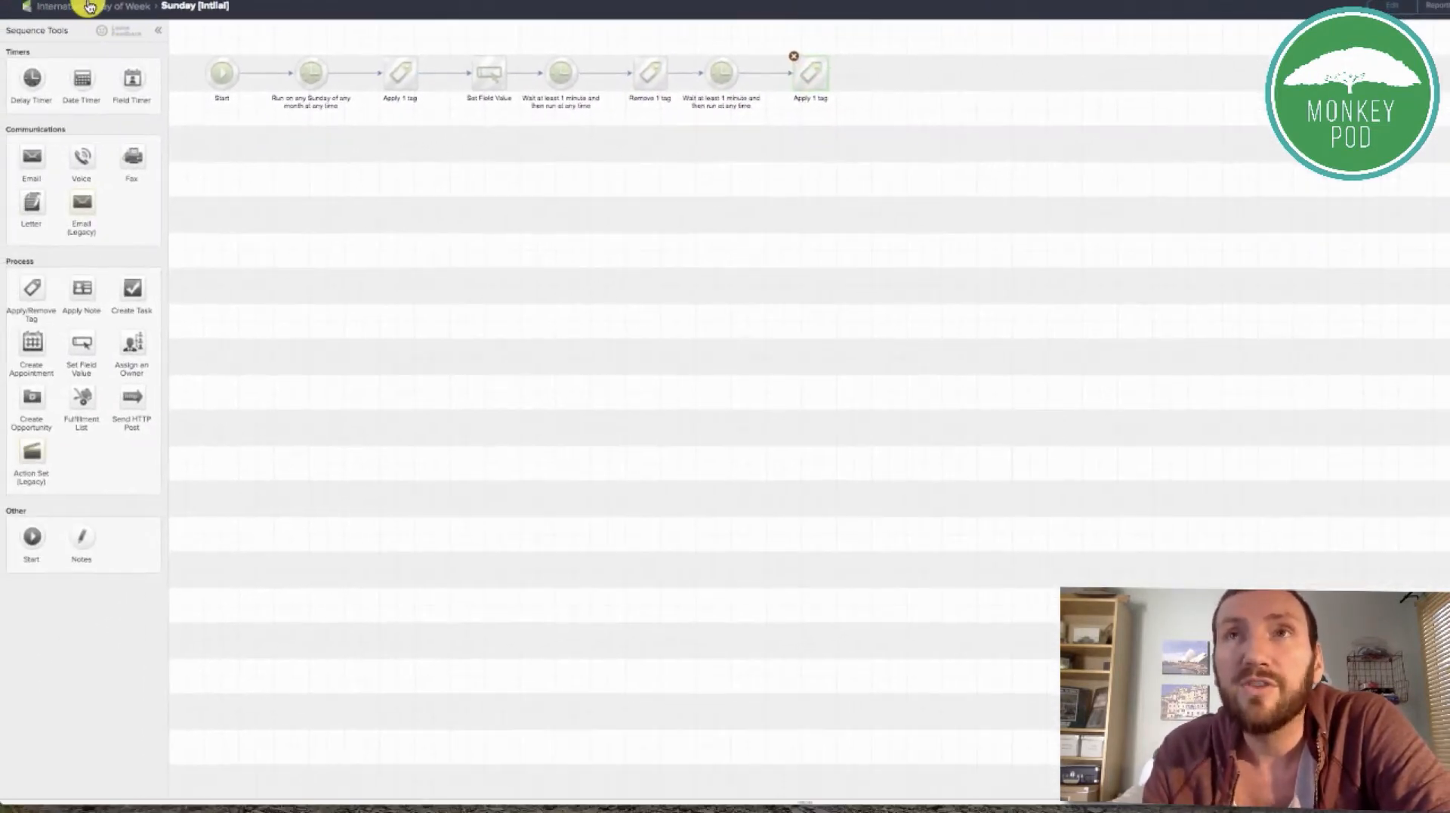
pyautogui.click(88, 10)
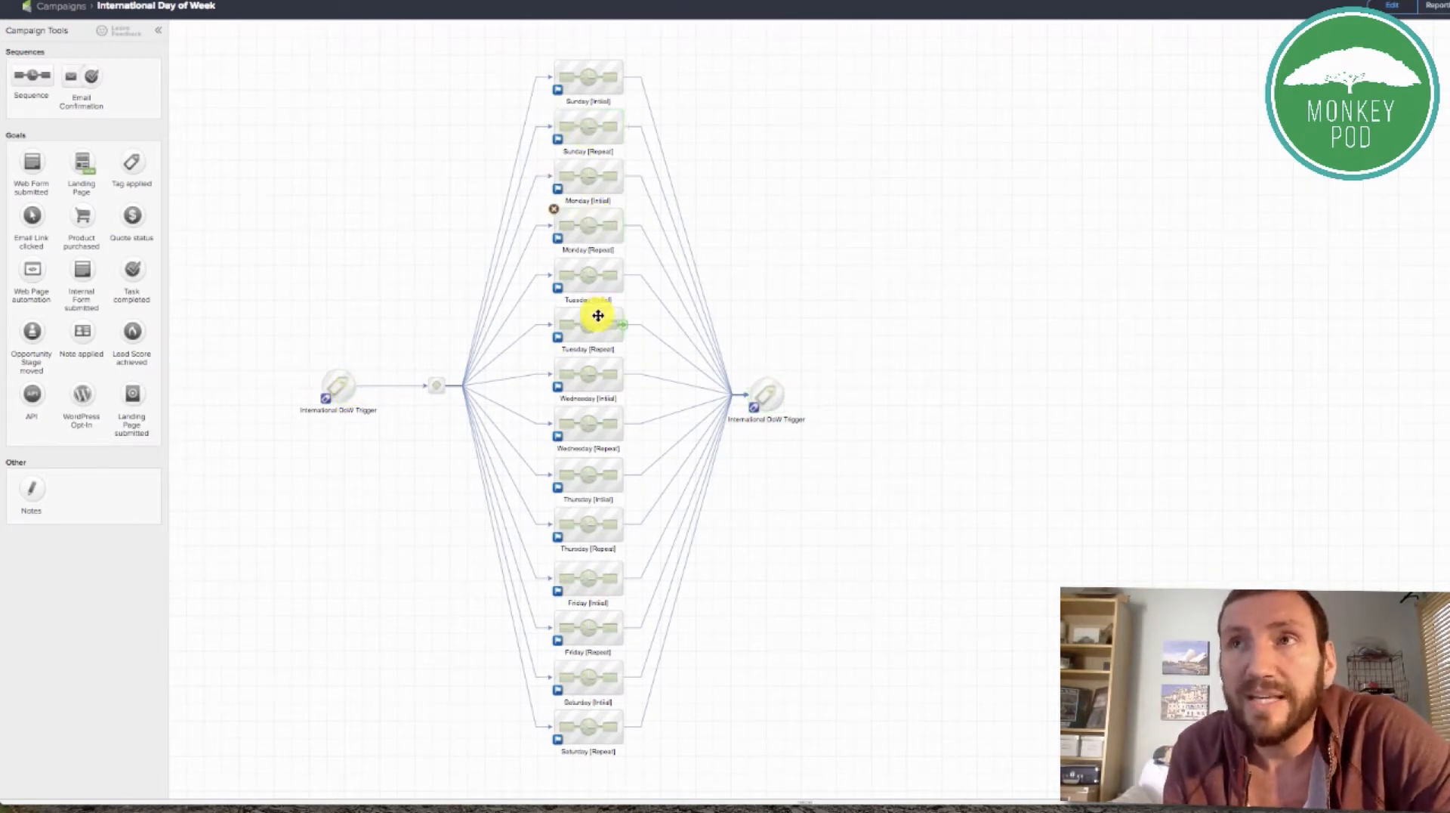
# Review the steps of the Sunday [Repeat] sequence and return to the campaign overview.
pyautogui.doubleClick(592, 138)
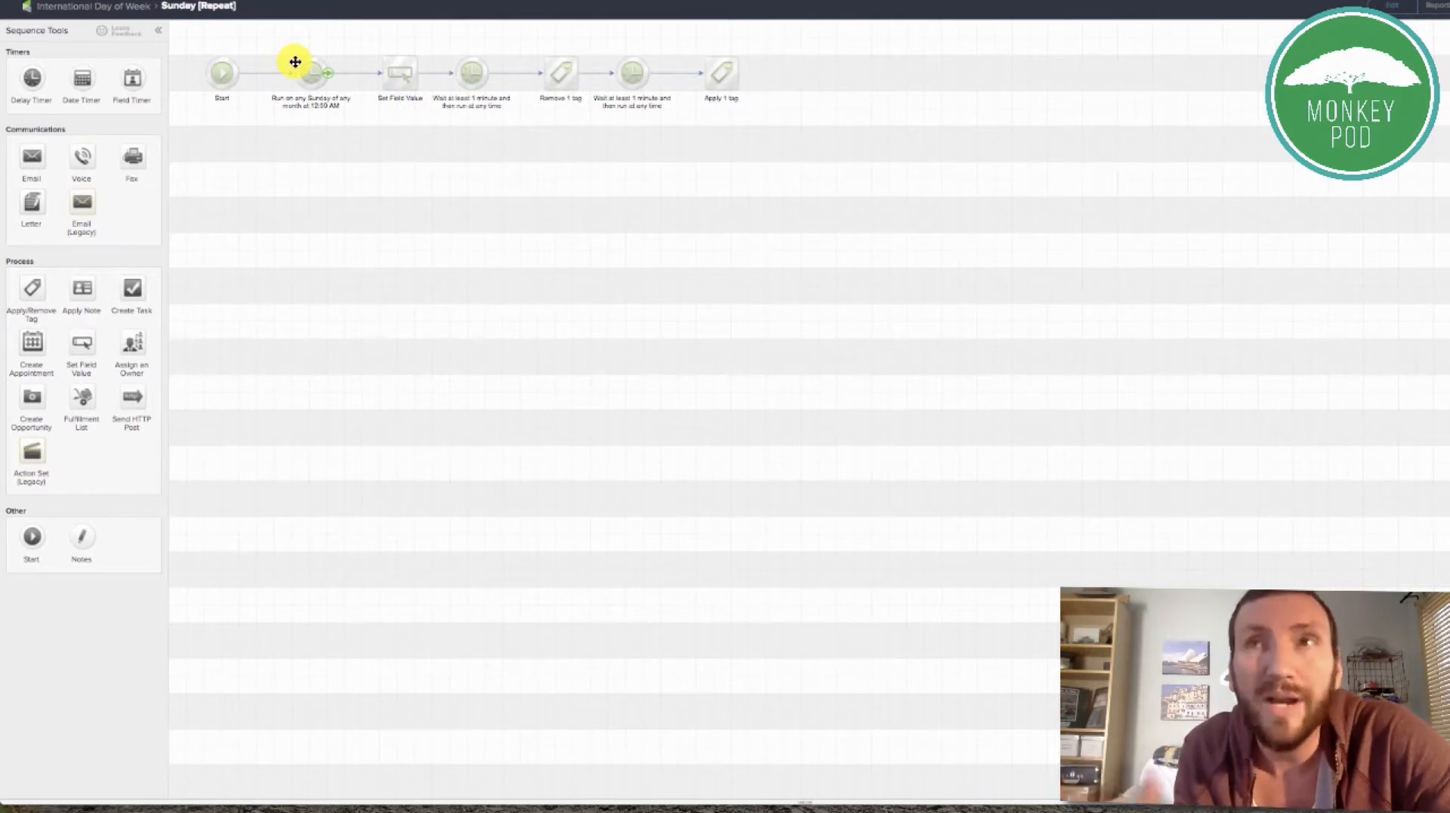
pyautogui.click(121, 7)
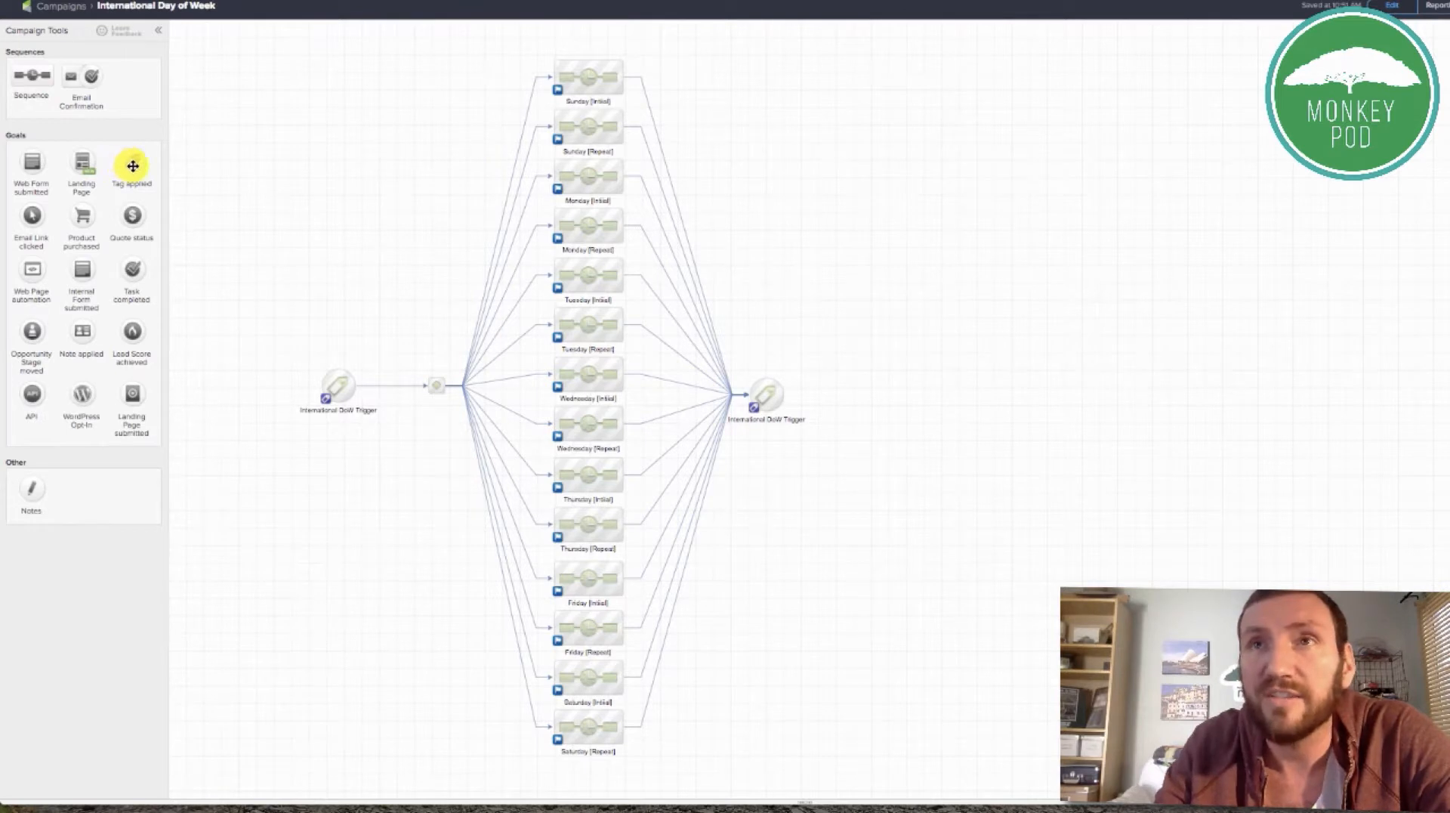
# Try connecting the Sunday through Wednesday [Initial] sequences to an extra Tag applied goal above the end goal, and delete that goal.
pyautogui.moveTo(132, 165); pyautogui.dragTo(763, 290)
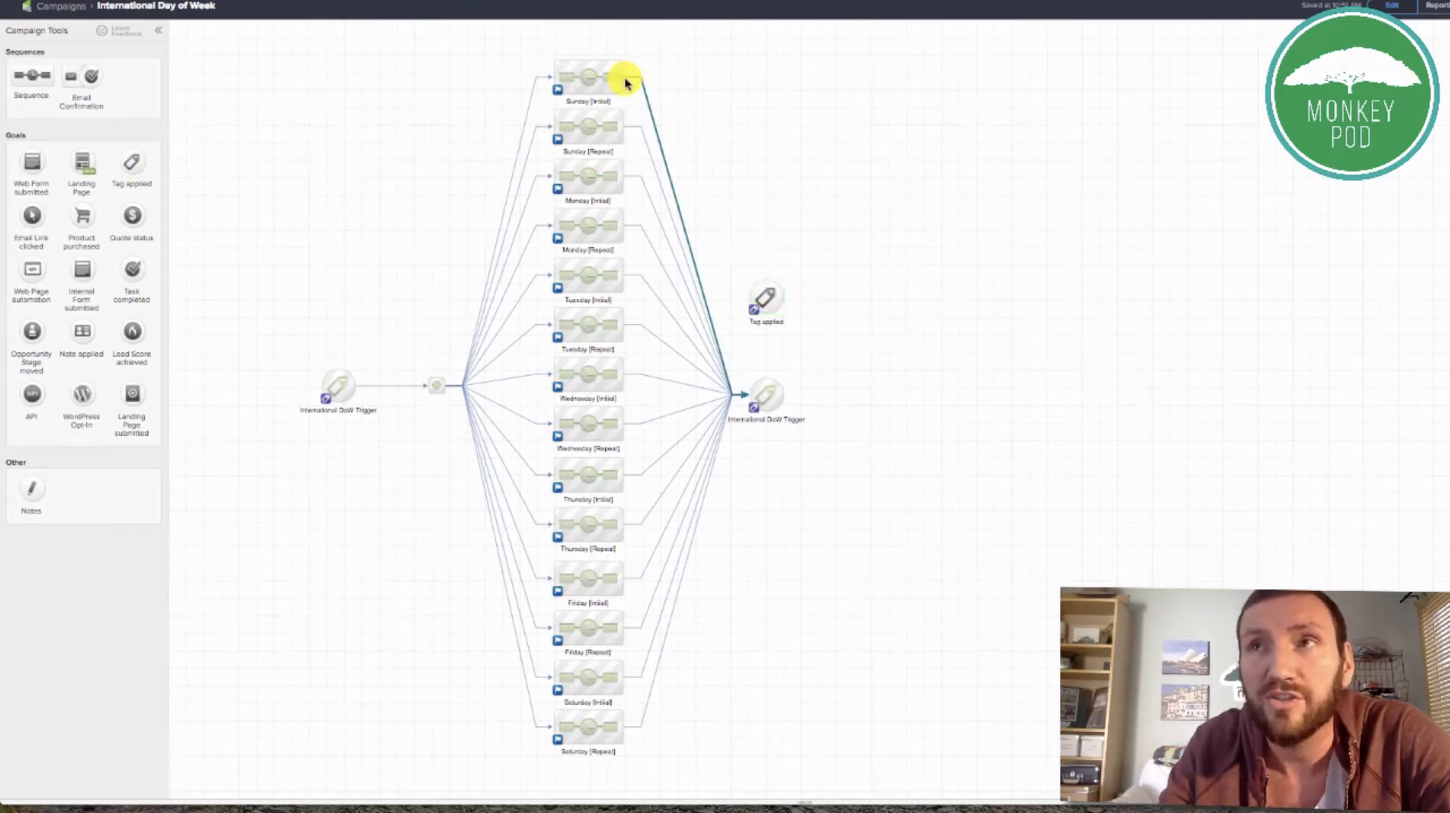
pyautogui.moveTo(626, 83); pyautogui.dragTo(764, 300)
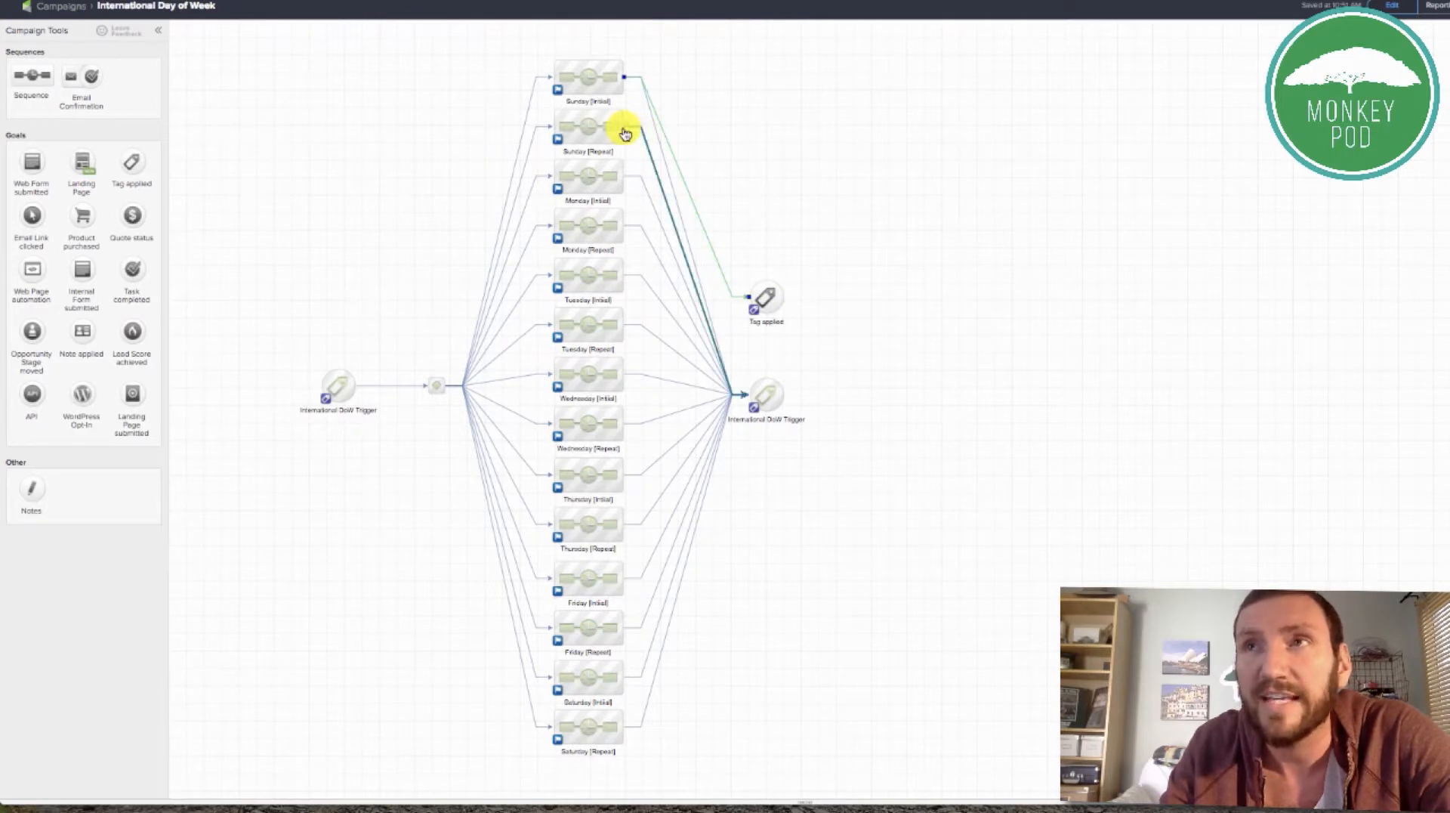
pyautogui.moveTo(624, 132); pyautogui.dragTo(754, 304)
pyautogui.moveTo(621, 170); pyautogui.dragTo(761, 301)
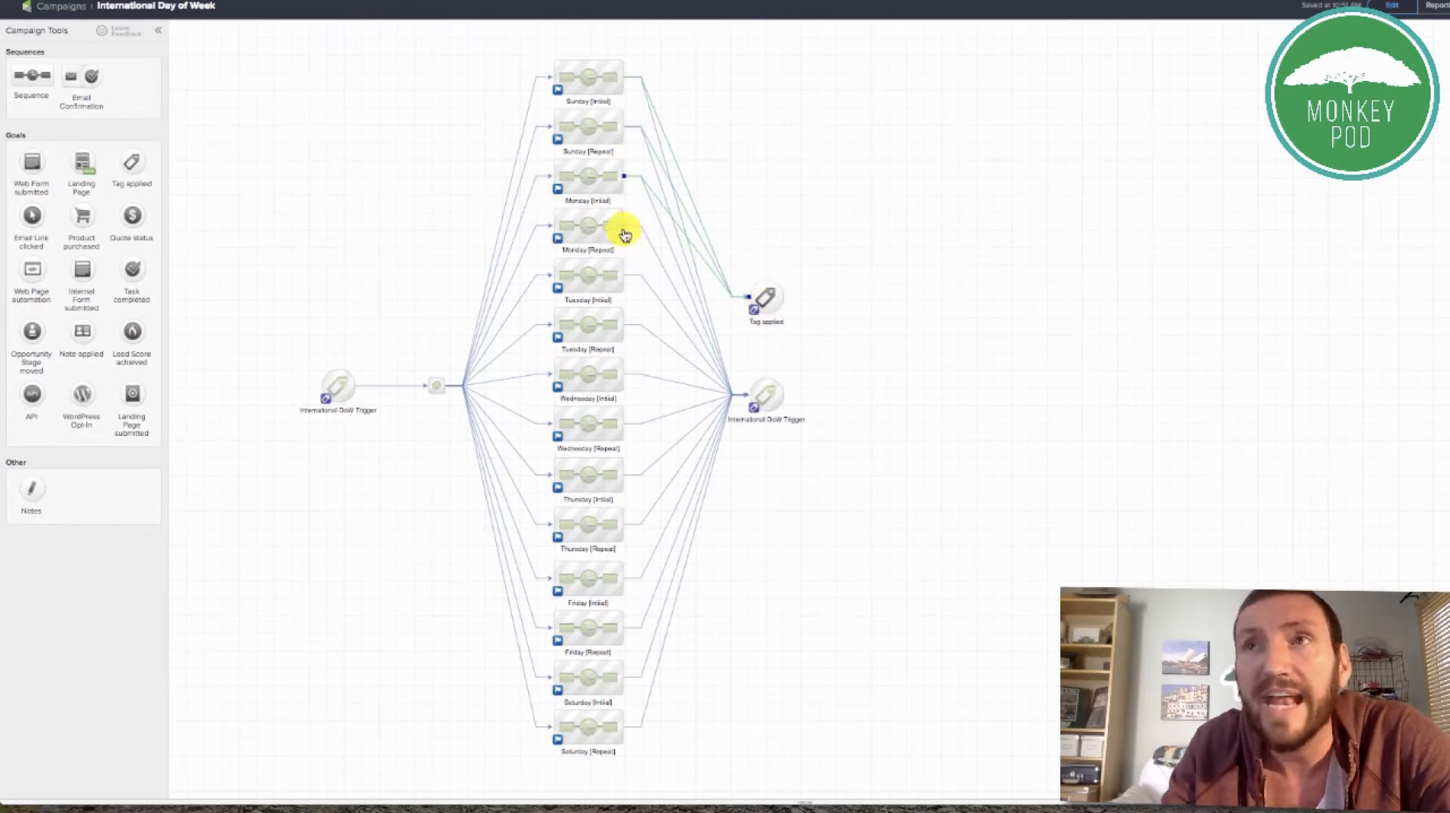
pyautogui.moveTo(624, 234); pyautogui.dragTo(759, 319)
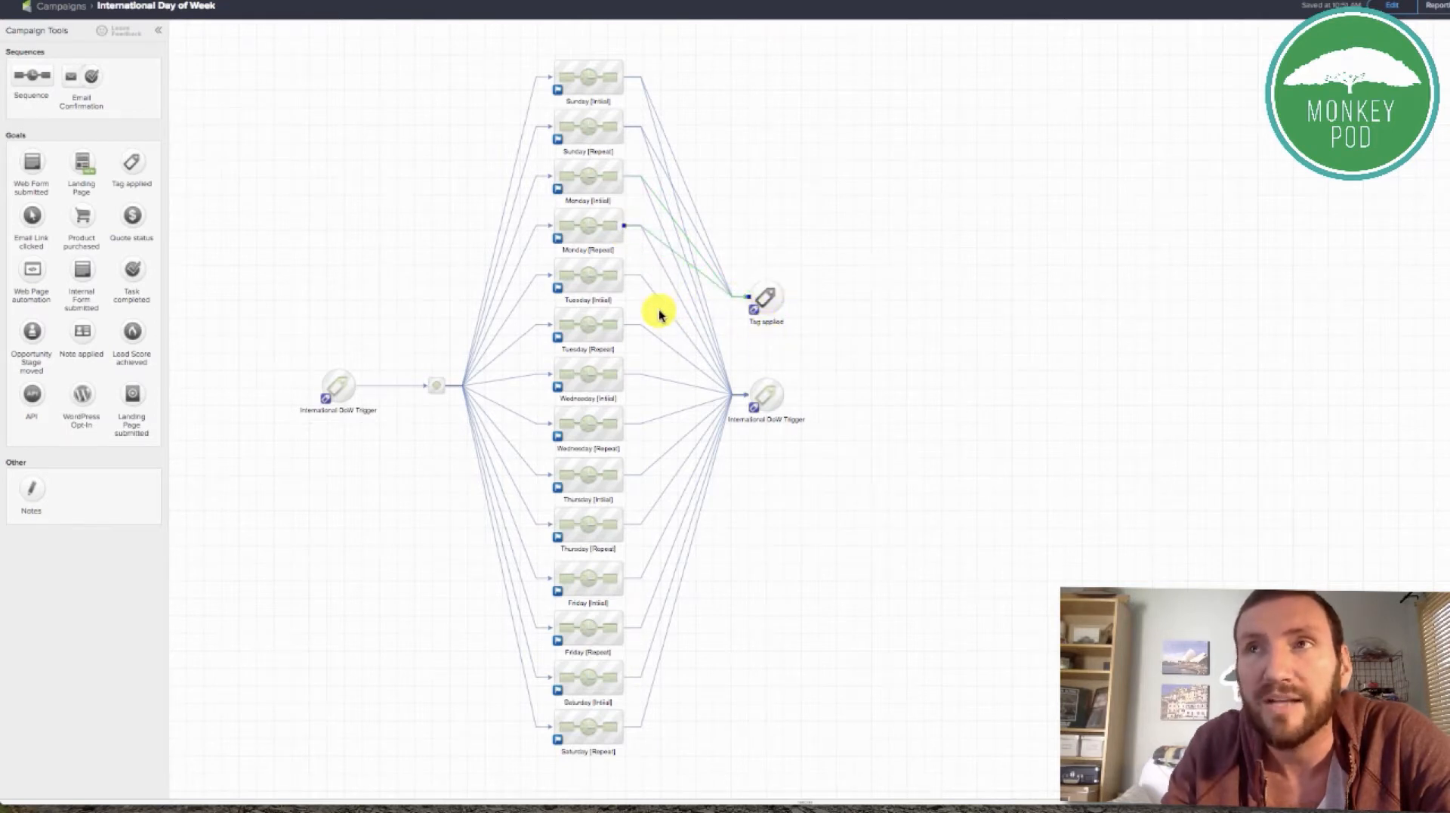
pyautogui.moveTo(624, 281); pyautogui.dragTo(764, 298)
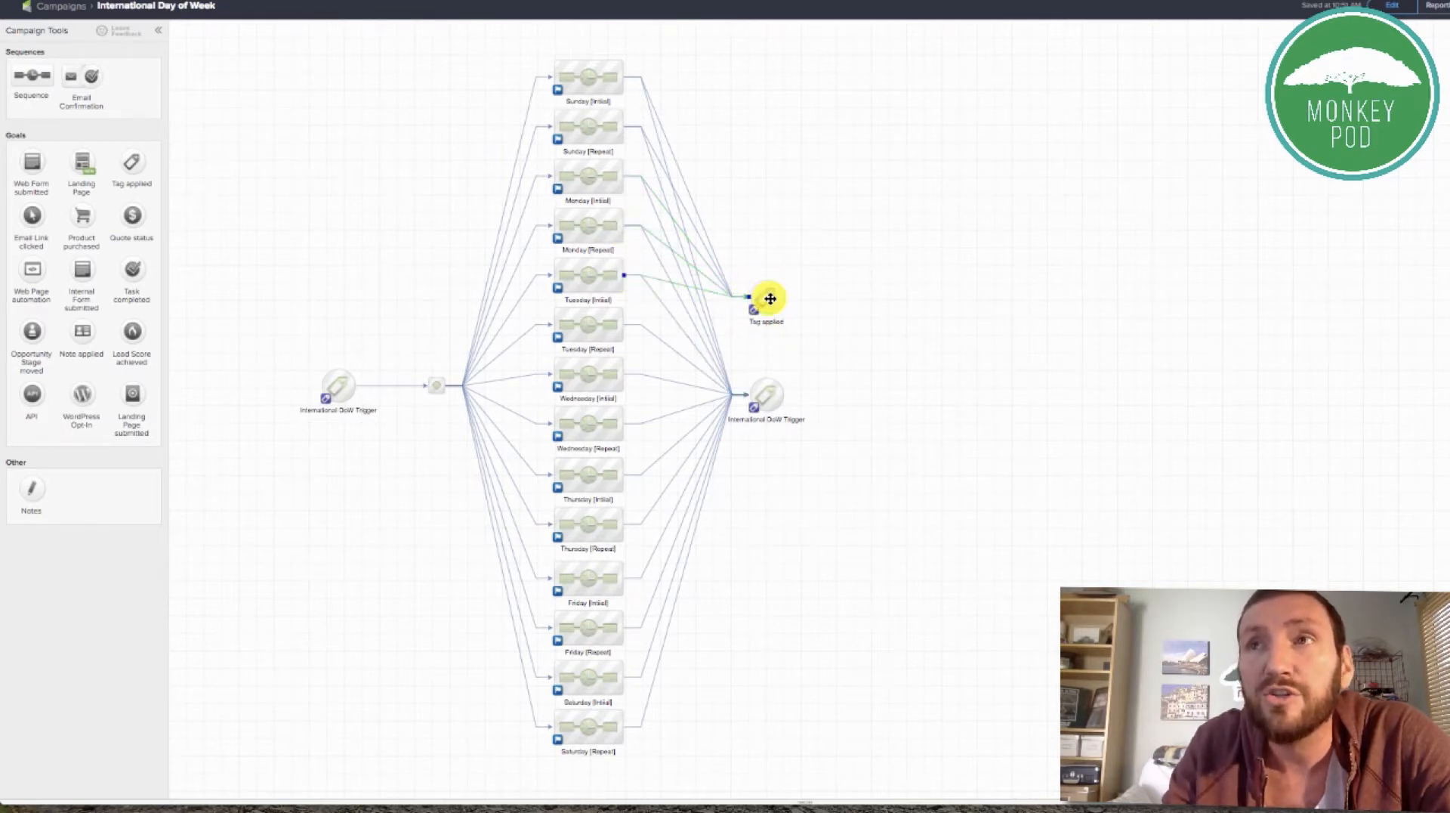
pyautogui.moveTo(624, 330); pyautogui.dragTo(758, 302)
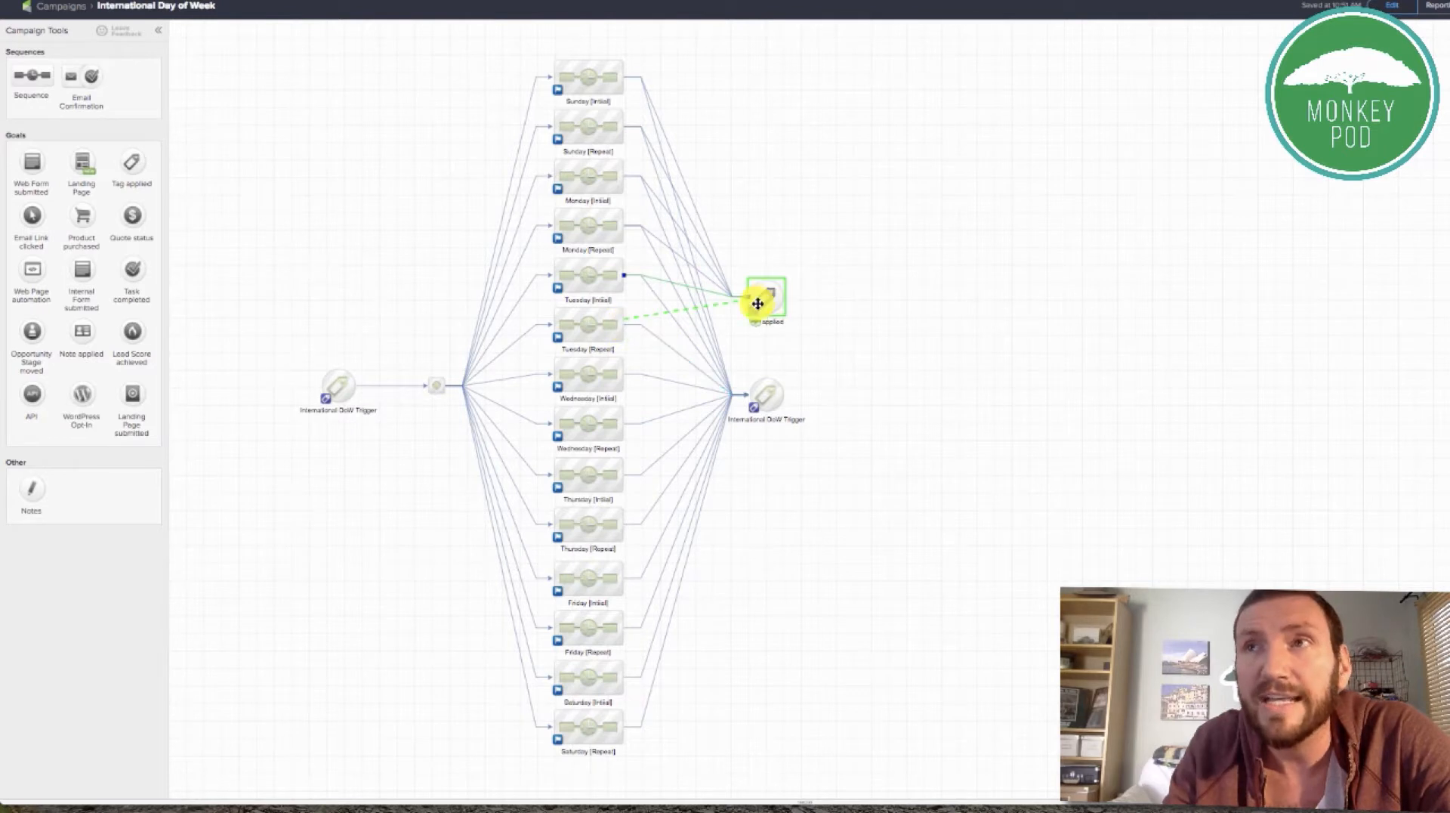
pyautogui.moveTo(626, 374); pyautogui.dragTo(762, 298)
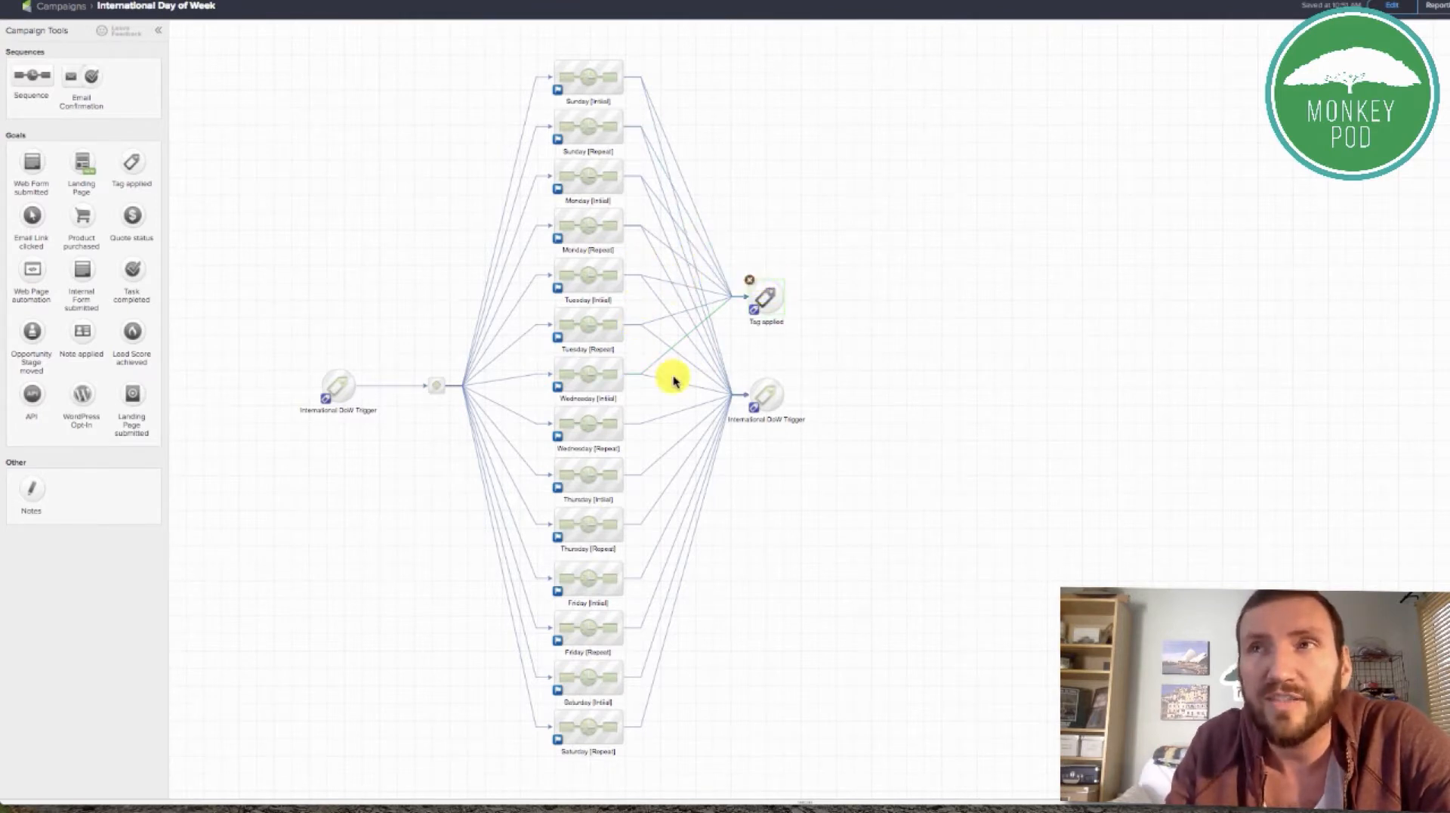
pyautogui.click(749, 280)
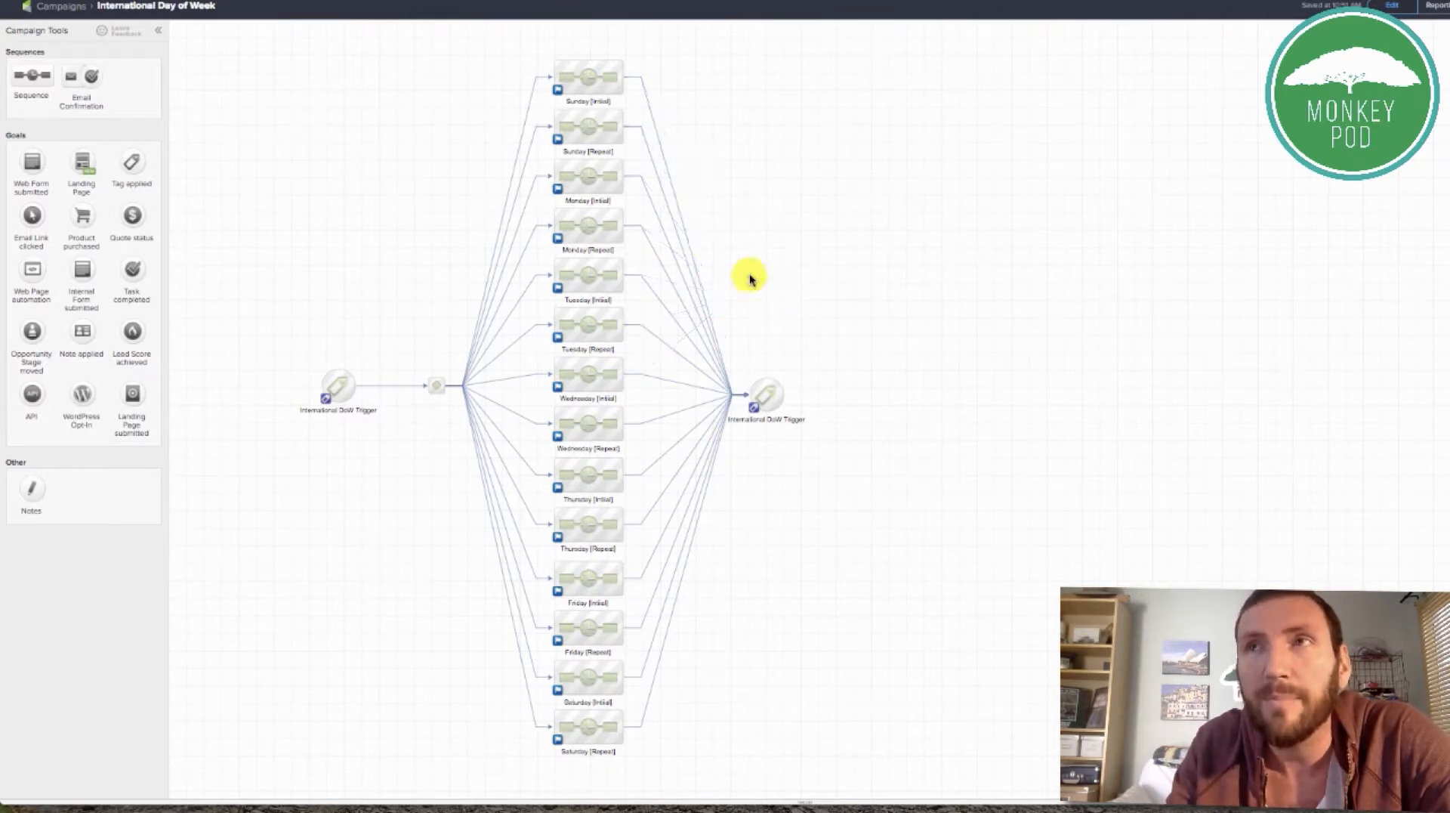
# Create a Release Hatch tag in the Test Tags category, add it to the end goal's trigger tags and save the goal.
pyautogui.doubleClick(769, 398)
pyautogui.click(704, 402)
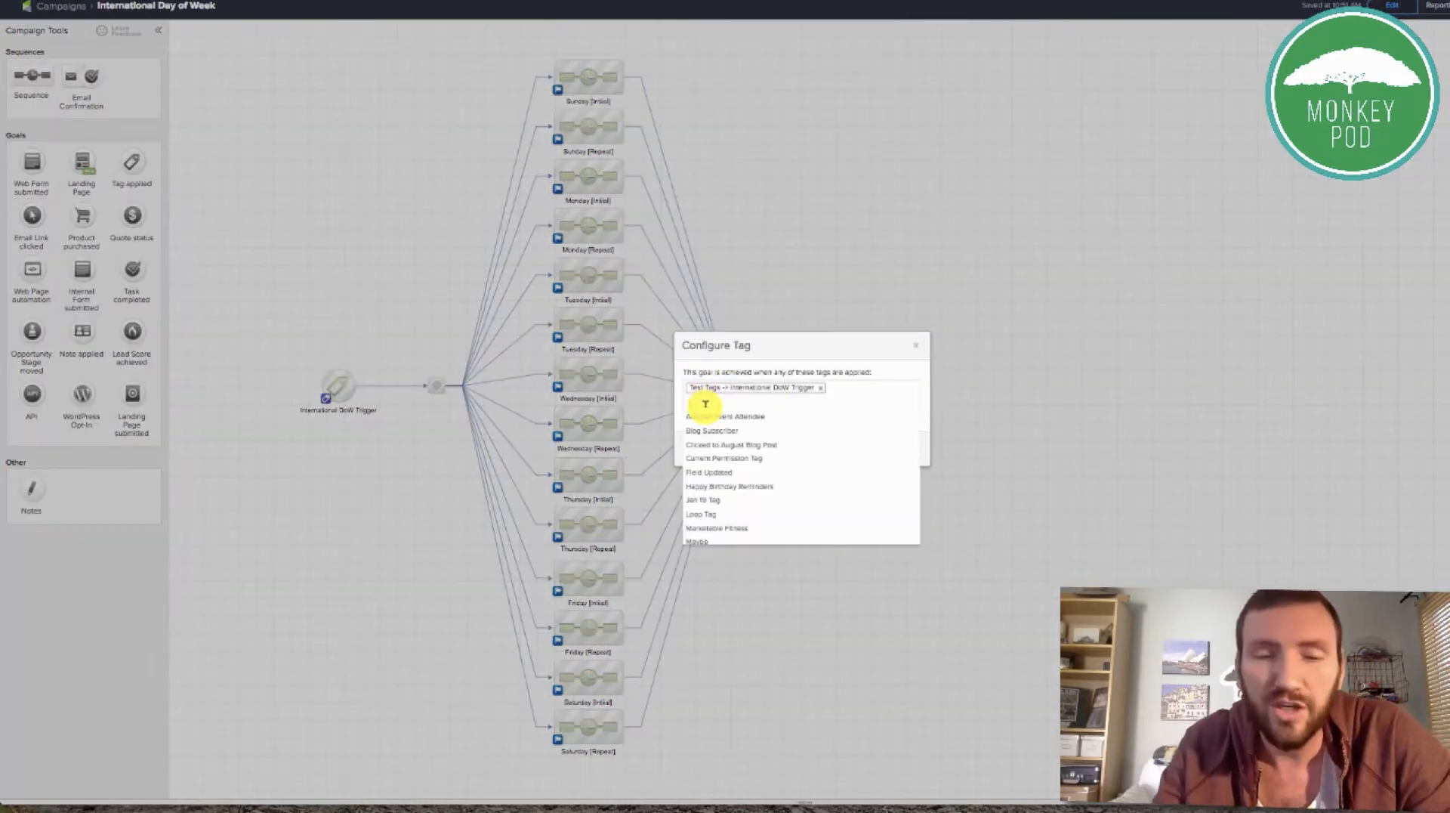
pyautogui.write('Relea')
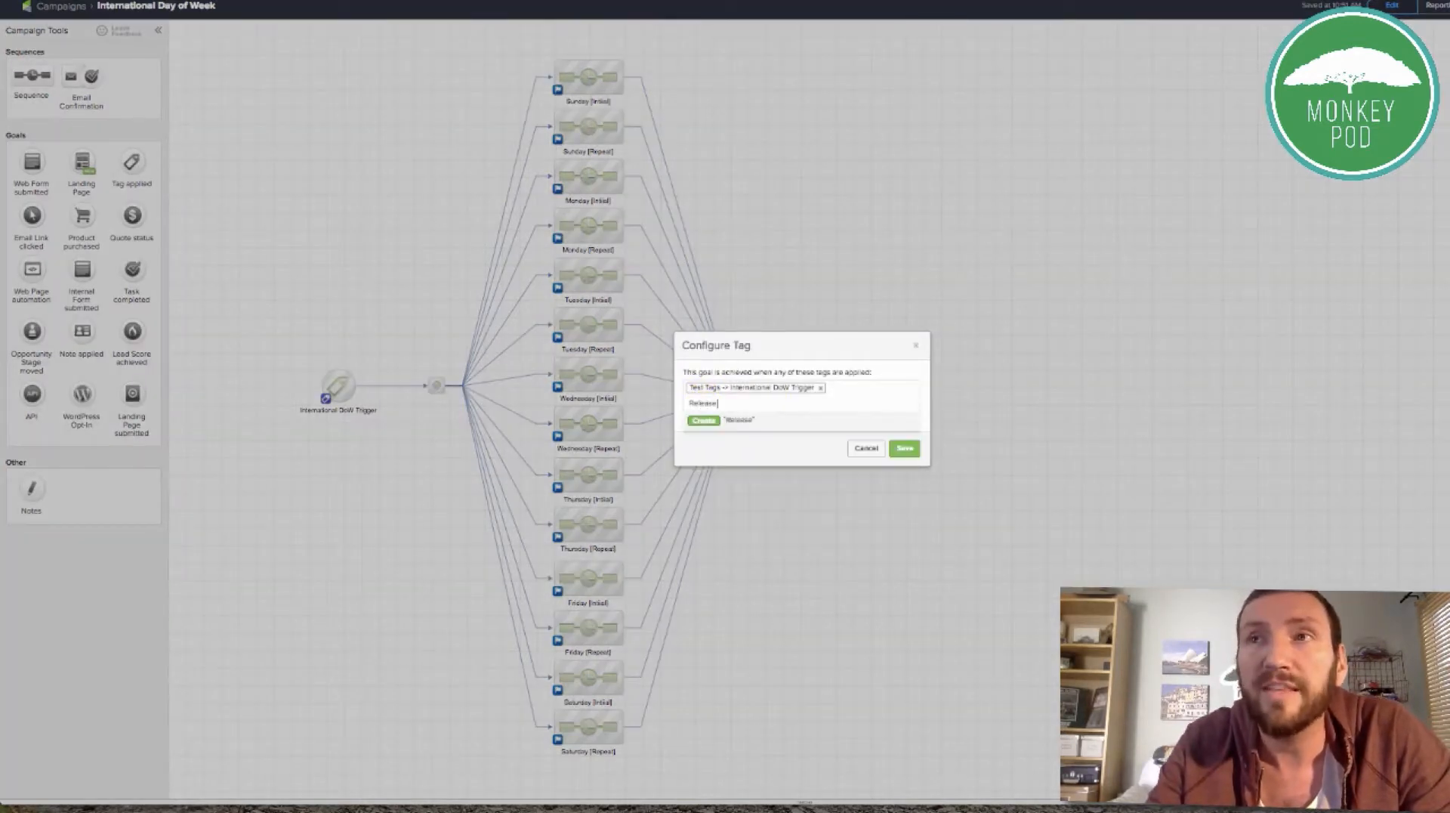
pyautogui.write('se Hatch')
pyautogui.click(693, 427)
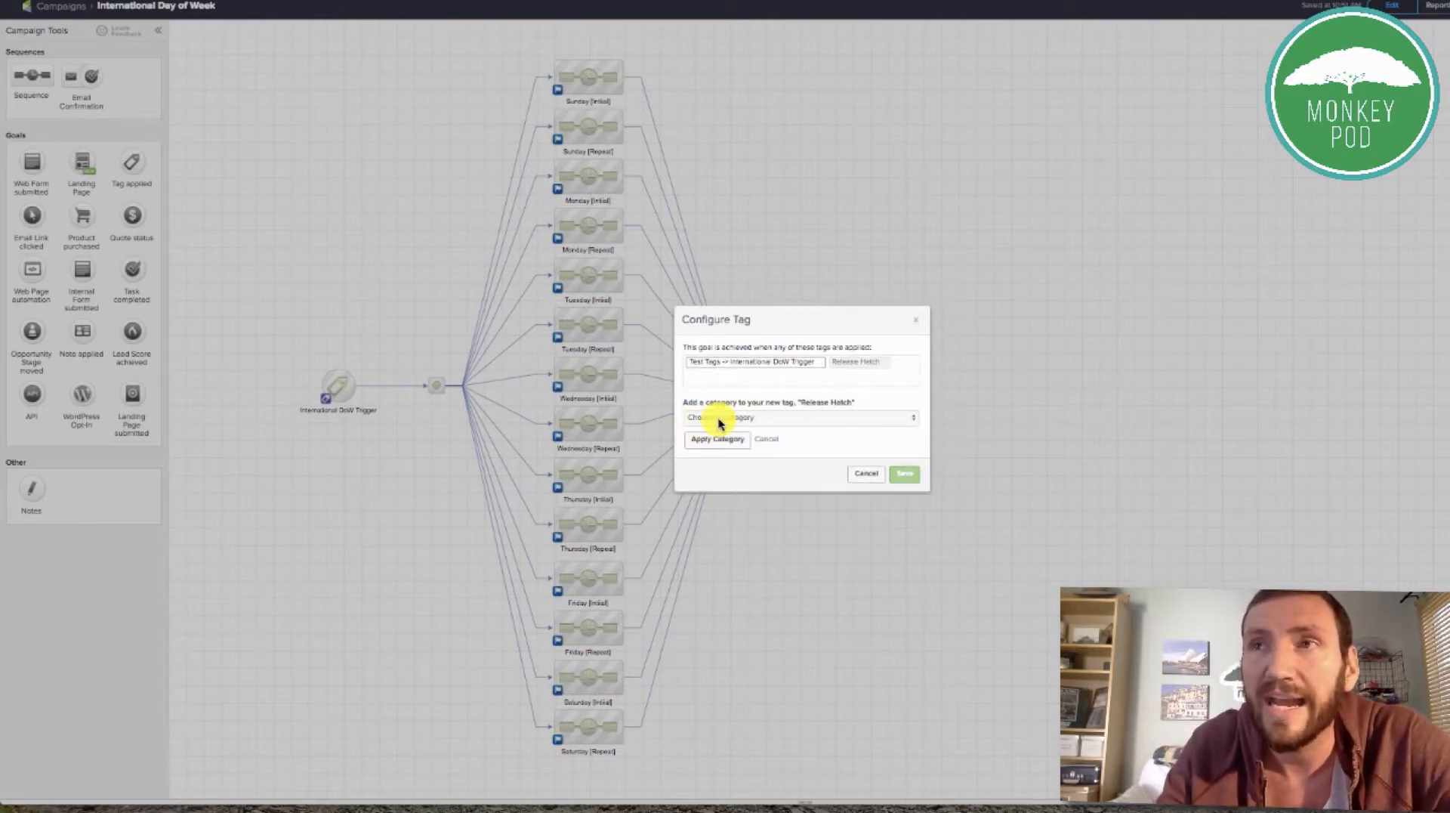
pyautogui.click(719, 417)
pyautogui.click(728, 557)
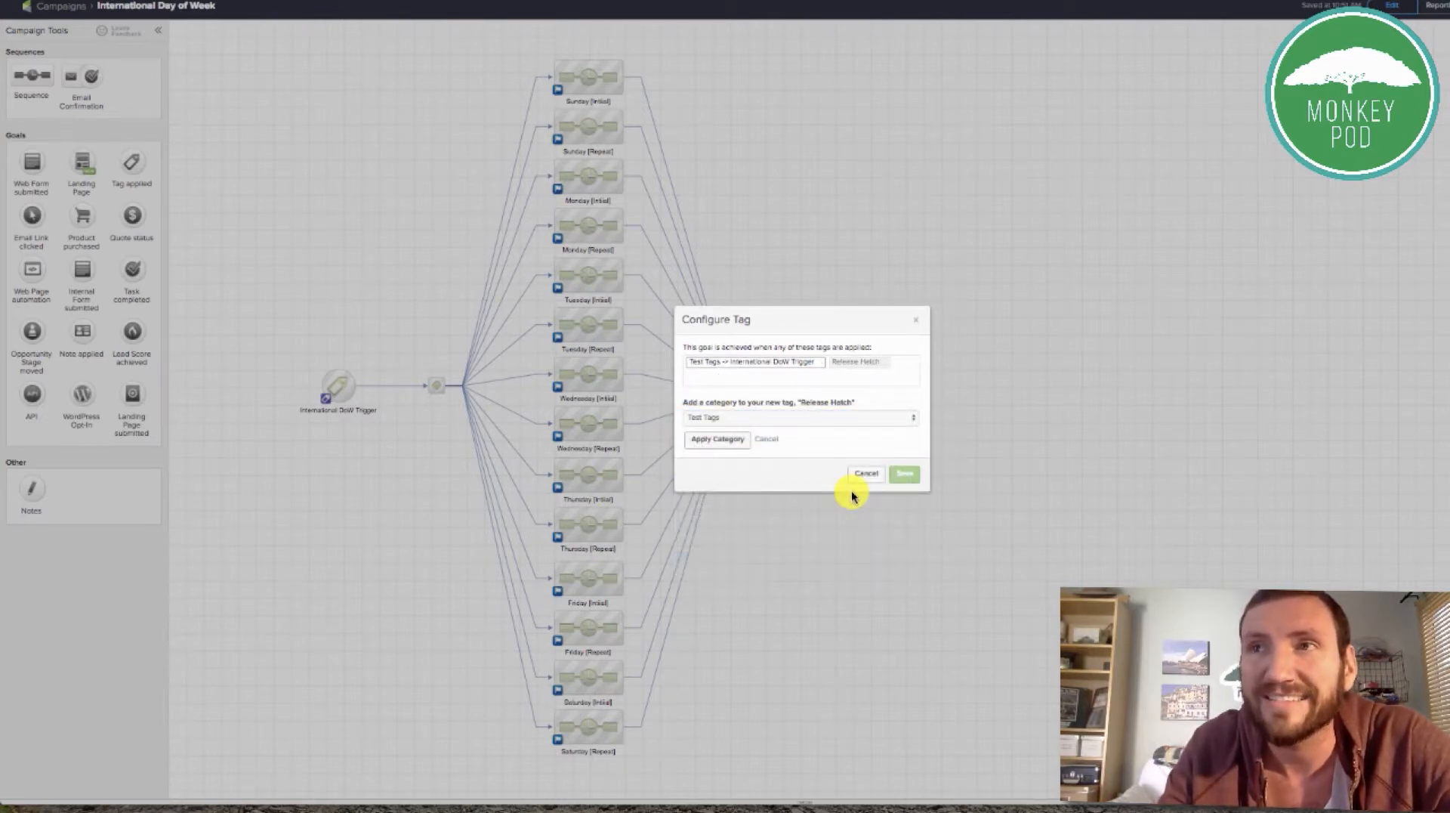
pyautogui.click(738, 441)
pyautogui.click(901, 455)
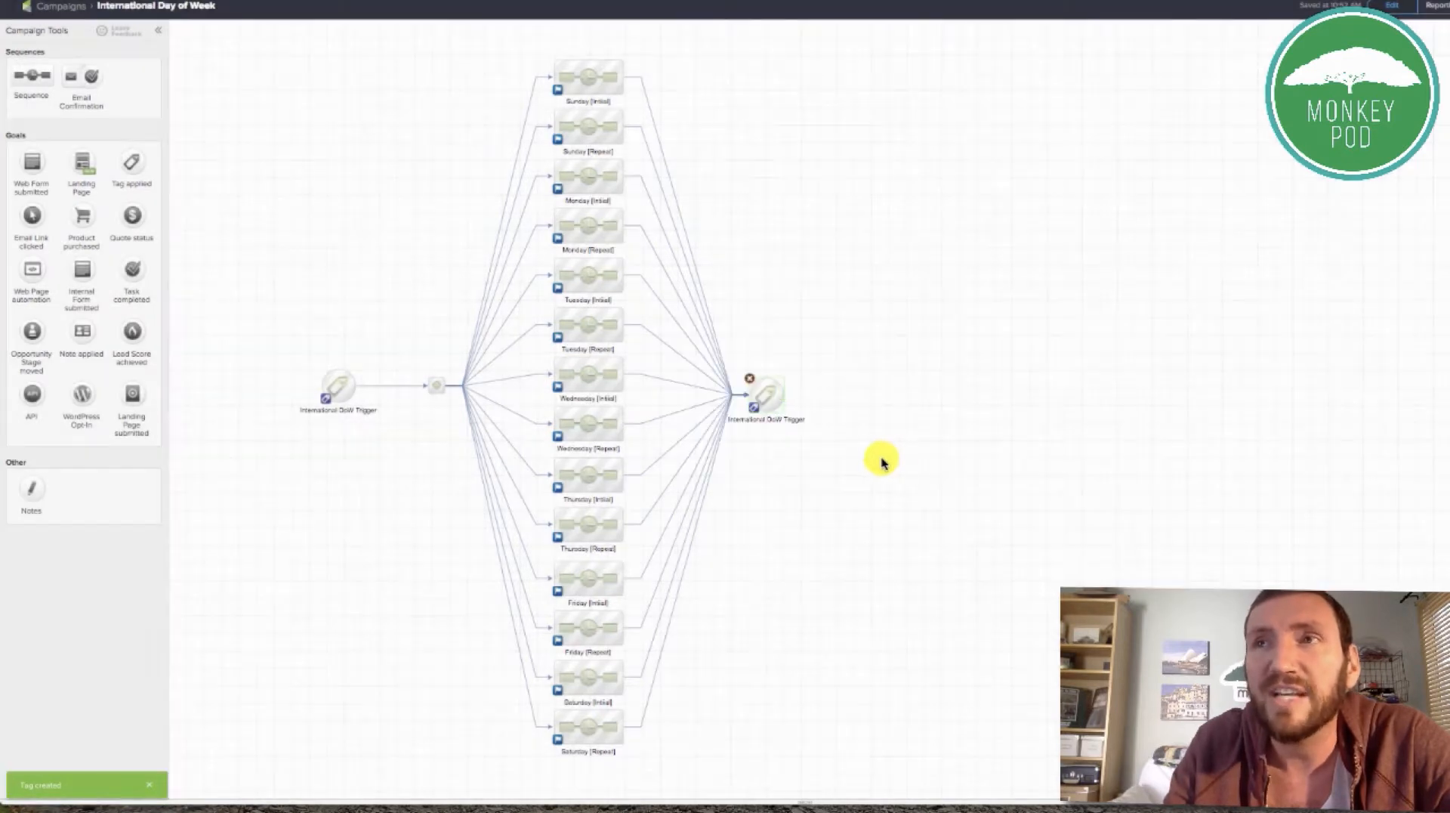
# Compare the tags configured in the end goal with those in the starting goal, leaving both unchanged.
pyautogui.moveTo(856, 466); pyautogui.dragTo(721, 341)
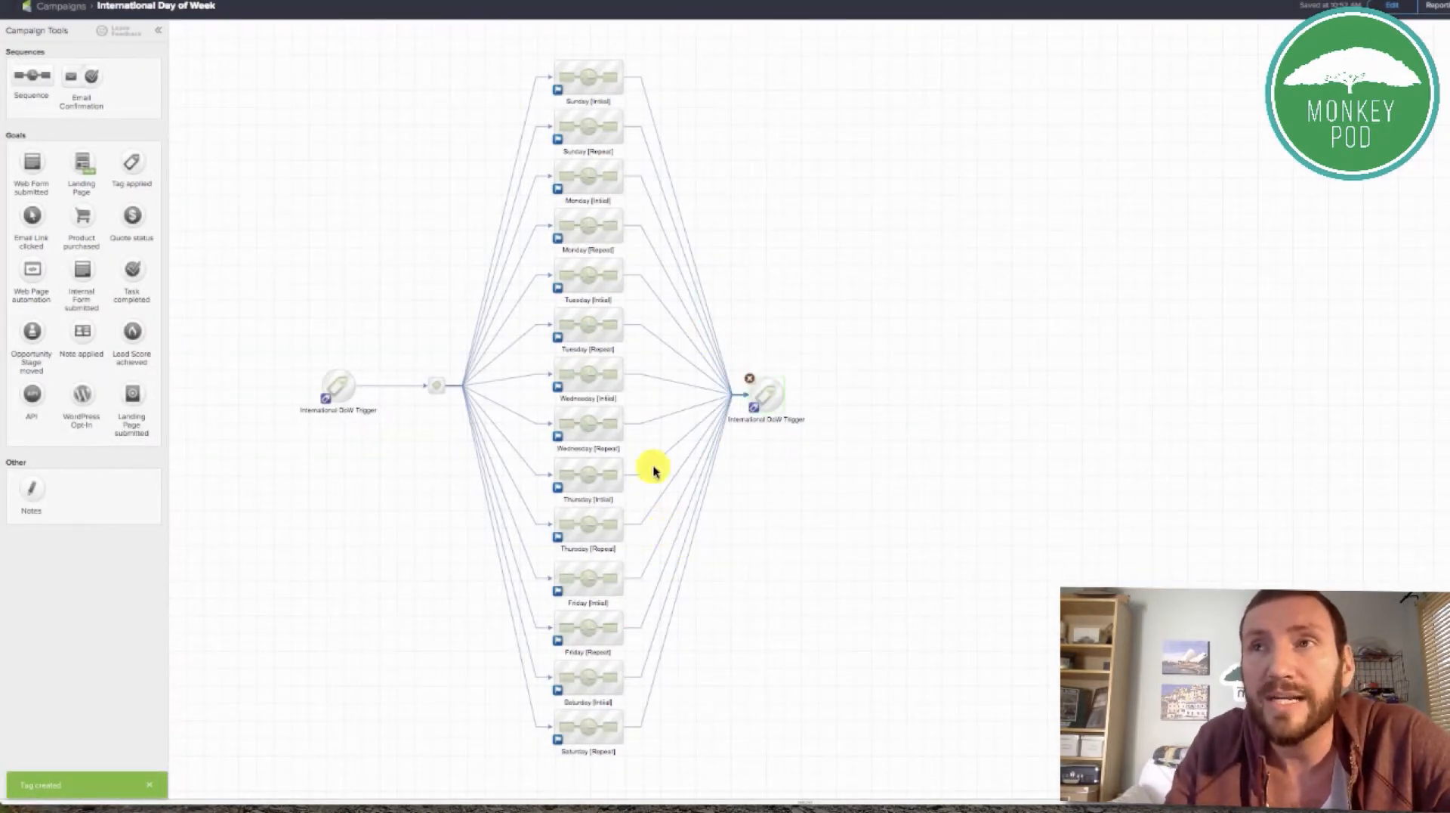
pyautogui.doubleClick(768, 388)
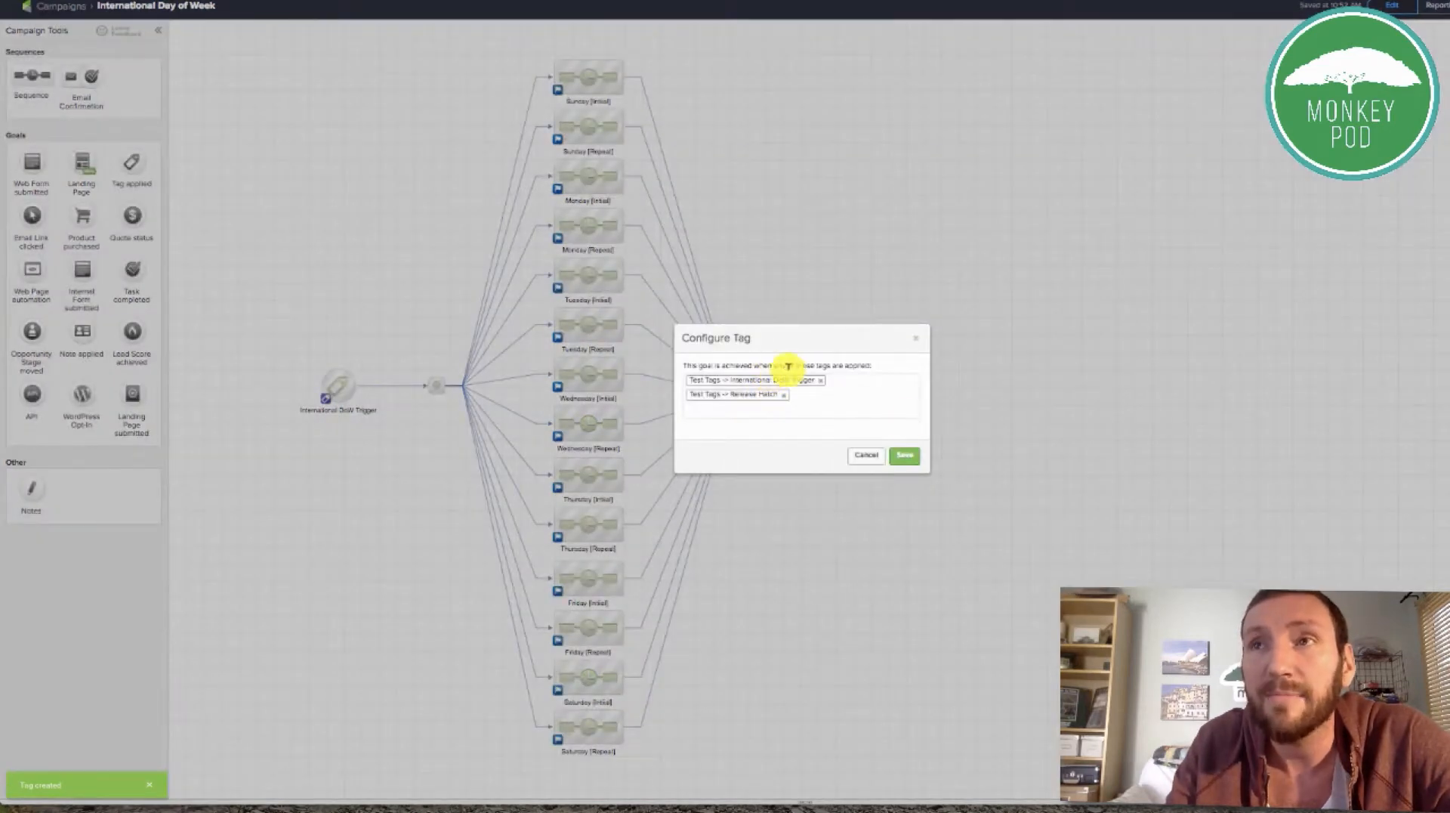
pyautogui.click(904, 455)
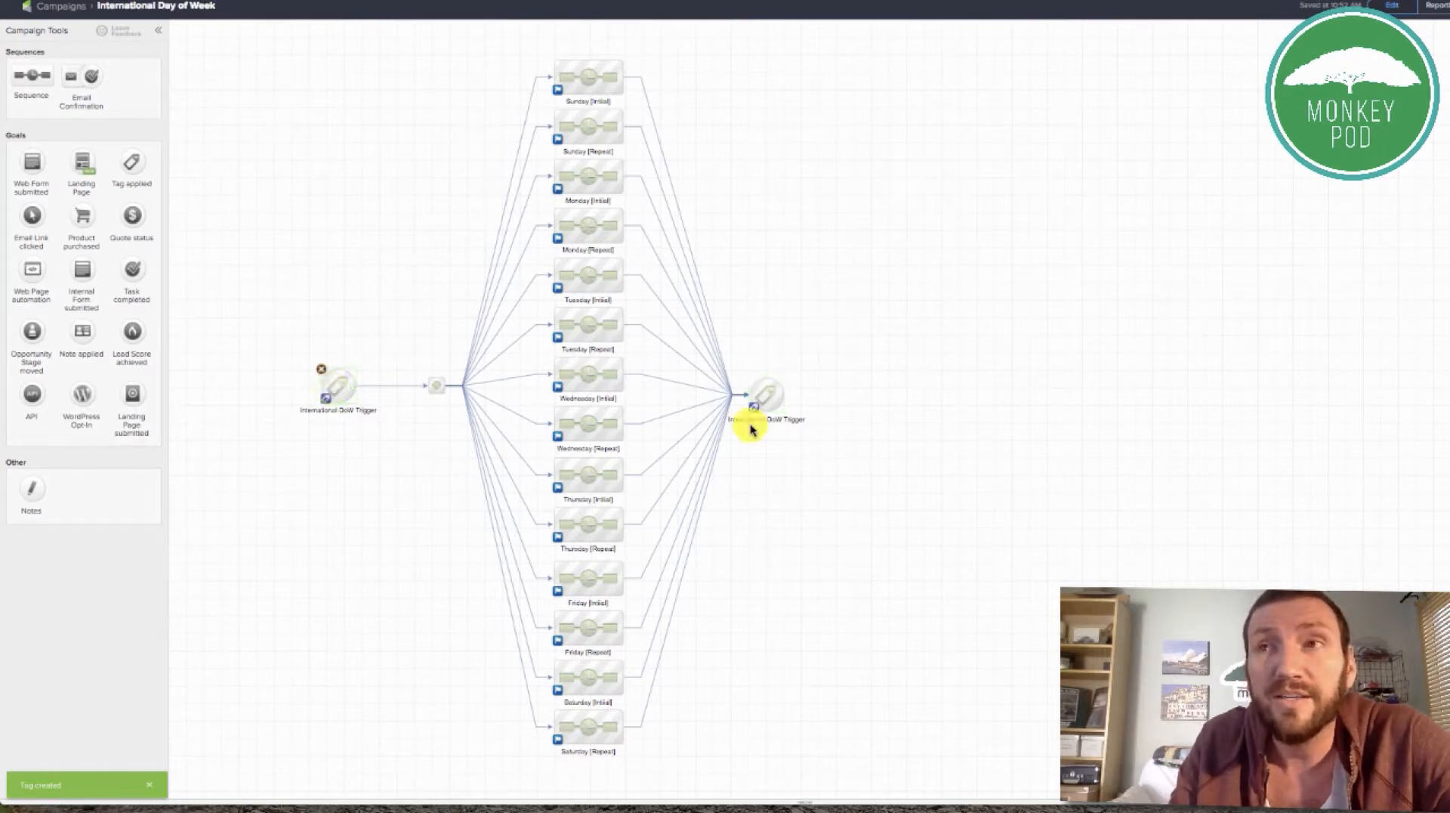
pyautogui.doubleClick(769, 394)
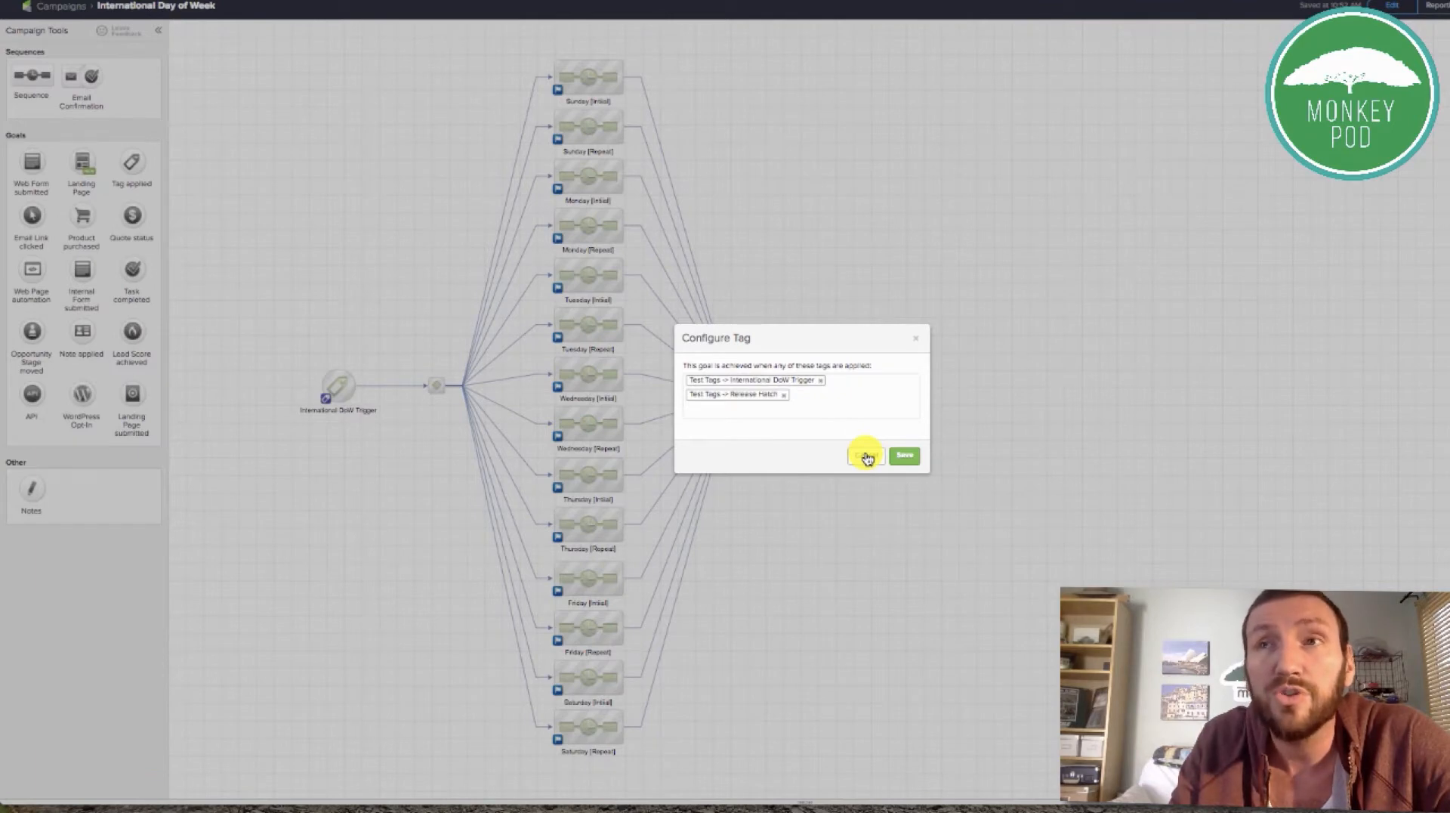
pyautogui.click(866, 458)
pyautogui.doubleClick(346, 382)
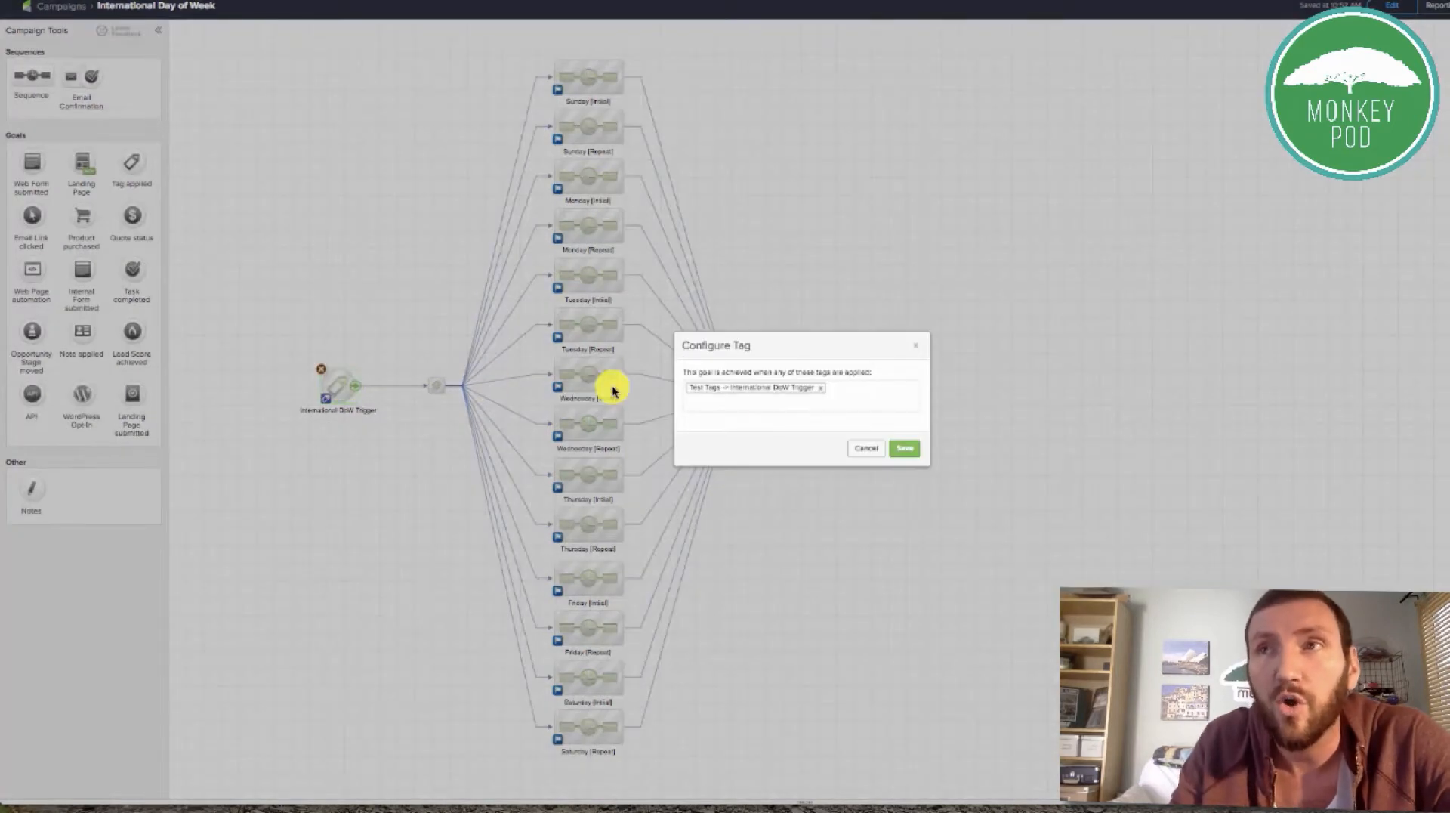
pyautogui.click(864, 452)
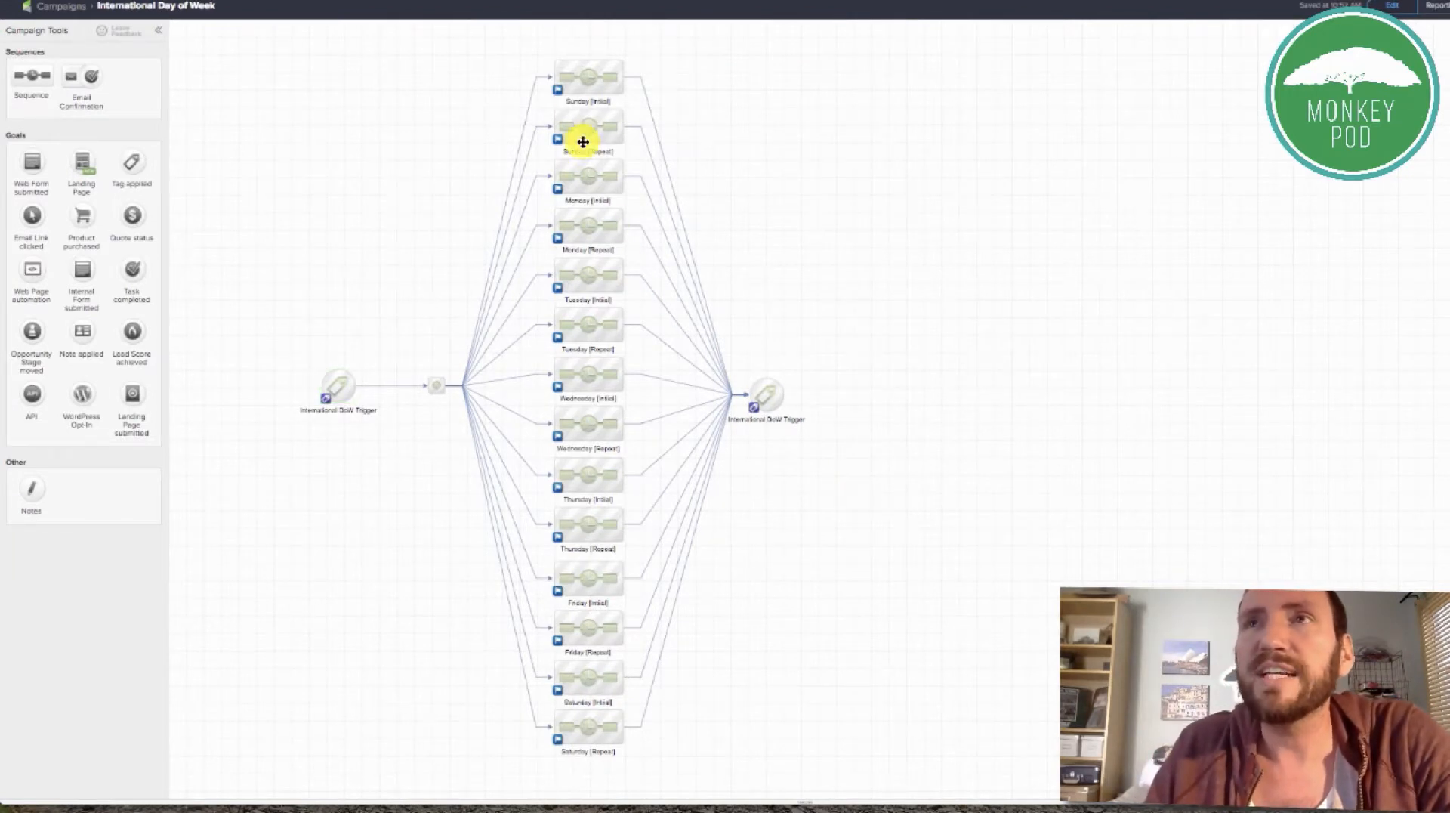
# Look over the steps of the Sunday [Initial] sequence and return to the campaign overview.
pyautogui.moveTo(534, 42); pyautogui.dragTo(648, 768)
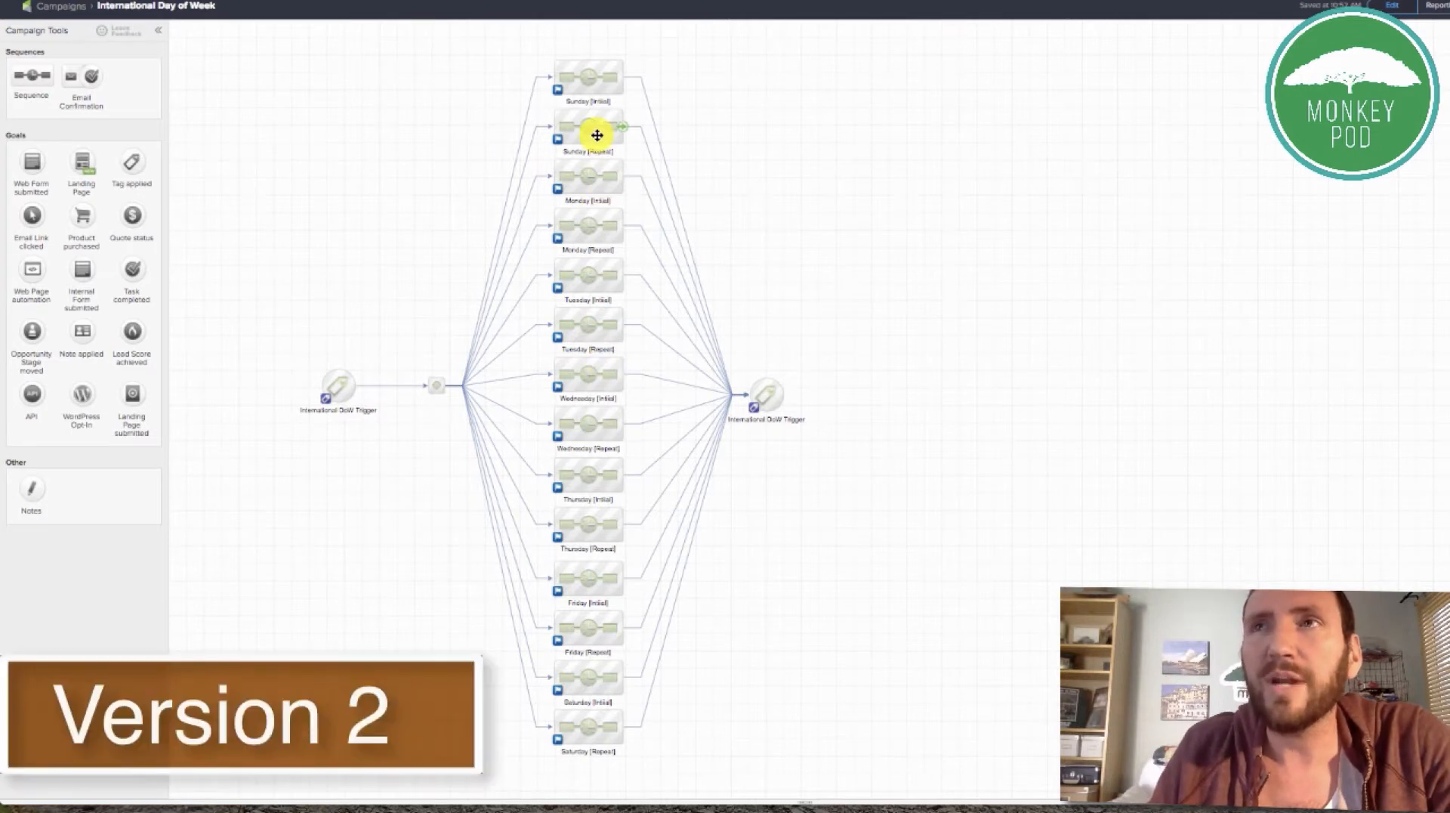
pyautogui.doubleClick(584, 76)
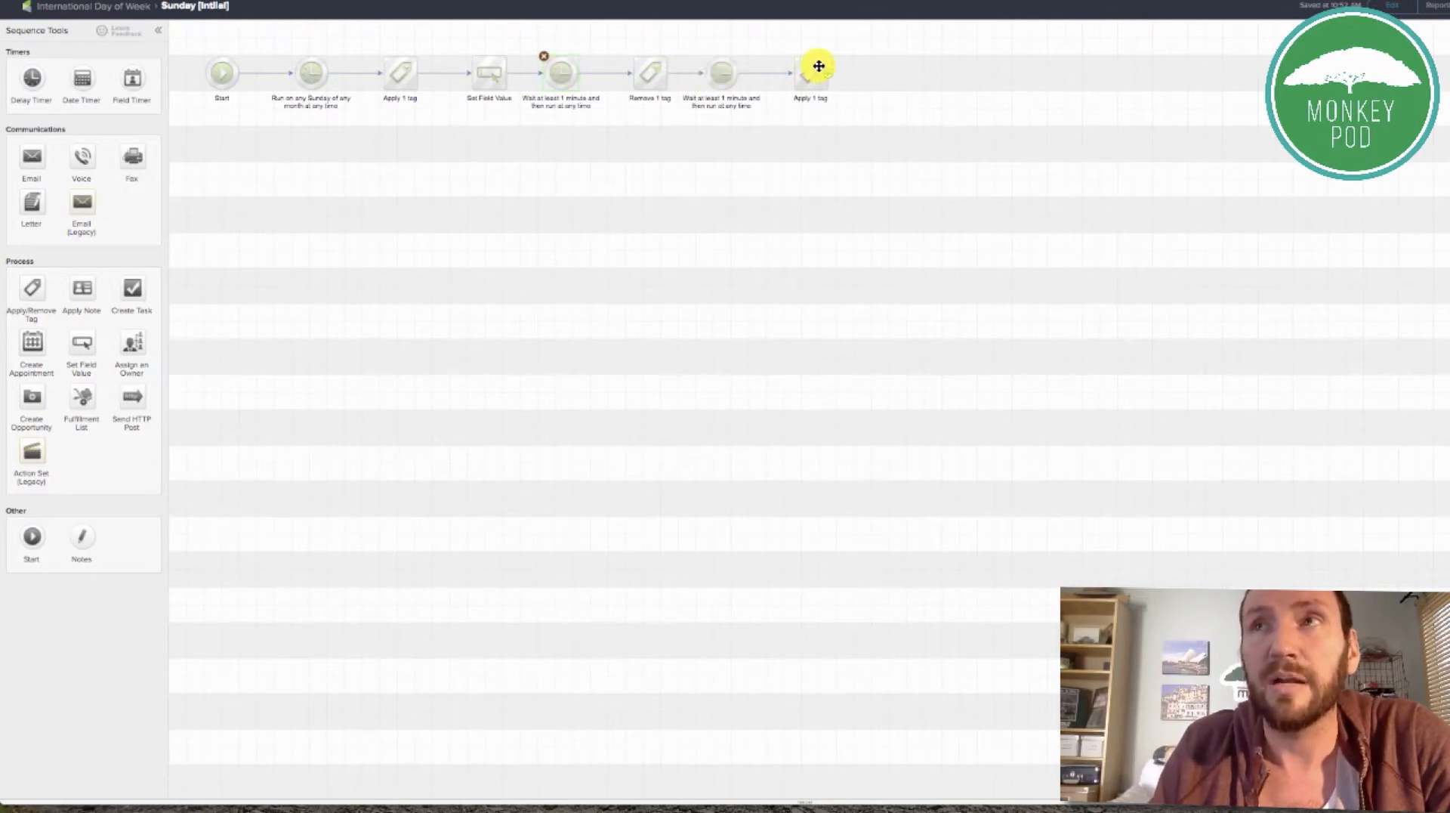
pyautogui.click(136, 9)
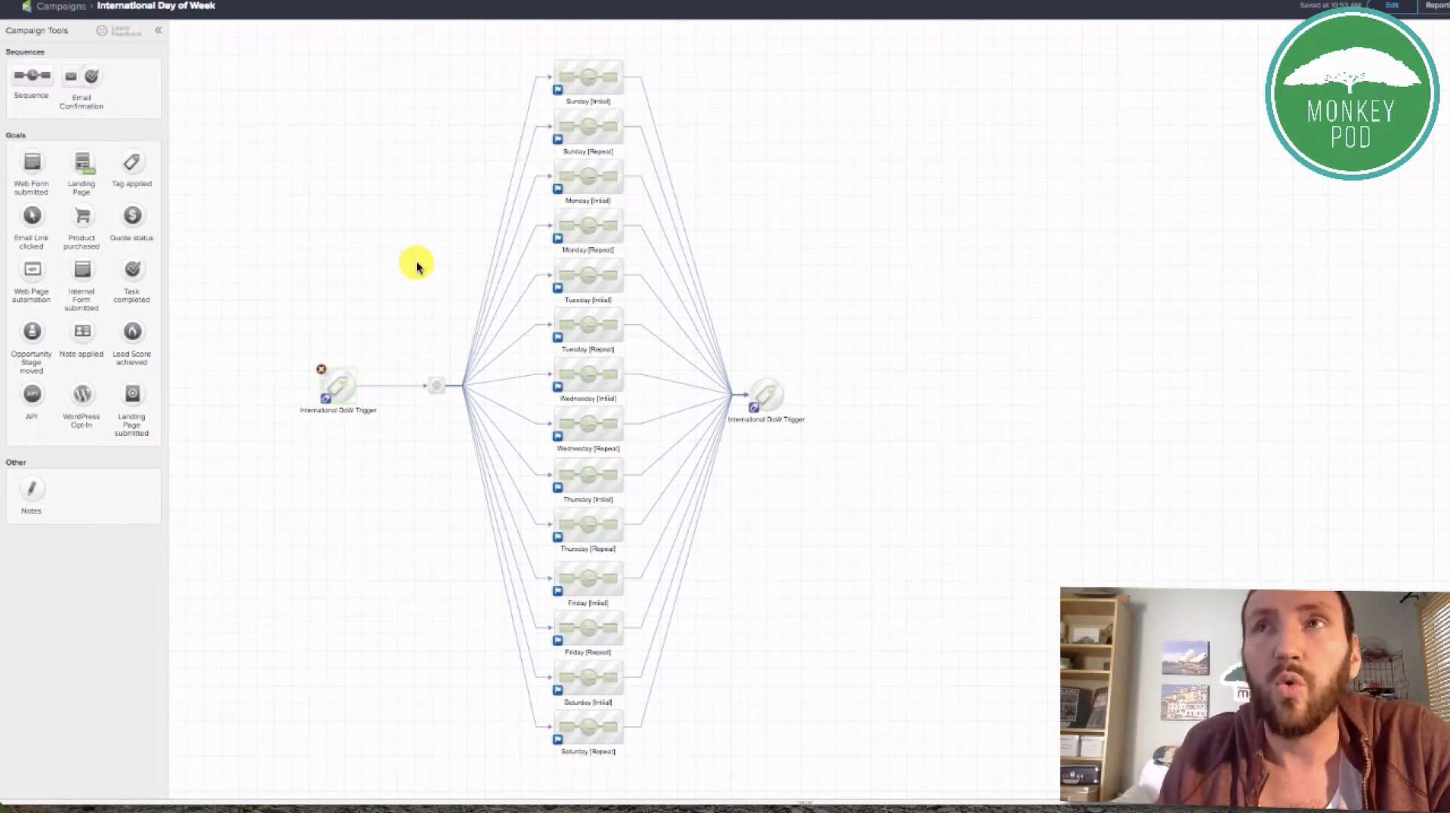
# Set the last delay timer in the Sunday [Initial] sequence to run at 12:00 AM, save it and return to the campaign overview.
pyautogui.doubleClick(590, 80)
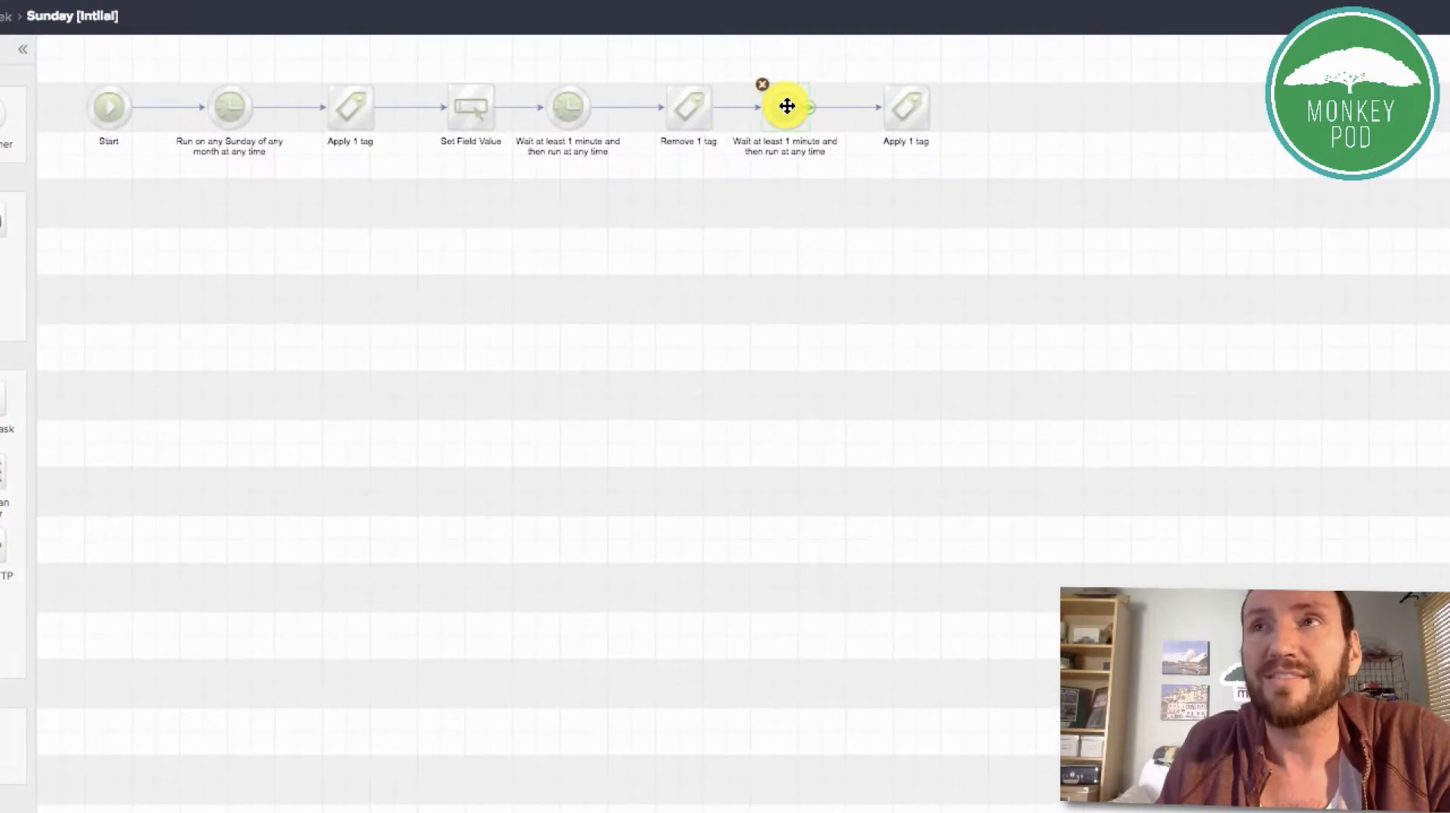
pyautogui.doubleClick(787, 106)
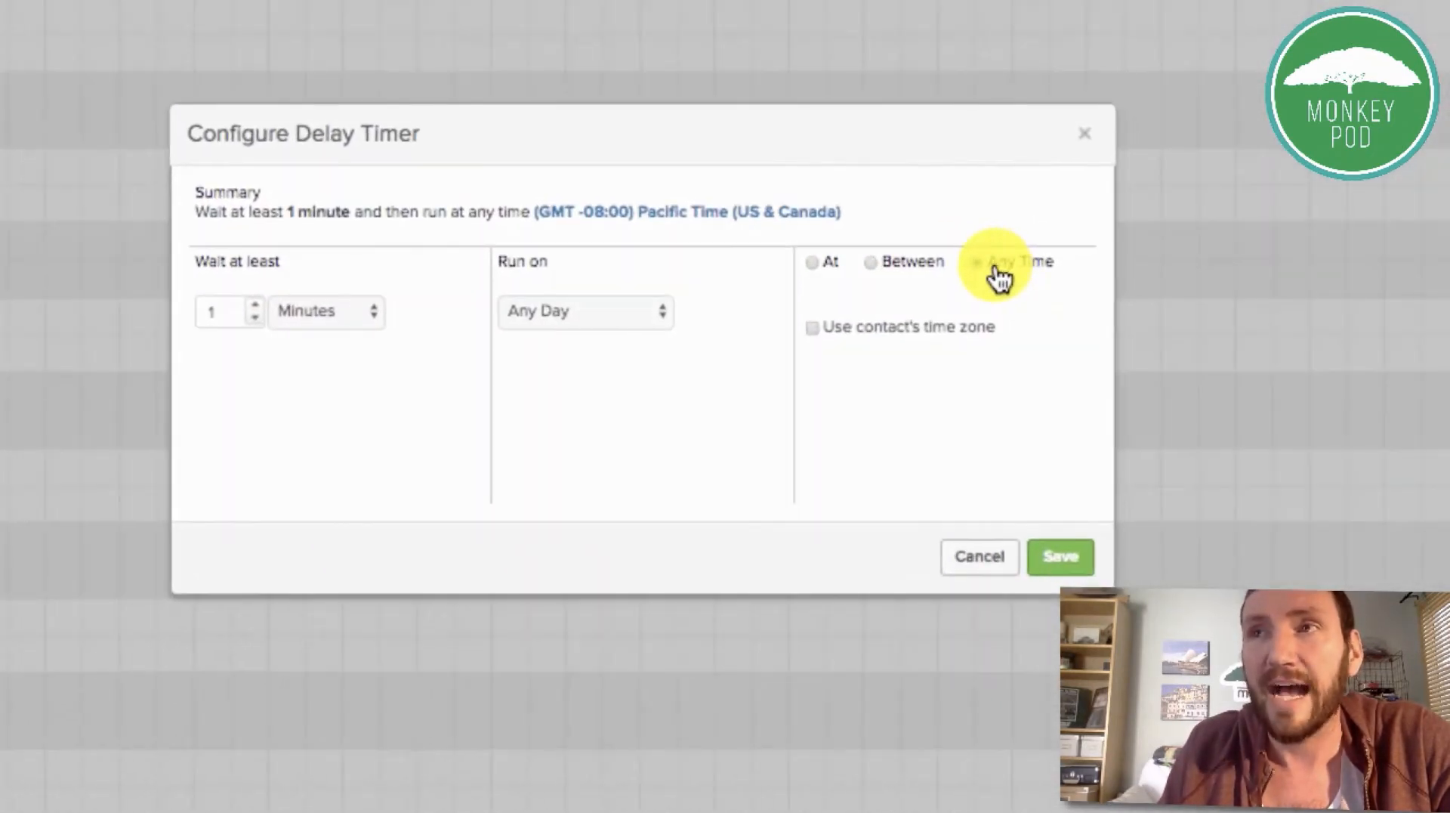
pyautogui.click(814, 262)
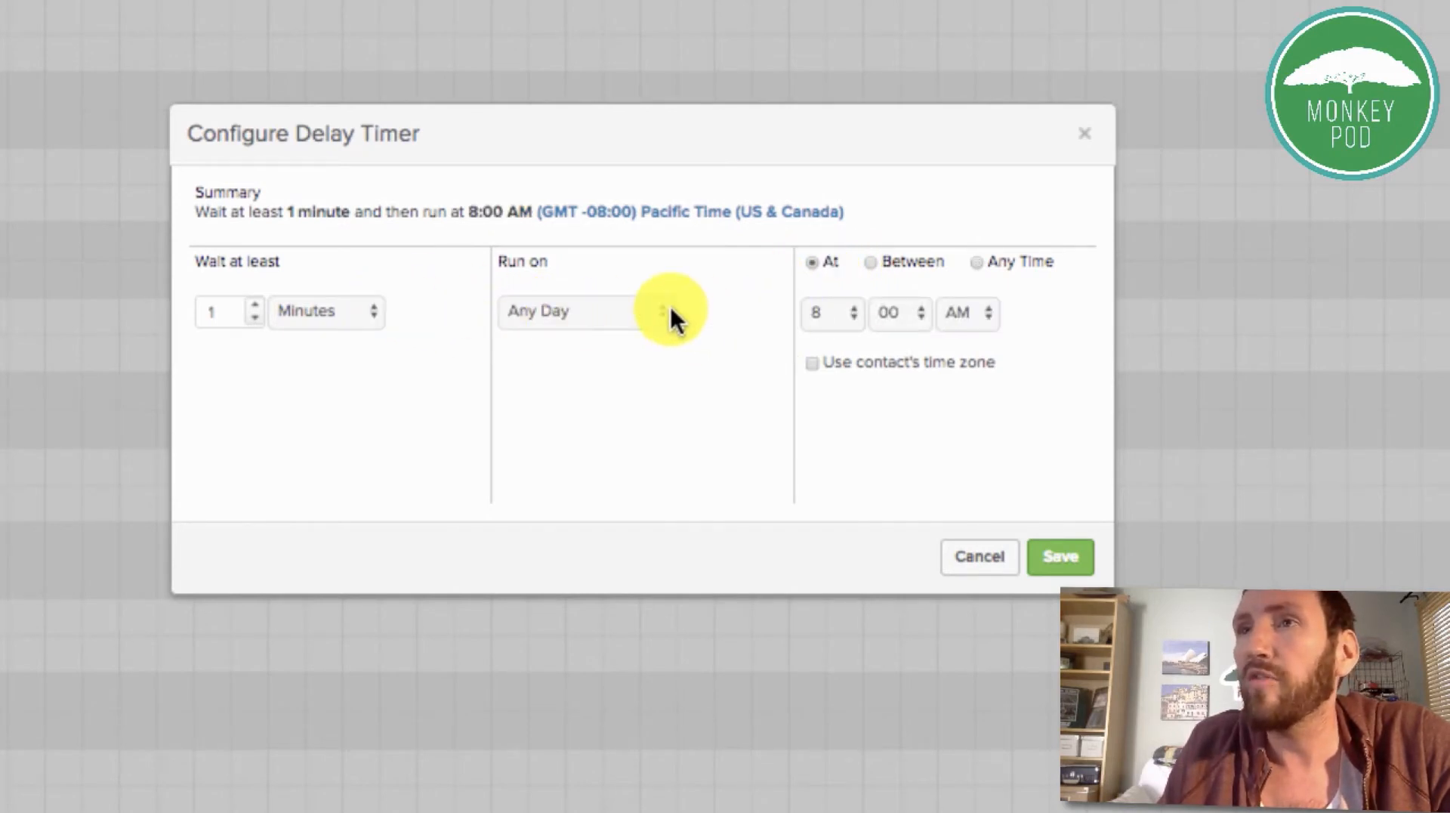
pyautogui.click(845, 312)
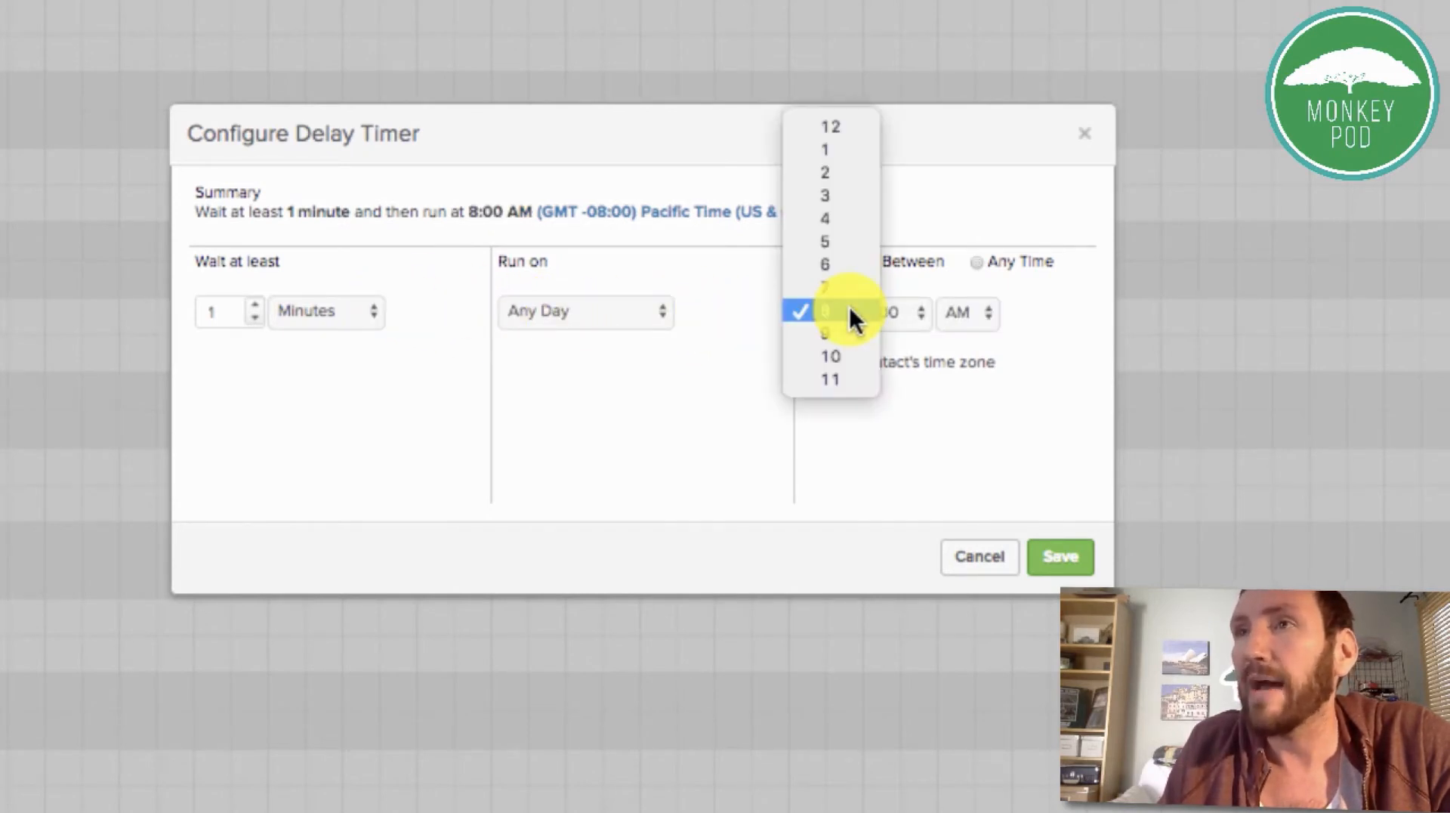
pyautogui.click(856, 126)
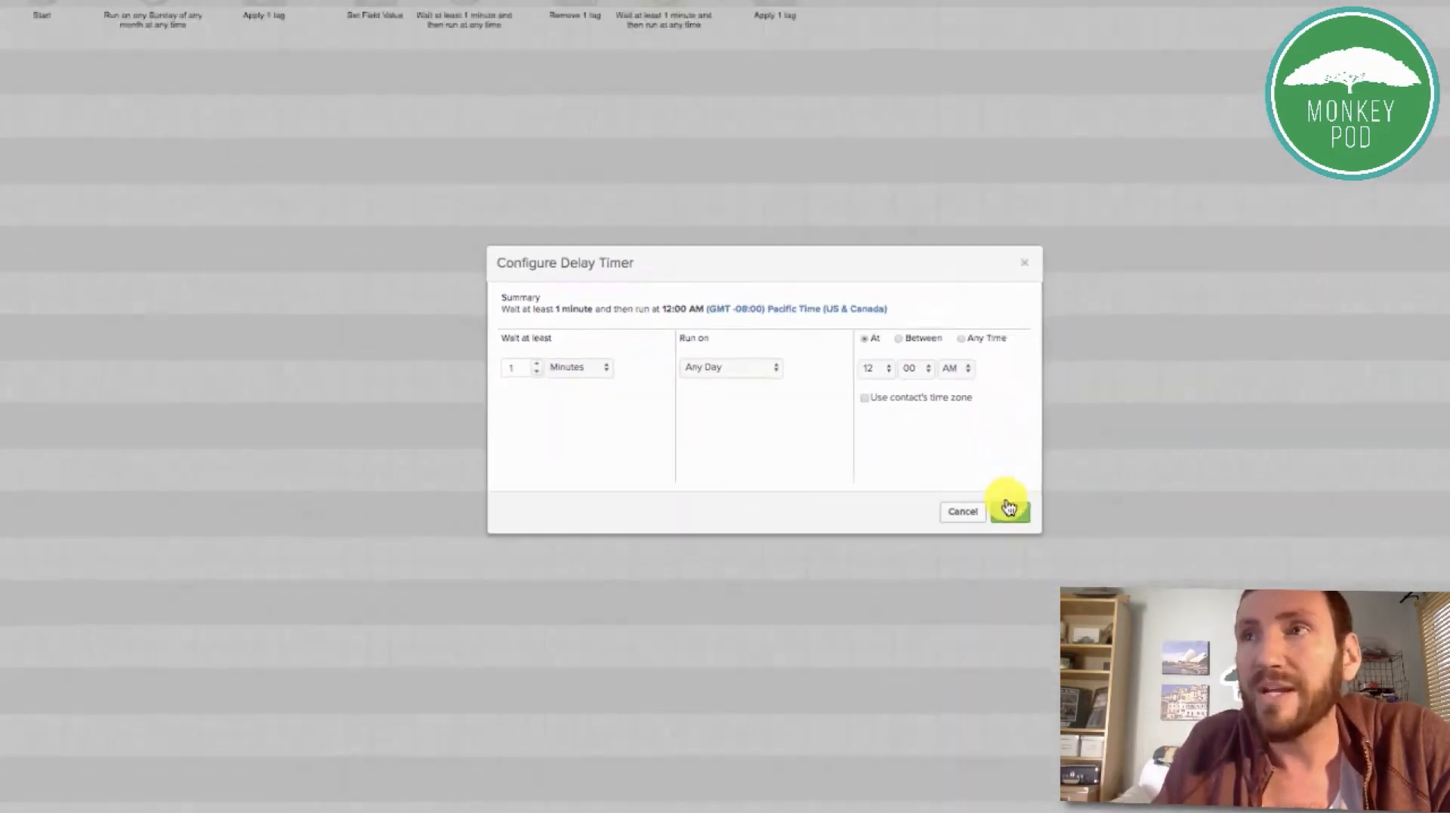
pyautogui.click(1060, 557)
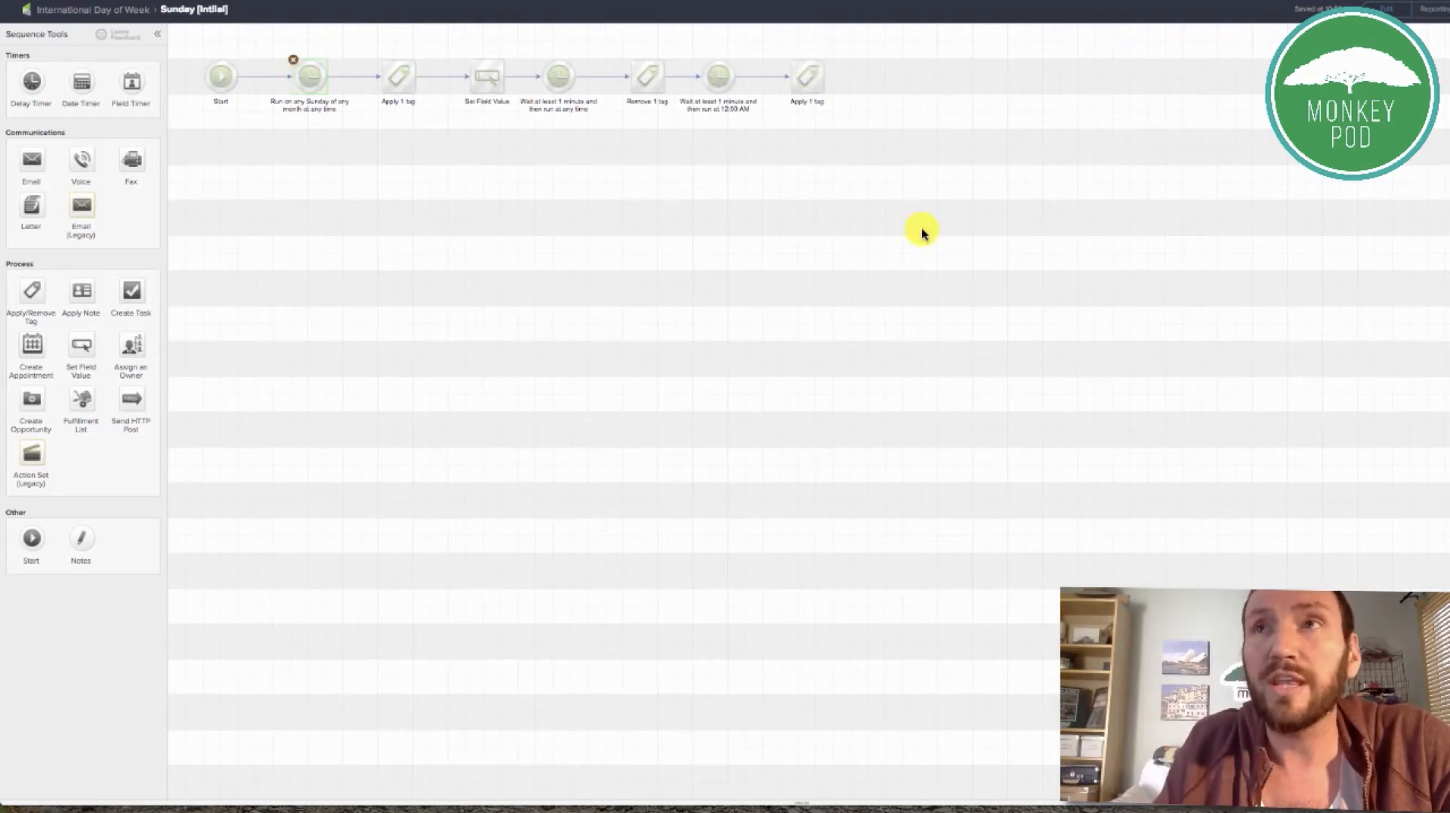
pyautogui.click(121, 7)
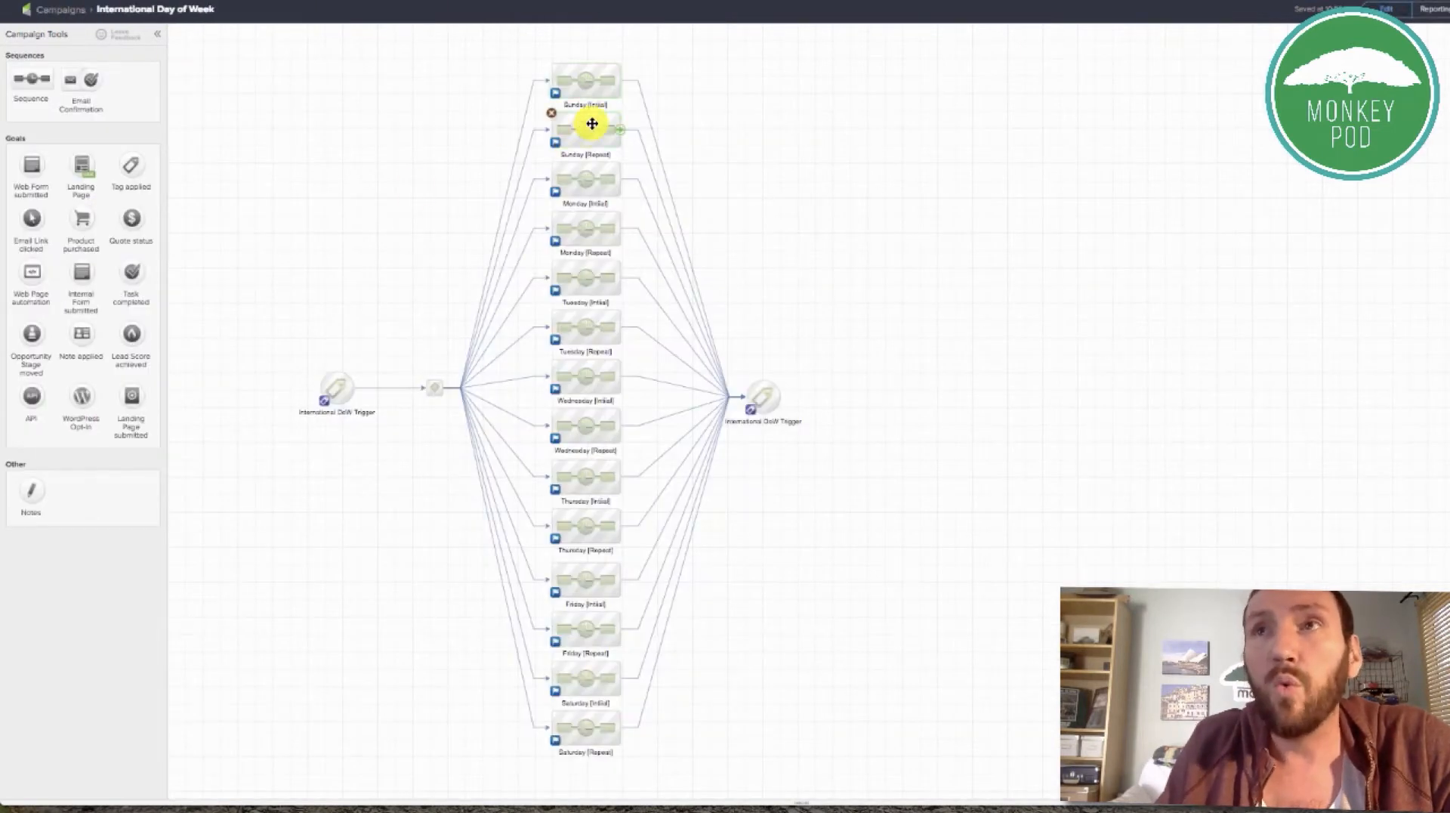
# Delete all seven [Repeat] sequences, from Sunday [Repeat] through Saturday [Repeat], from the campaign.
pyautogui.click(552, 112)
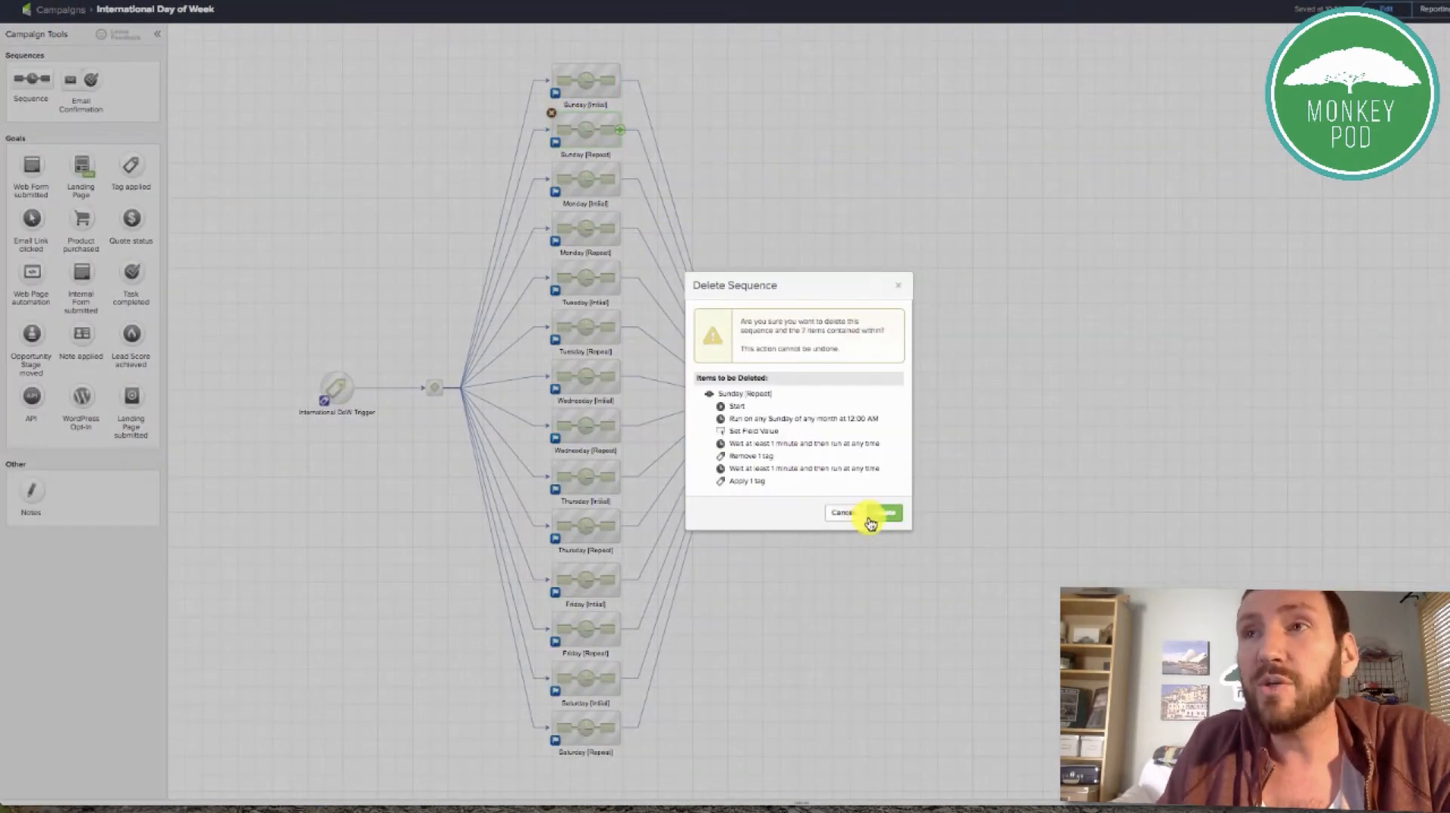
pyautogui.click(871, 521)
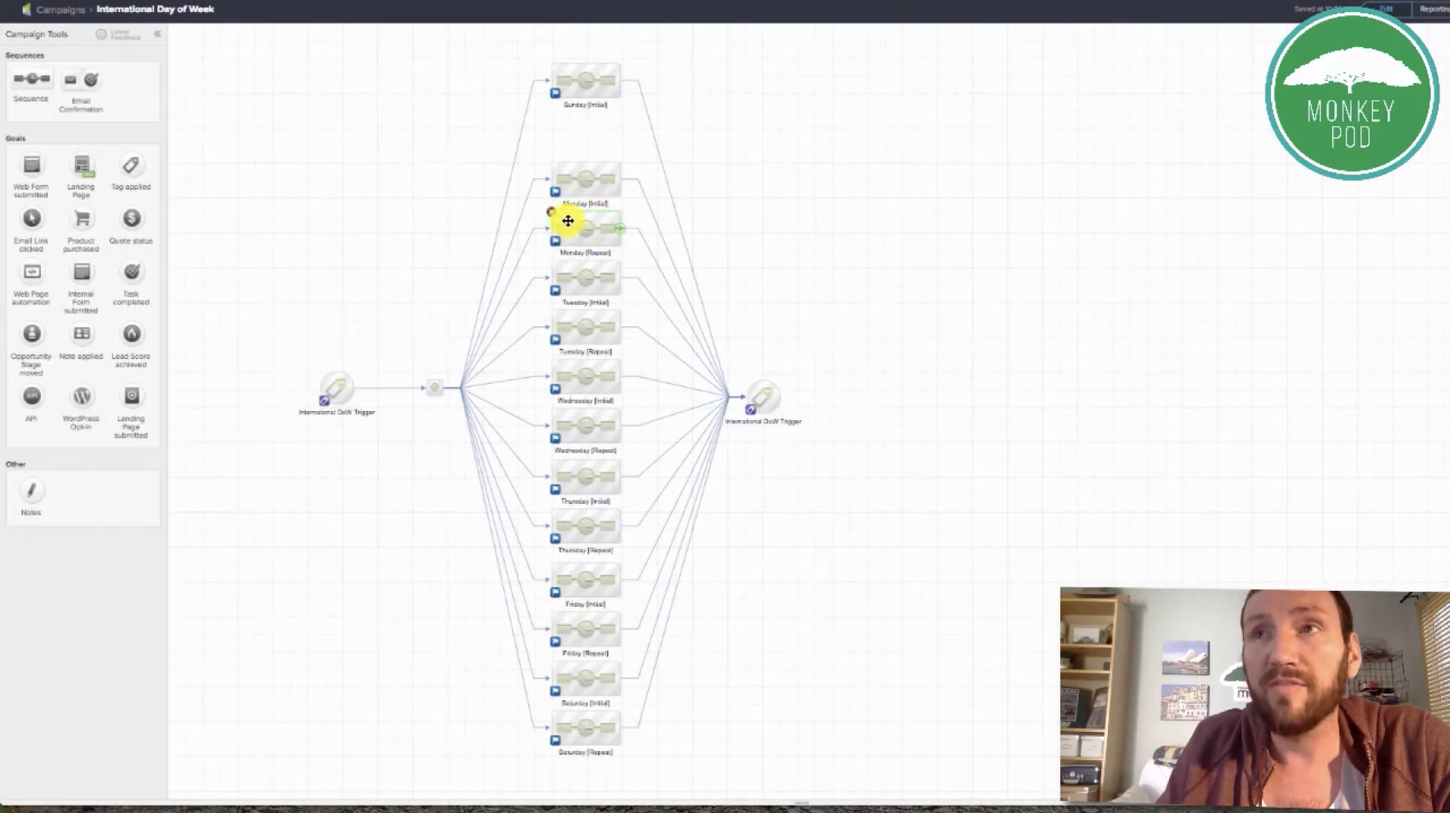
pyautogui.click(552, 214)
pyautogui.click(870, 519)
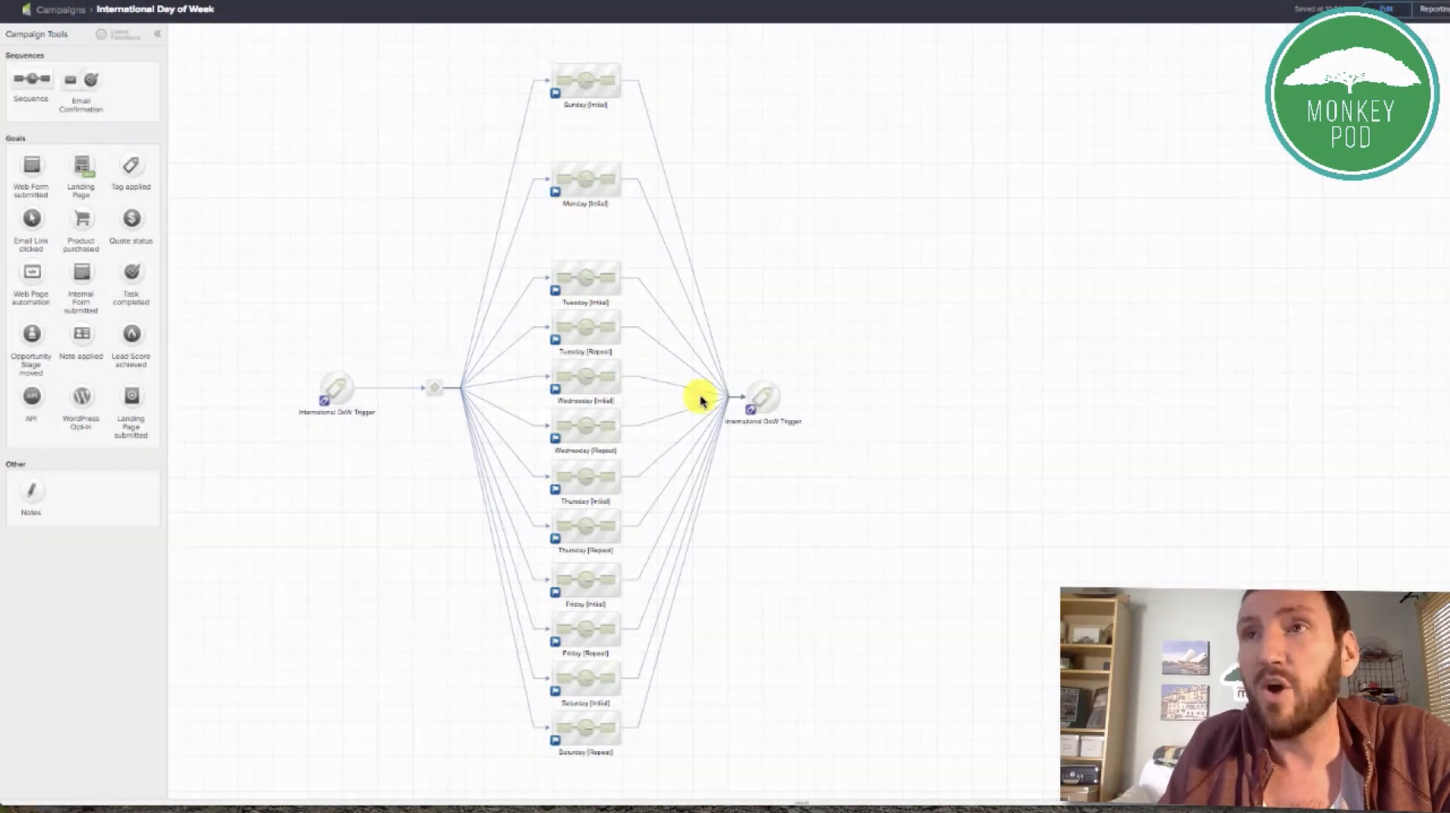
pyautogui.click(556, 317)
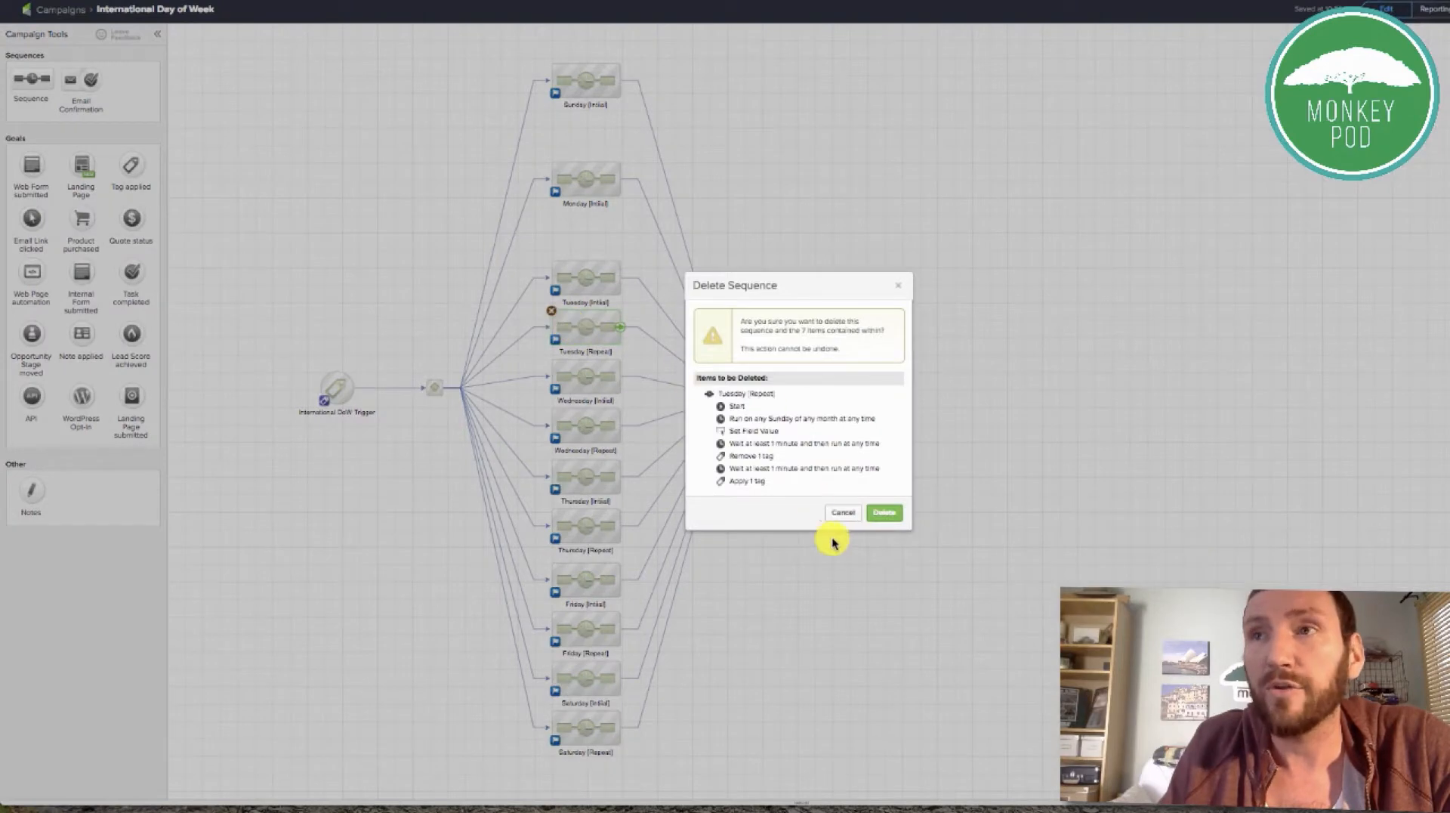
pyautogui.click(872, 519)
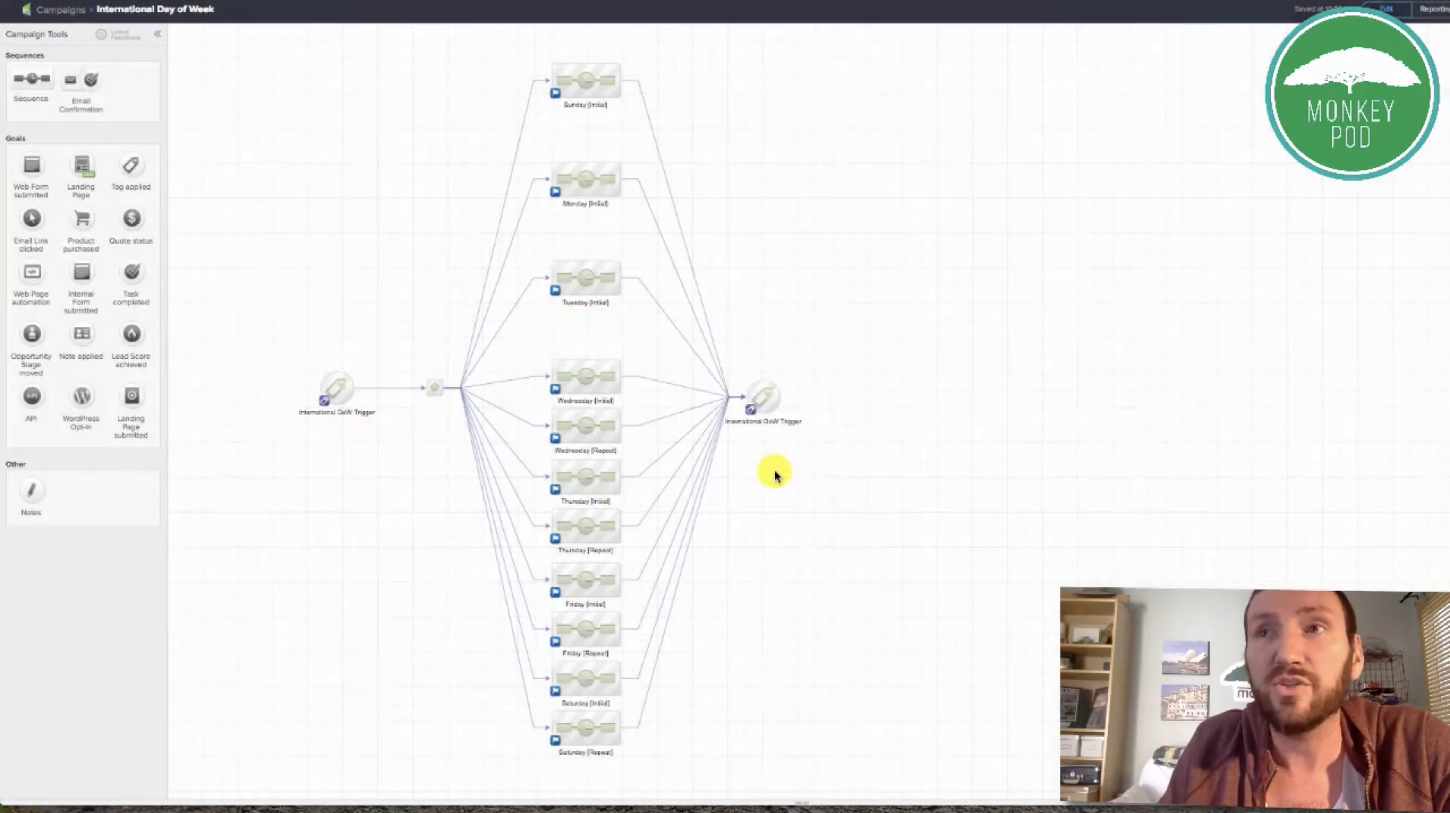
pyautogui.click(551, 412)
pyautogui.click(870, 519)
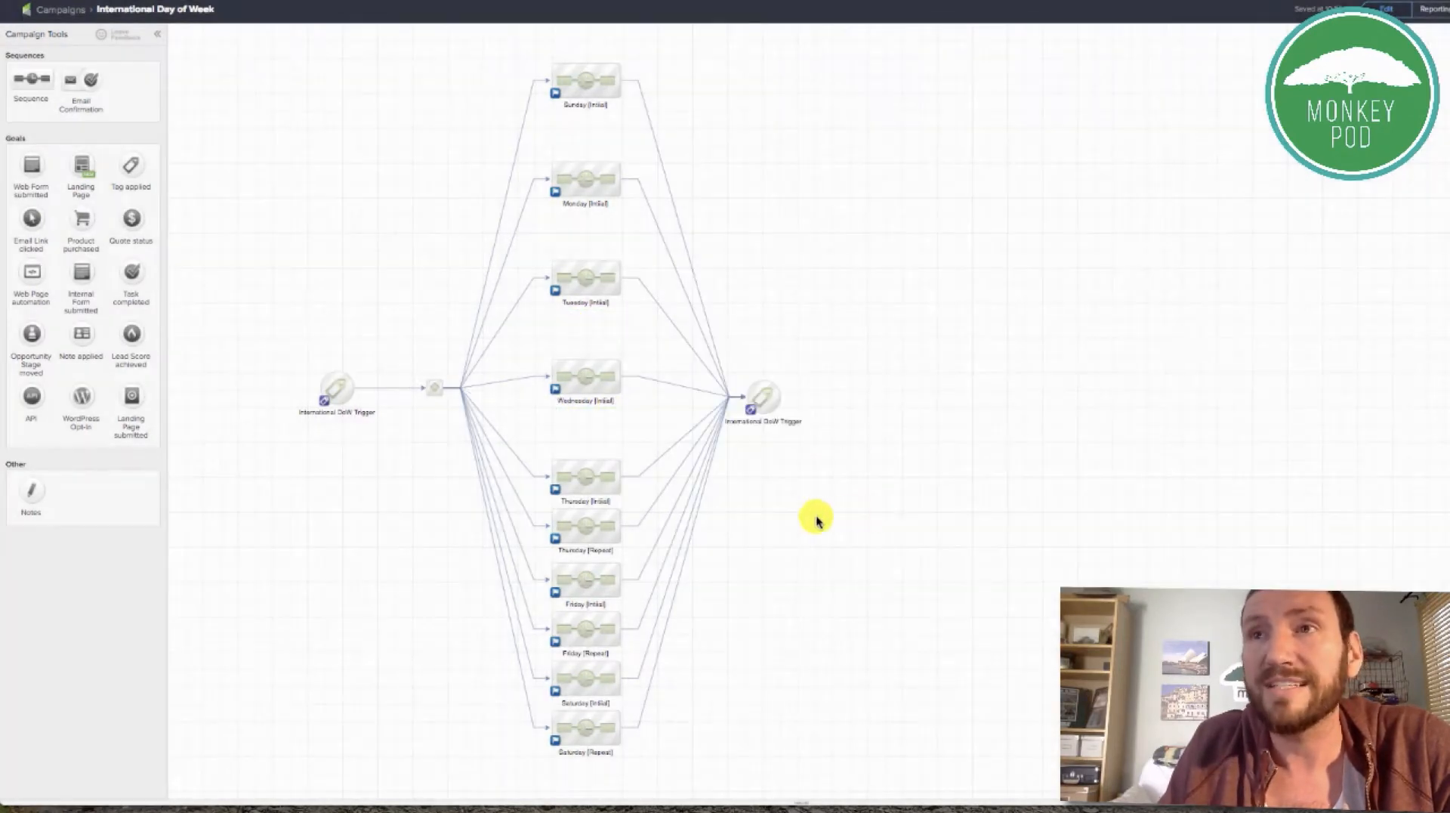
pyautogui.click(552, 511)
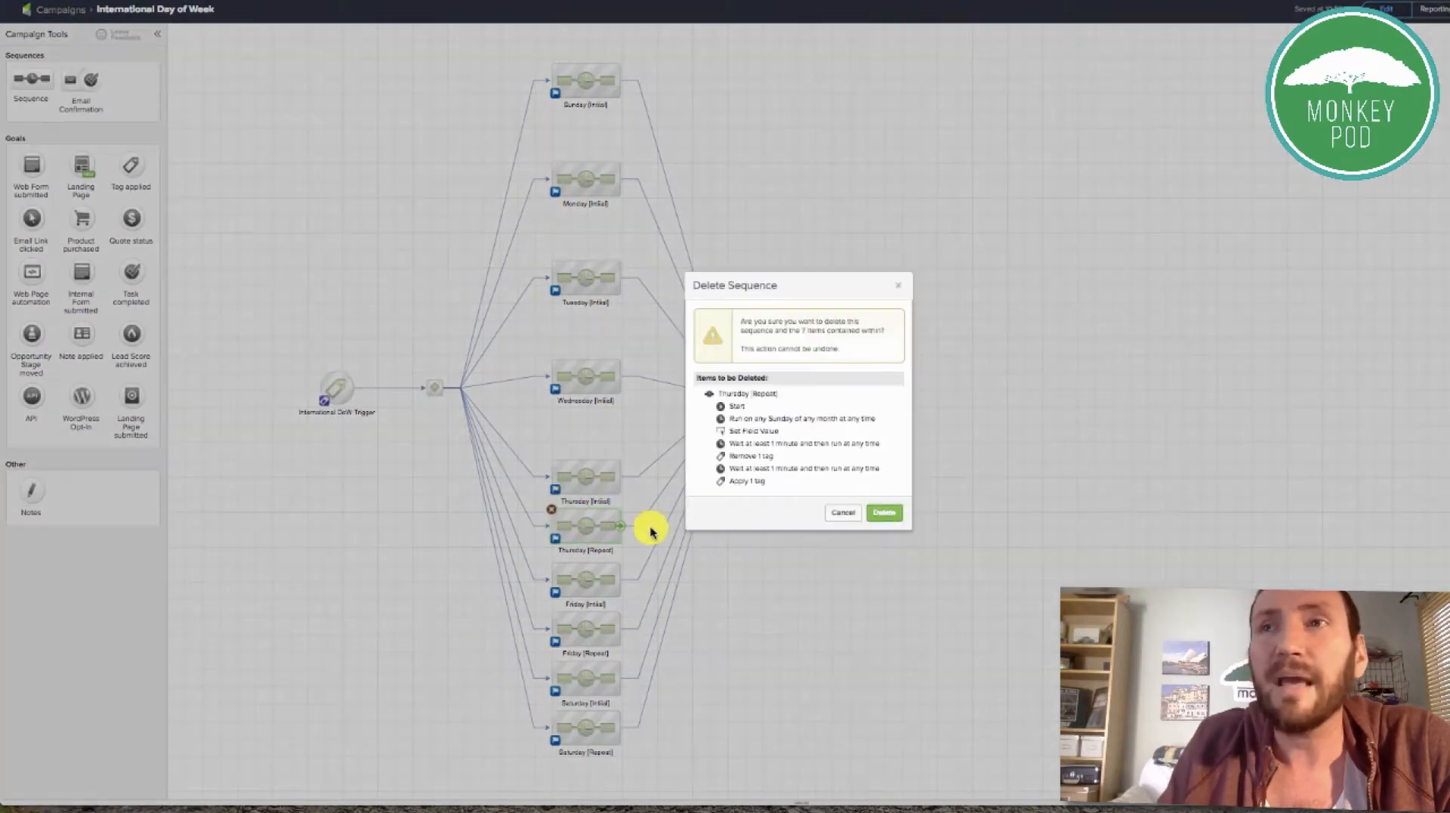
pyautogui.click(882, 515)
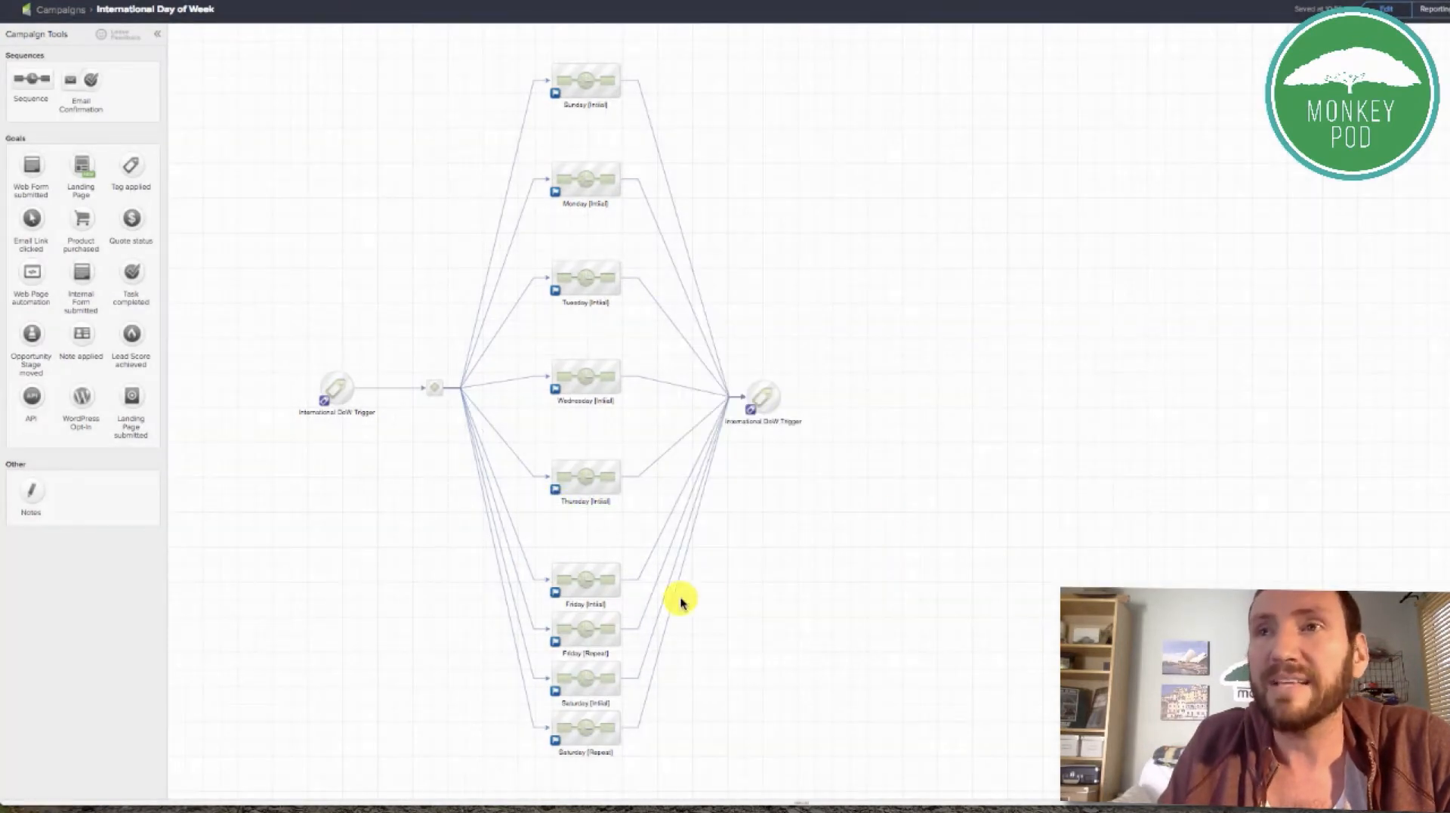
pyautogui.click(556, 617)
pyautogui.click(881, 512)
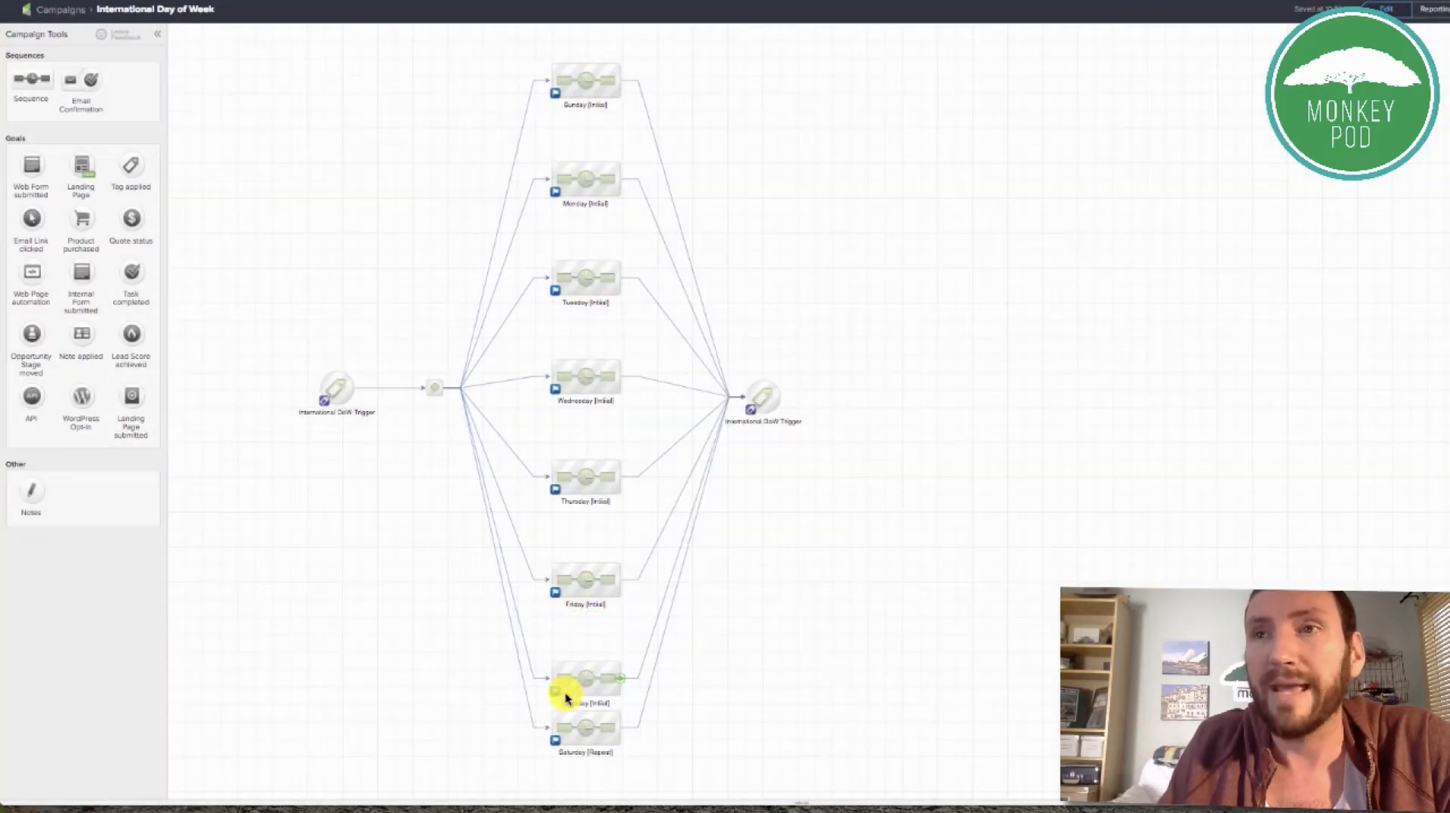
pyautogui.click(551, 711)
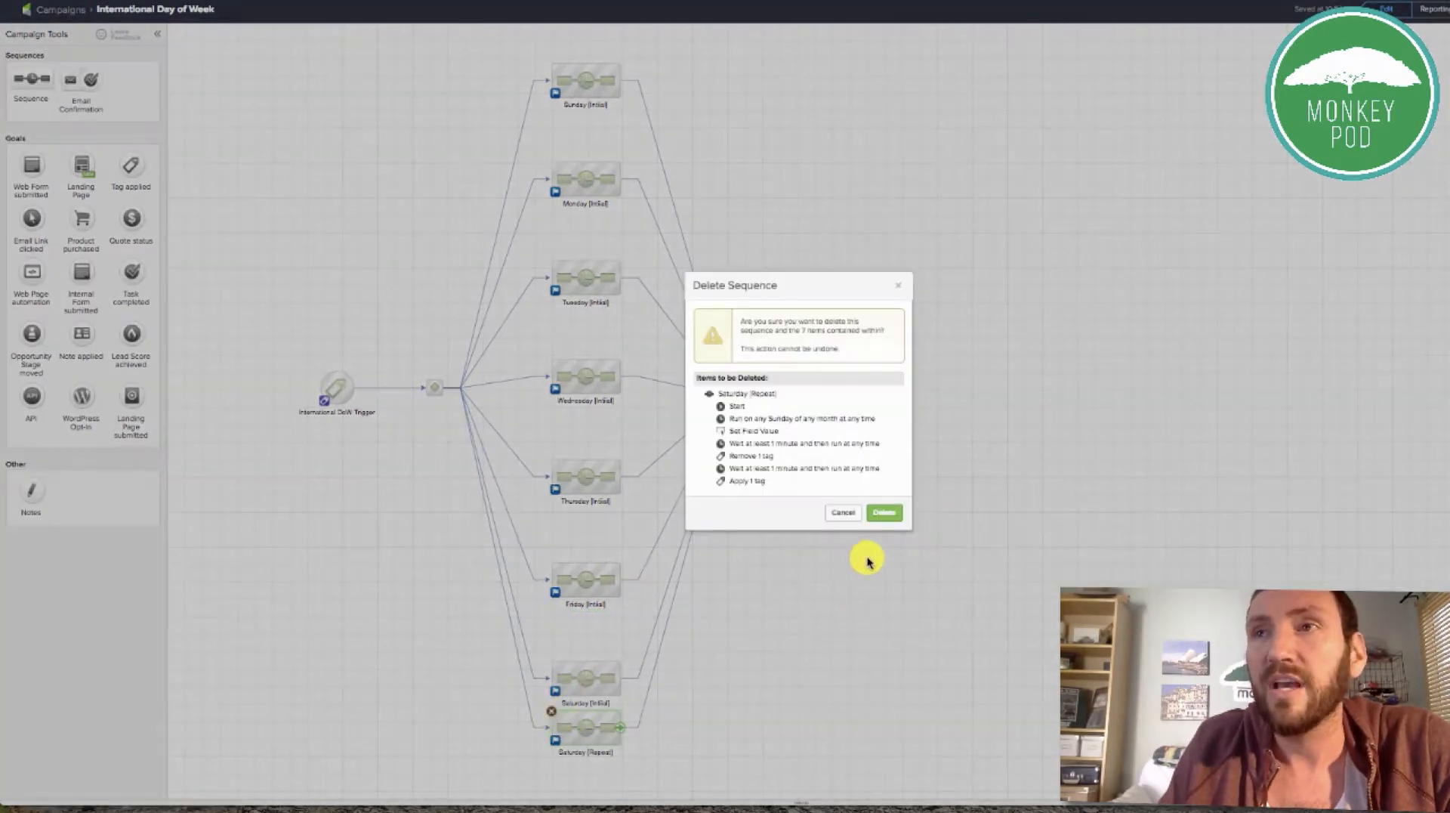
pyautogui.click(883, 513)
# Move the [Initial] sequences closer together into a compact column between the two goals, in order from Sunday to Saturday.
pyautogui.moveTo(560, 679)
pyautogui.mouseDown()
pyautogui.moveTo(574, 624)
pyautogui.moveTo(573, 657)
pyautogui.mouseUp()
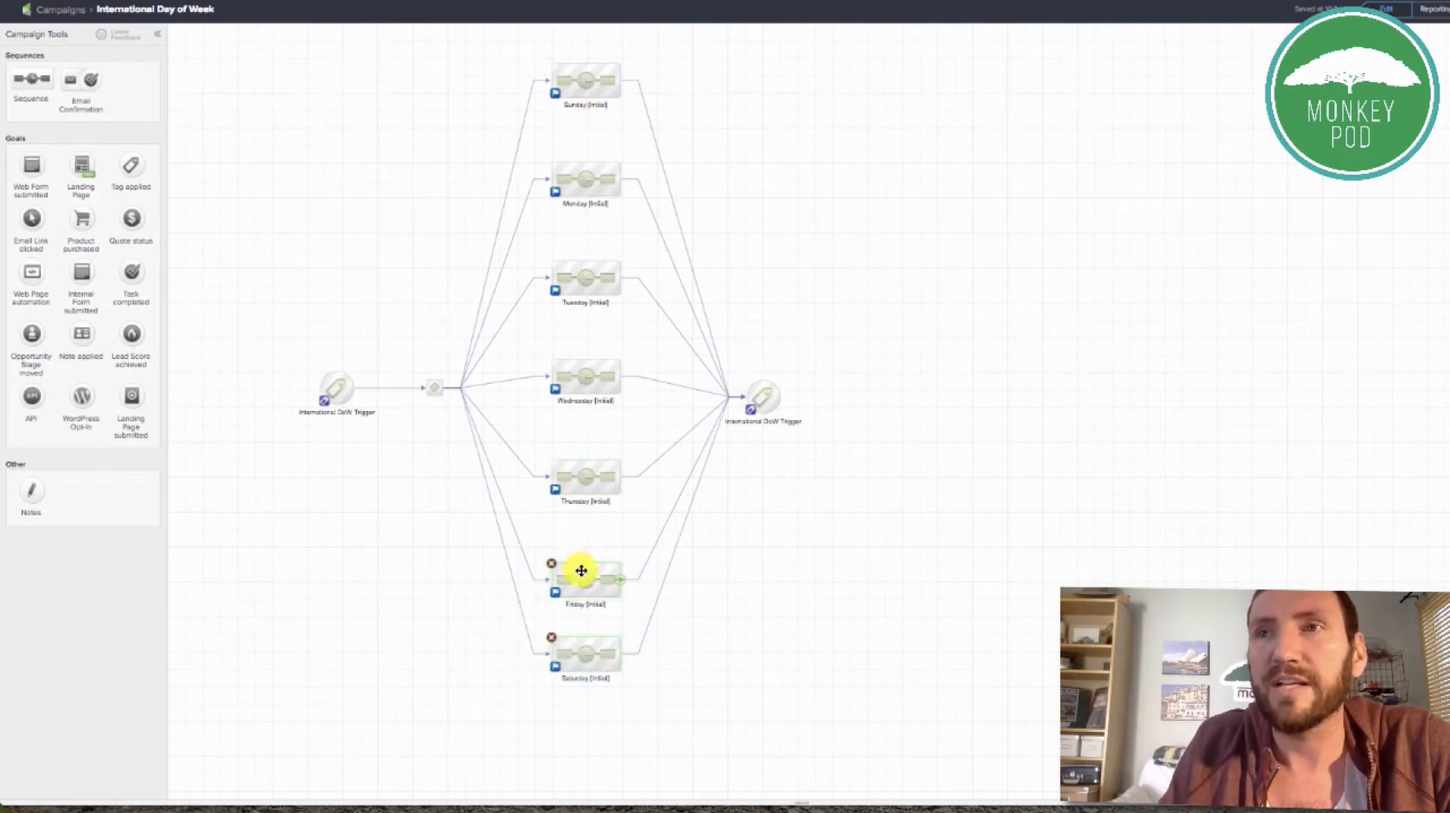
pyautogui.moveTo(579, 571); pyautogui.dragTo(580, 519)
pyautogui.moveTo(586, 652); pyautogui.dragTo(586, 579)
pyautogui.moveTo(595, 378); pyautogui.dragTo(594, 428)
pyautogui.moveTo(589, 285); pyautogui.dragTo(589, 377)
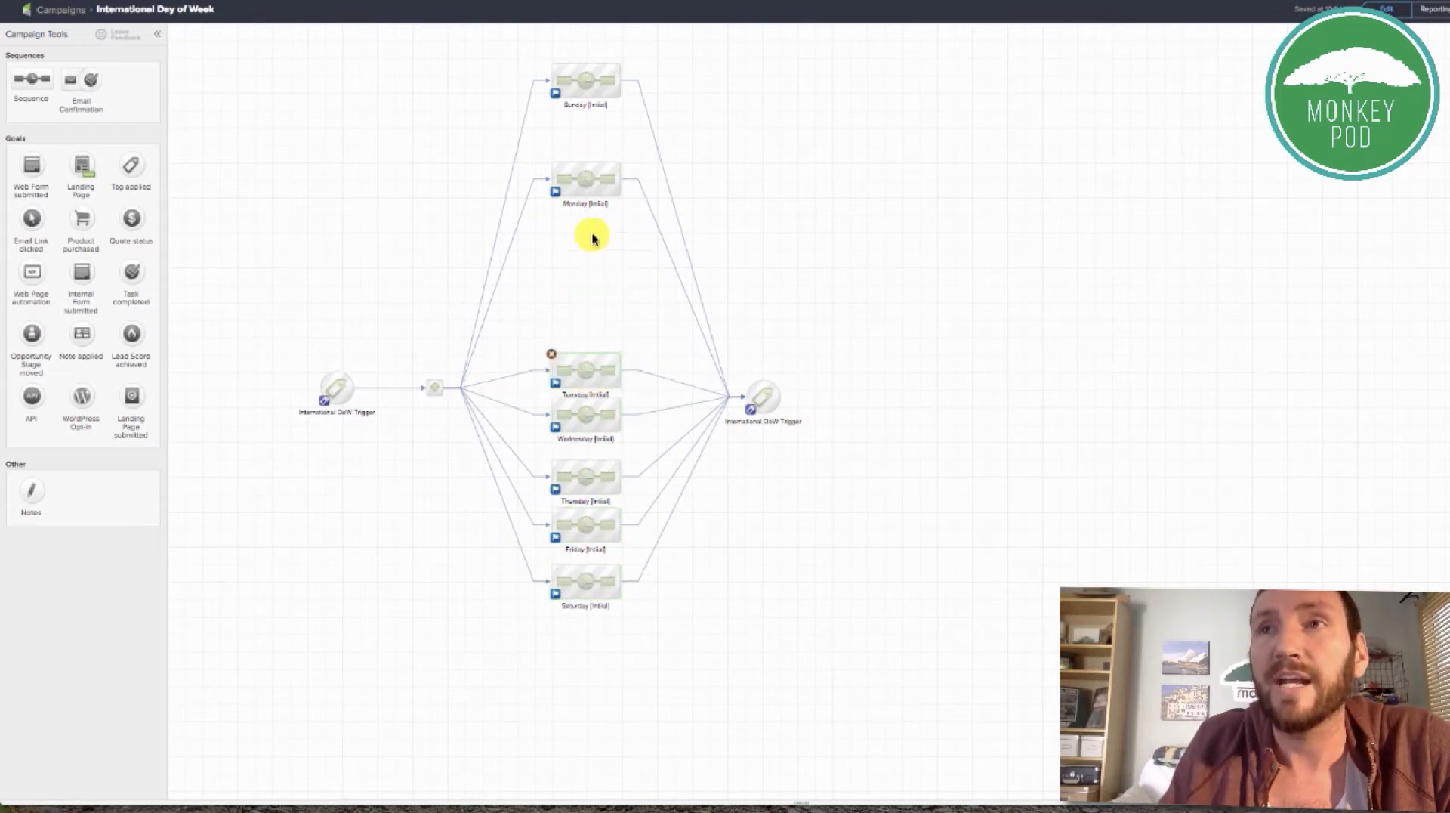
pyautogui.moveTo(587, 194); pyautogui.dragTo(586, 324)
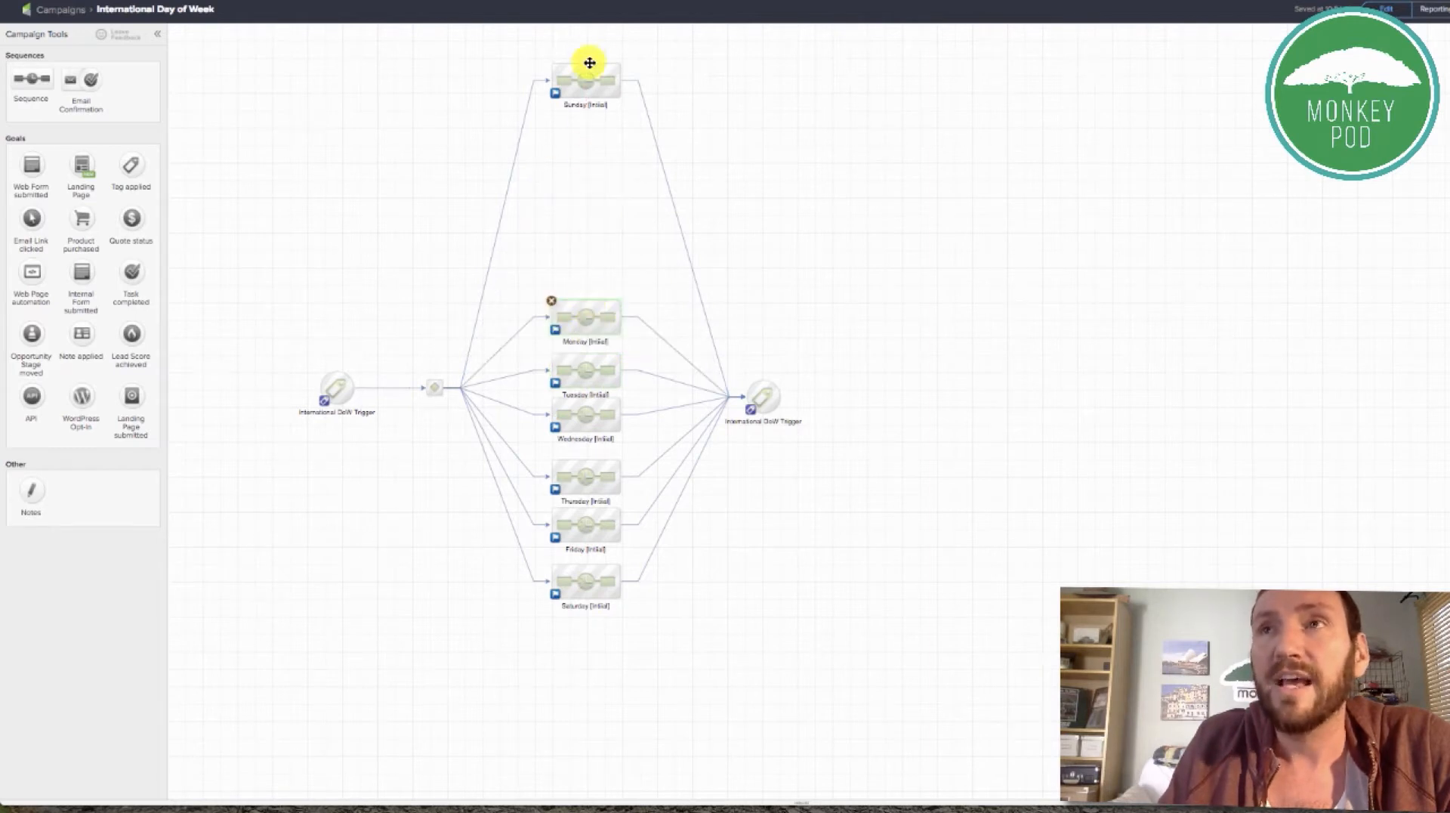
pyautogui.moveTo(586, 68); pyautogui.dragTo(589, 256)
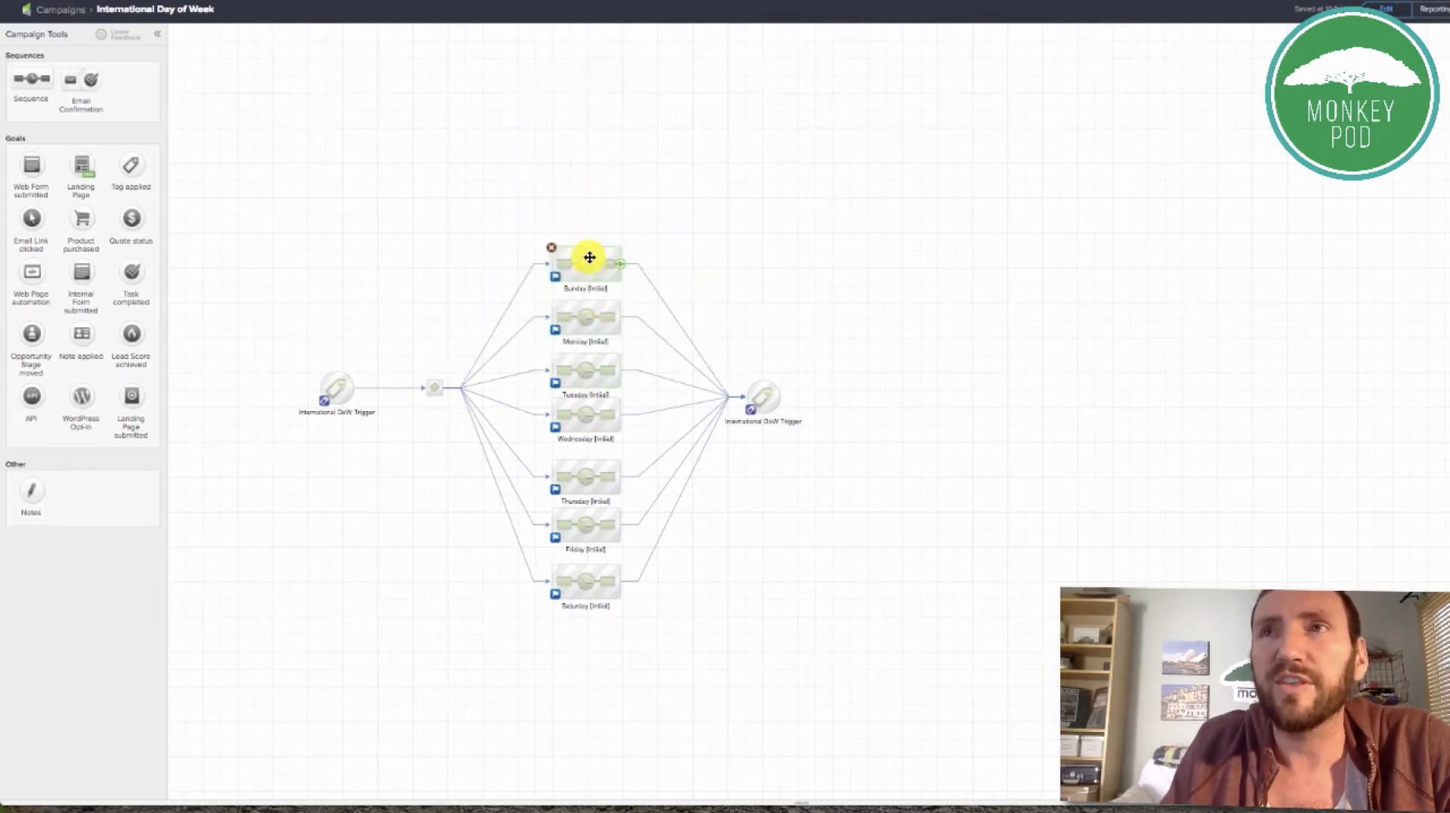
# Set the last delay timer in the Monday [Initial] sequence to no delay and run at 12:00 AM, save it and return to the campaign overview.
pyautogui.doubleClick(592, 311)
pyautogui.doubleClick(631, 76)
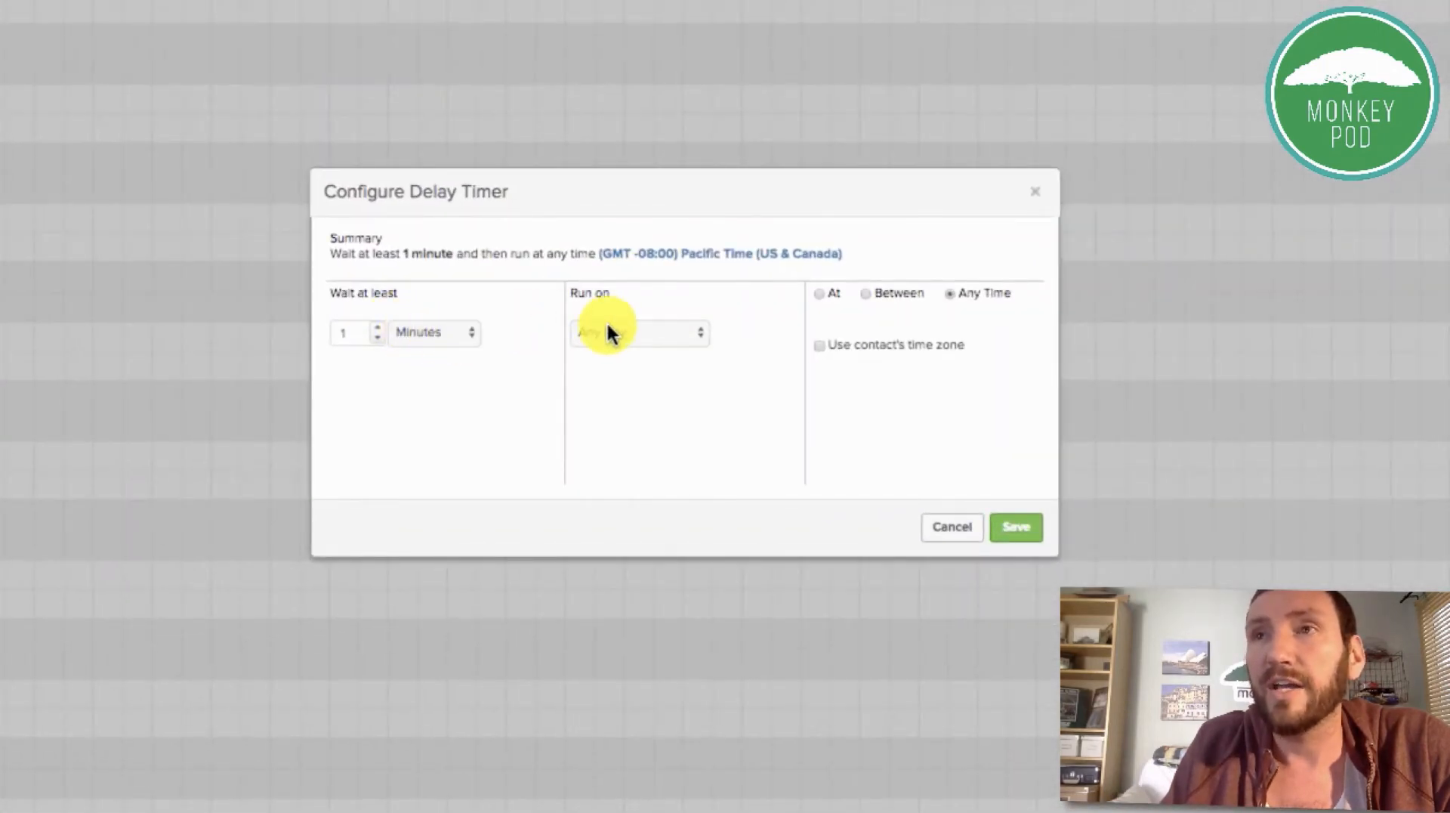
pyautogui.click(477, 332)
pyautogui.click(447, 419)
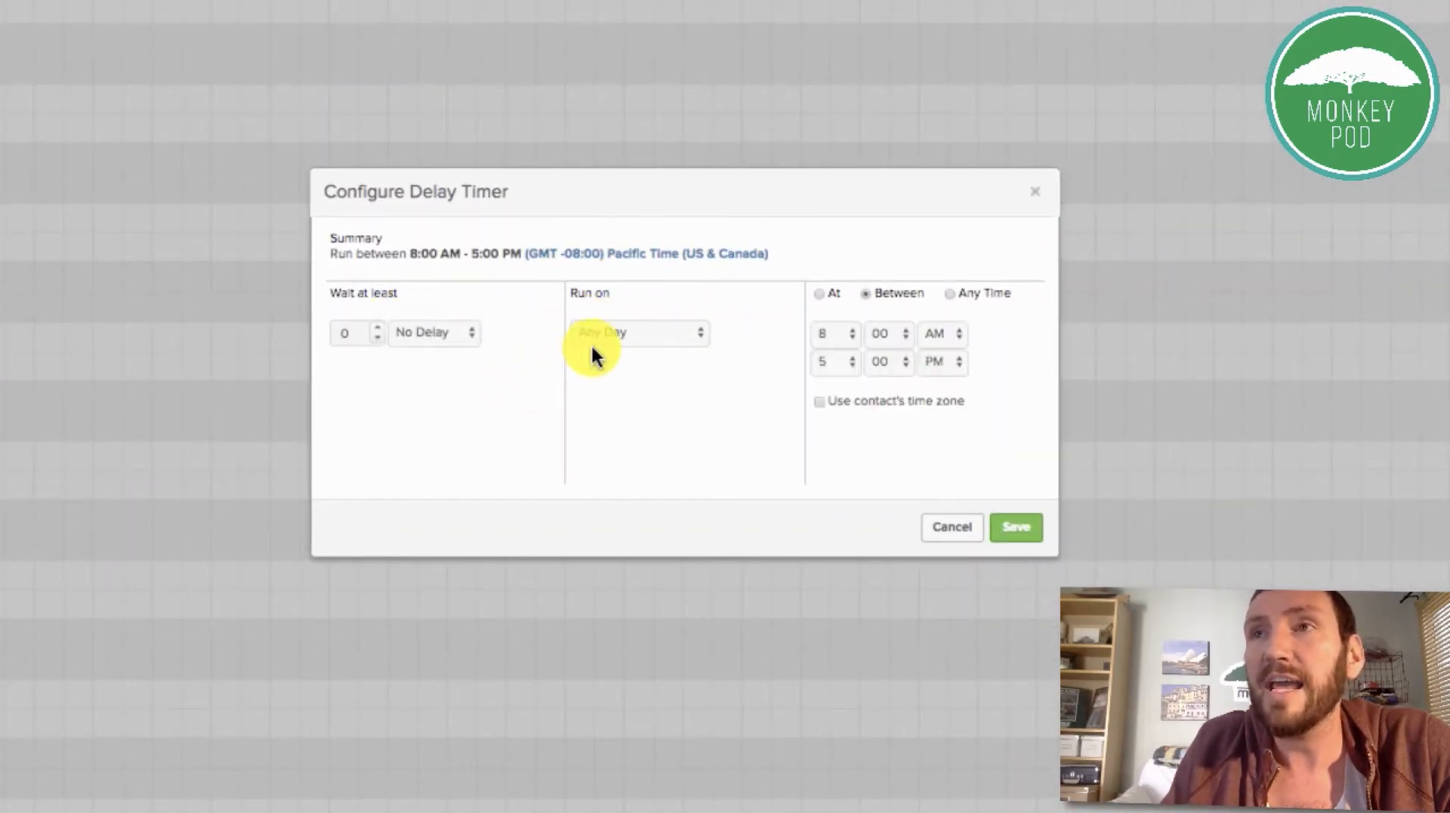
pyautogui.click(592, 342)
pyautogui.click(632, 329)
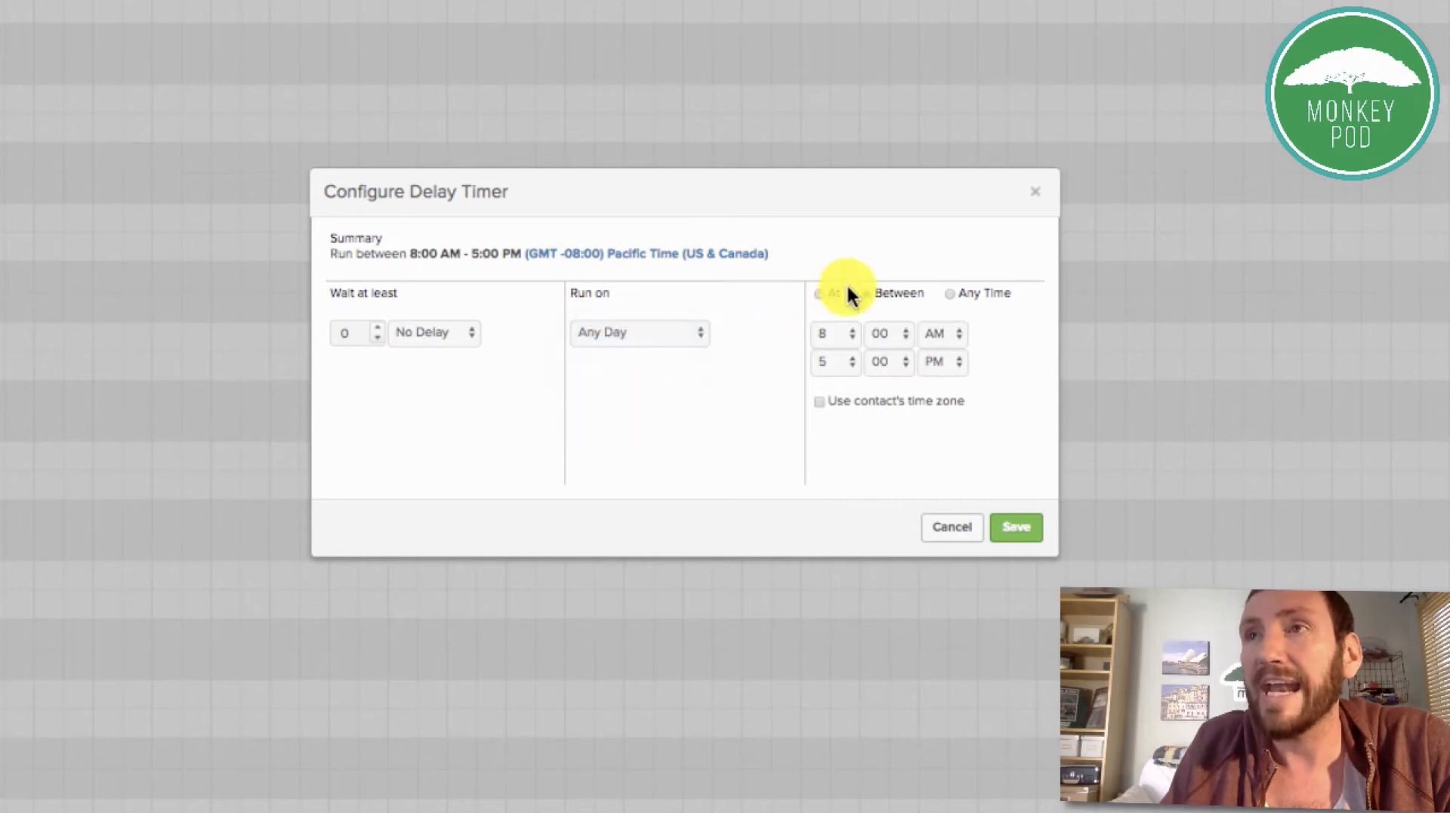
pyautogui.click(823, 295)
pyautogui.click(849, 336)
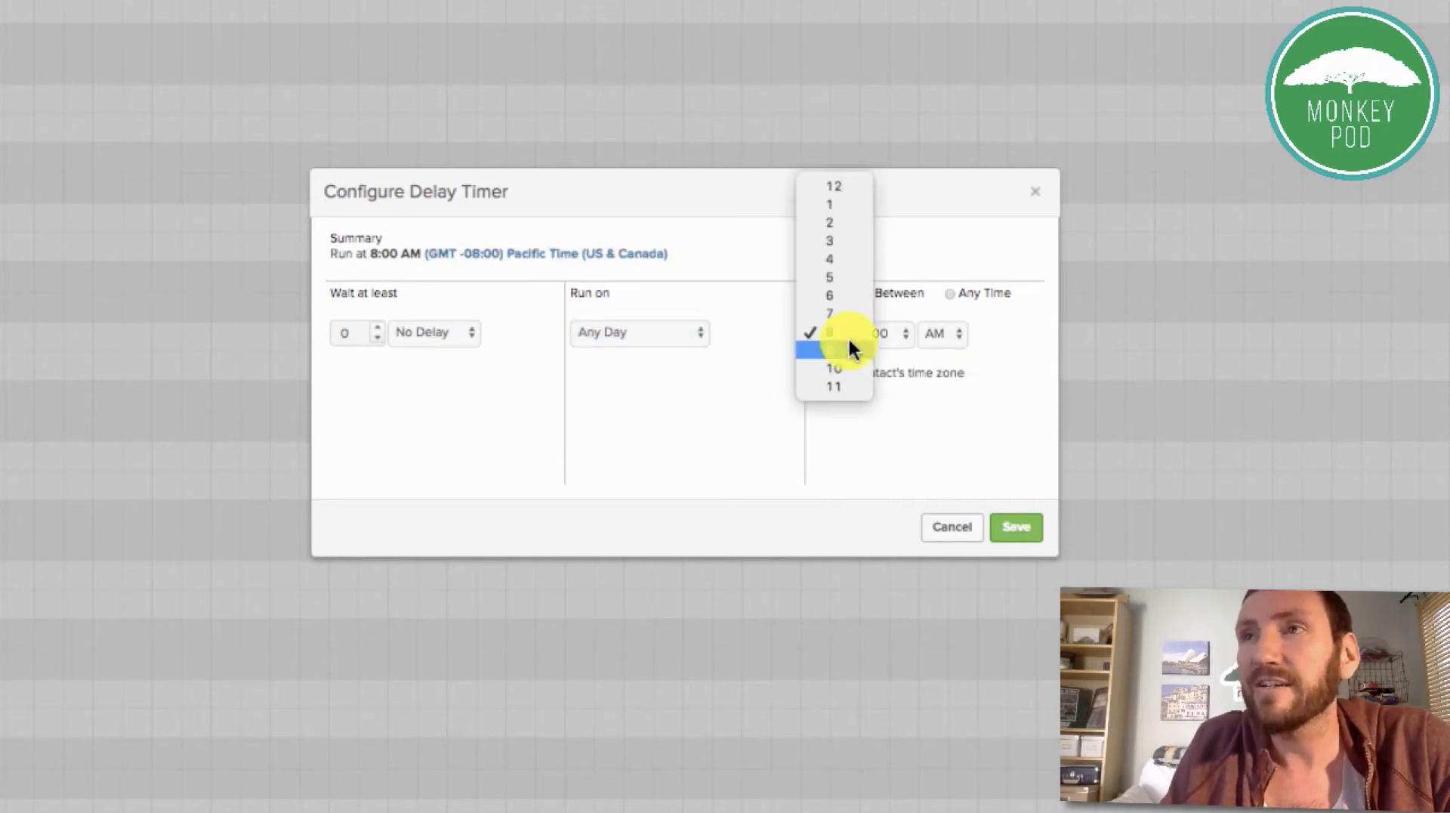
pyautogui.click(851, 188)
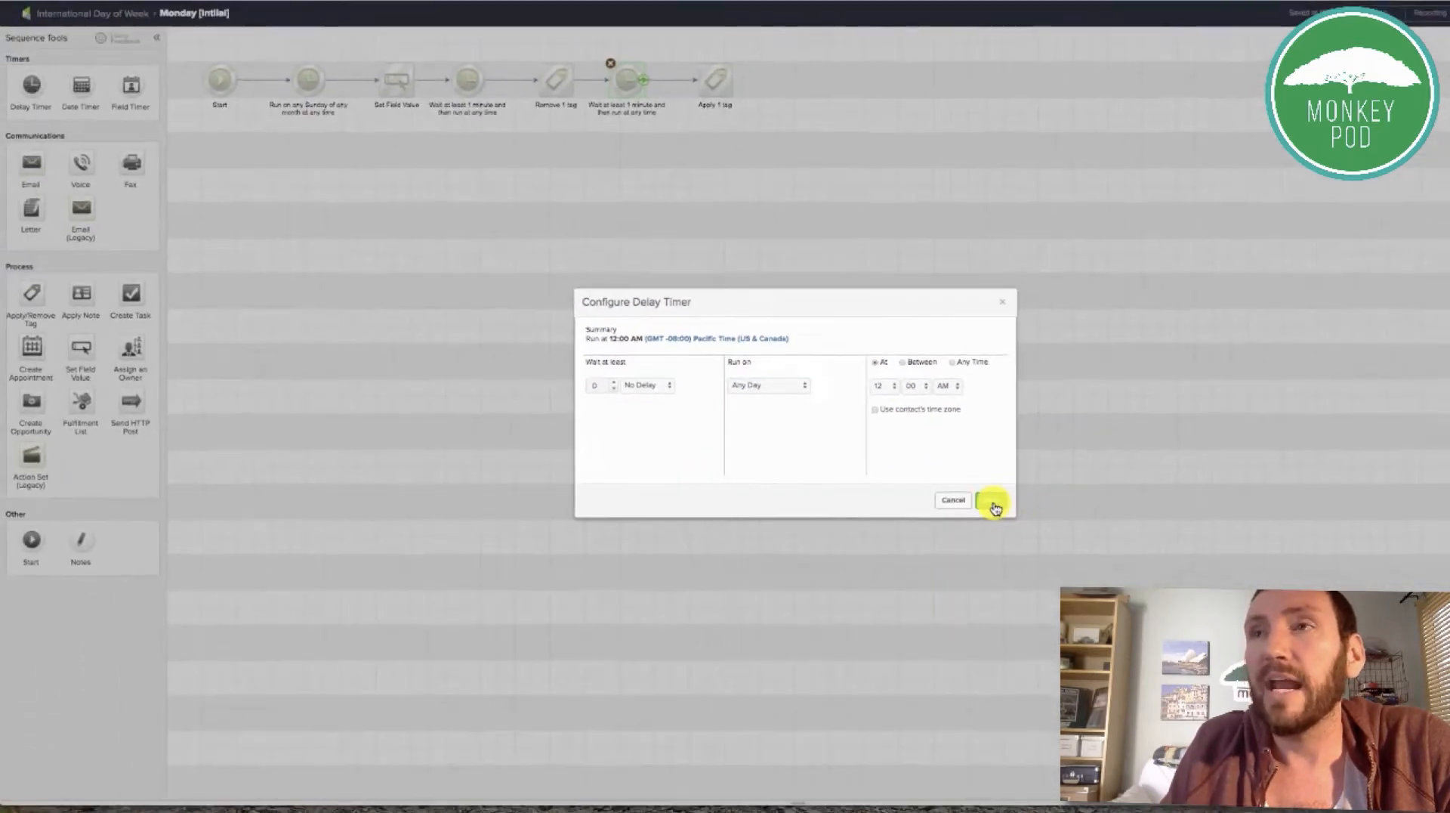
pyautogui.click(992, 503)
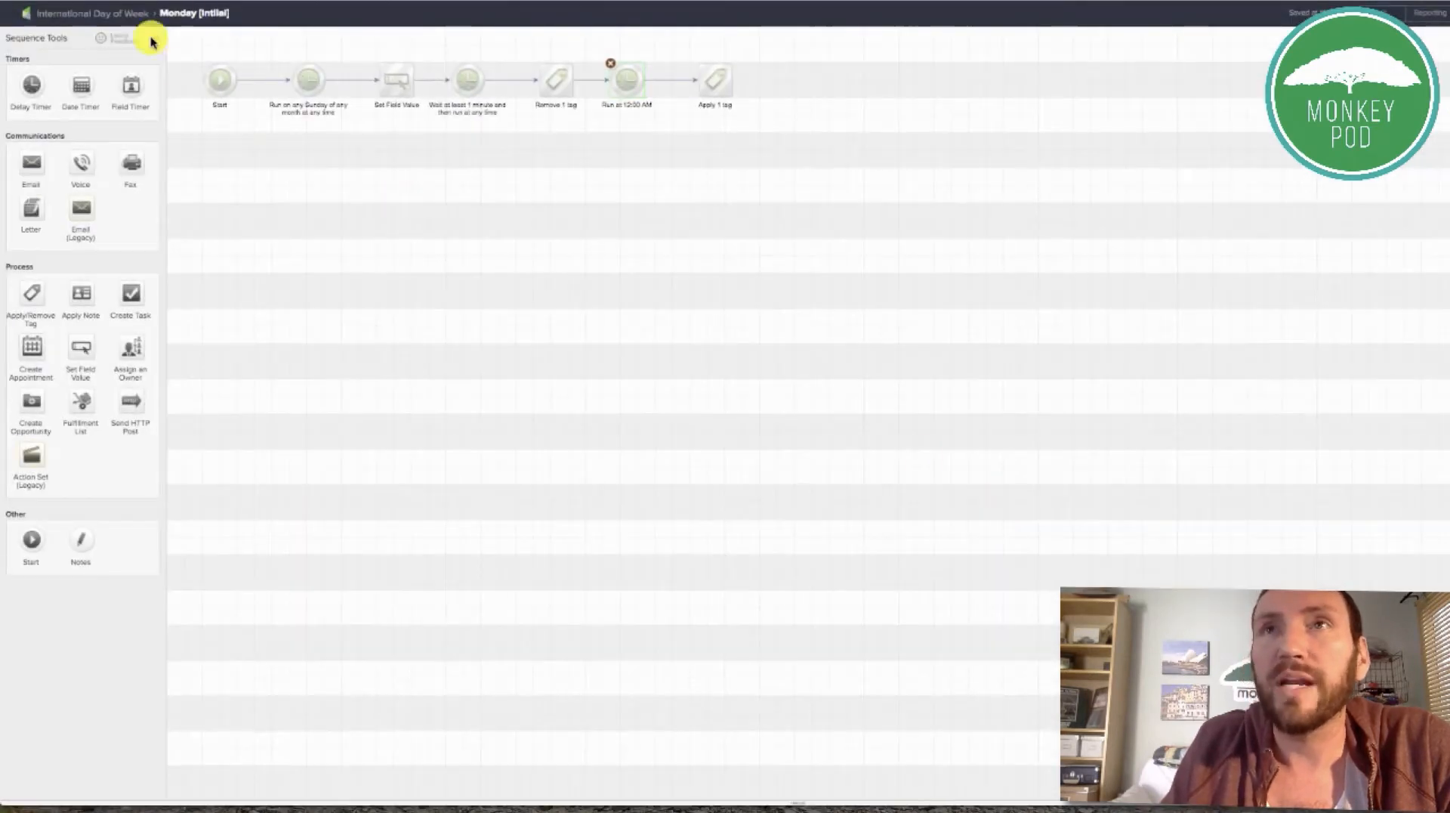
pyautogui.click(143, 14)
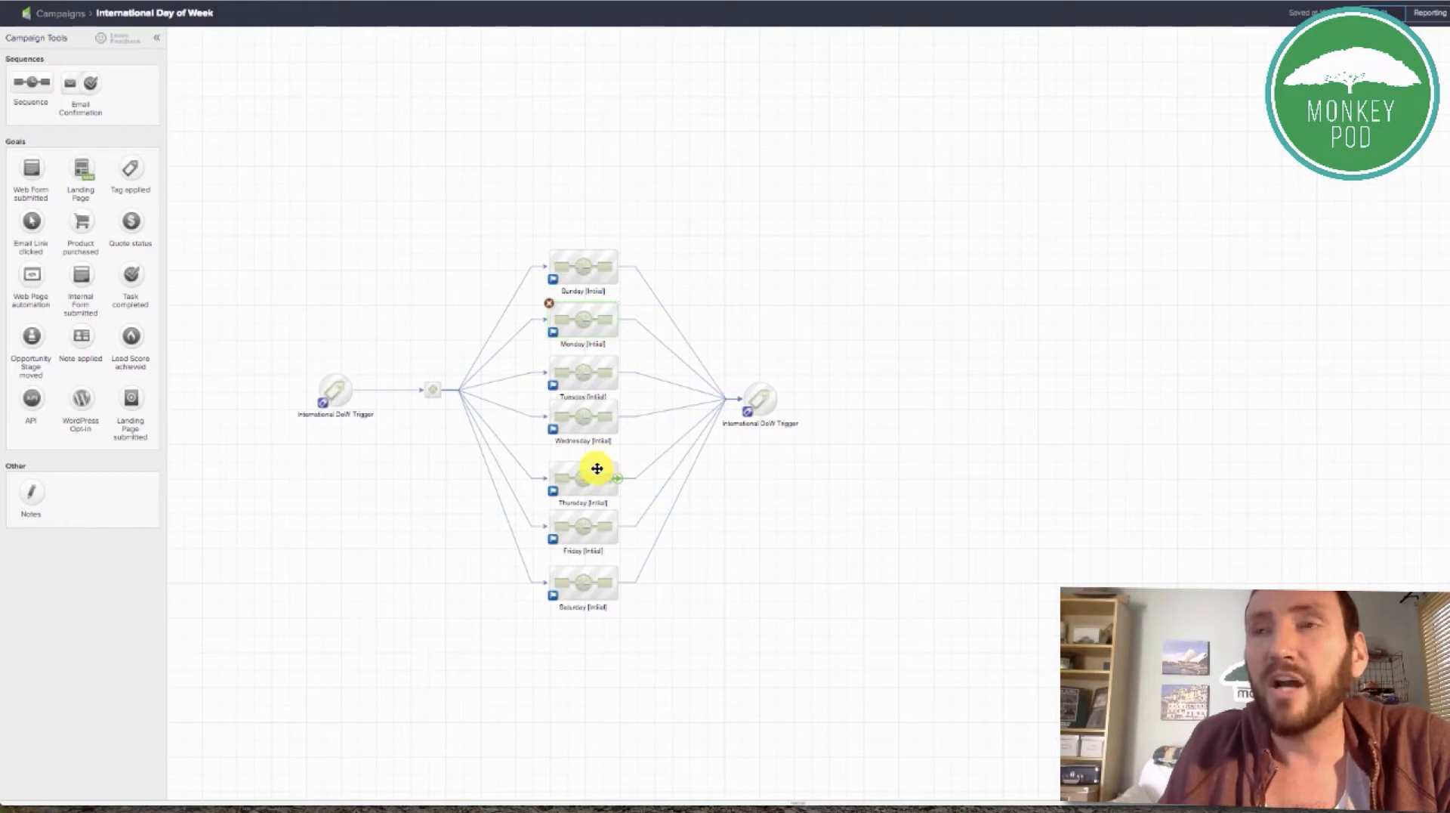
# In the Sunday [Initial] sequence, delete the first apply-tag step, link the Sunday timer to Set Field Value and close the gap.
pyautogui.doubleClick(581, 265)
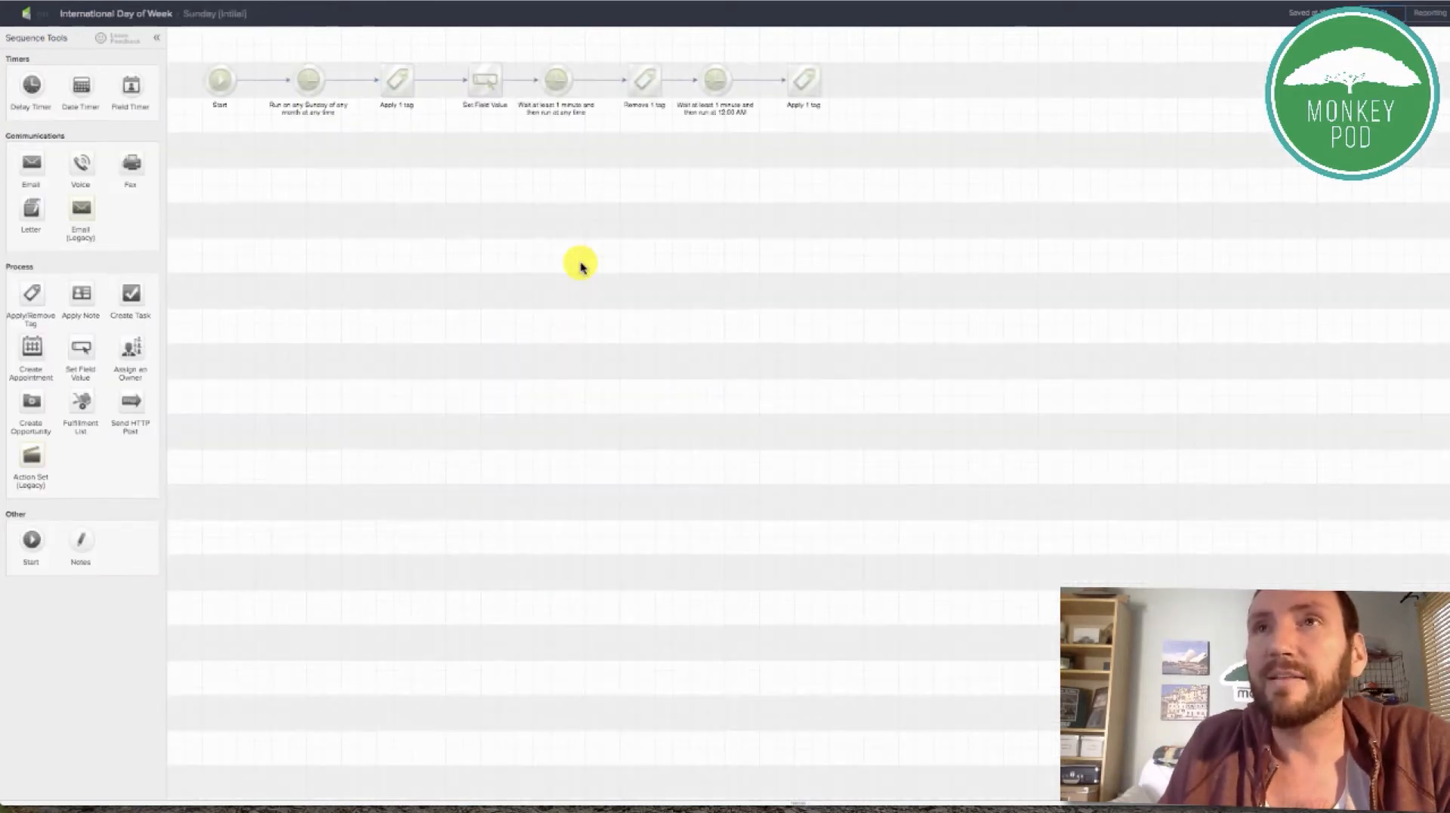
pyautogui.click(380, 63)
pyautogui.click(944, 84)
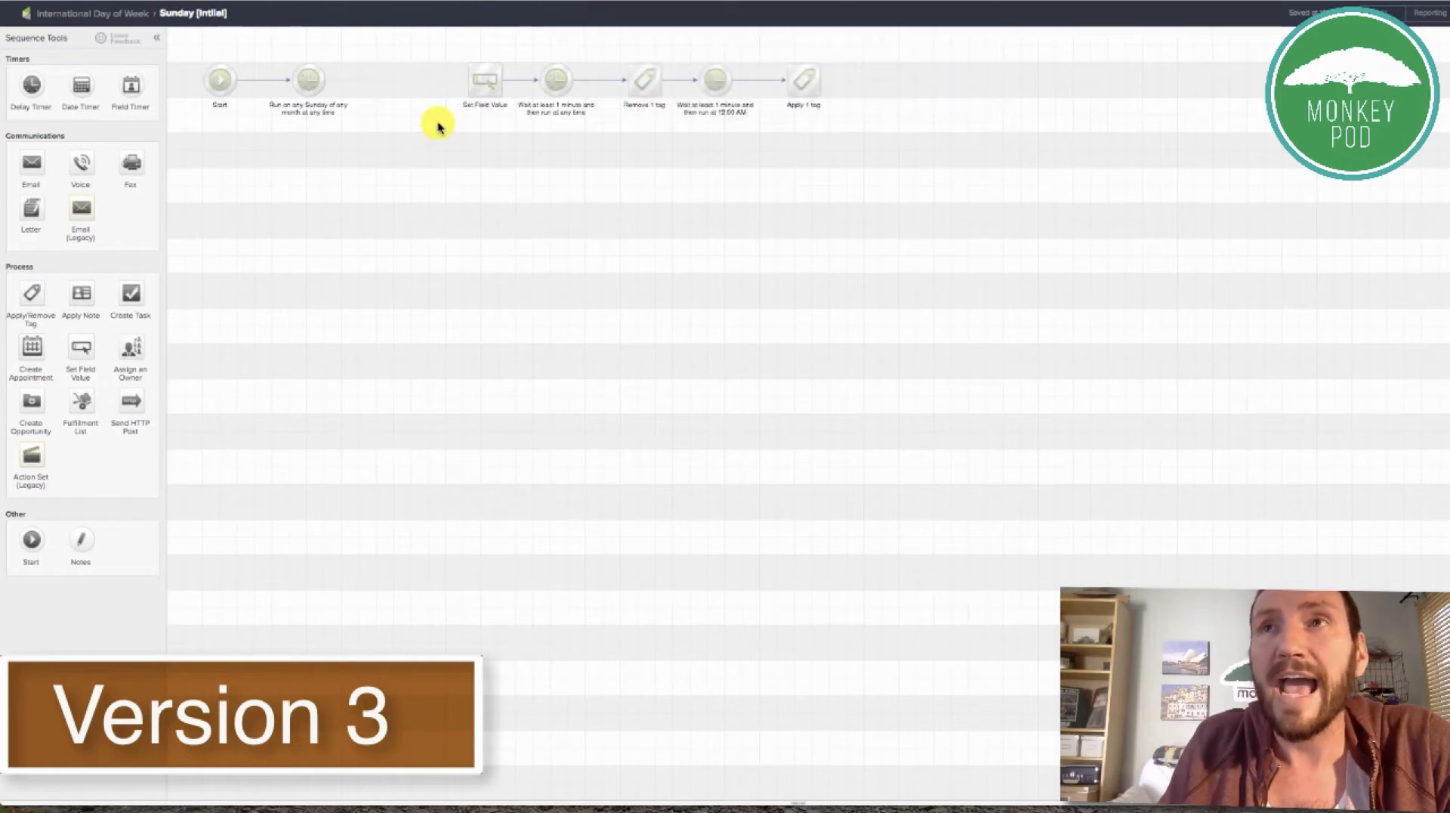
pyautogui.moveTo(325, 86); pyautogui.dragTo(484, 81)
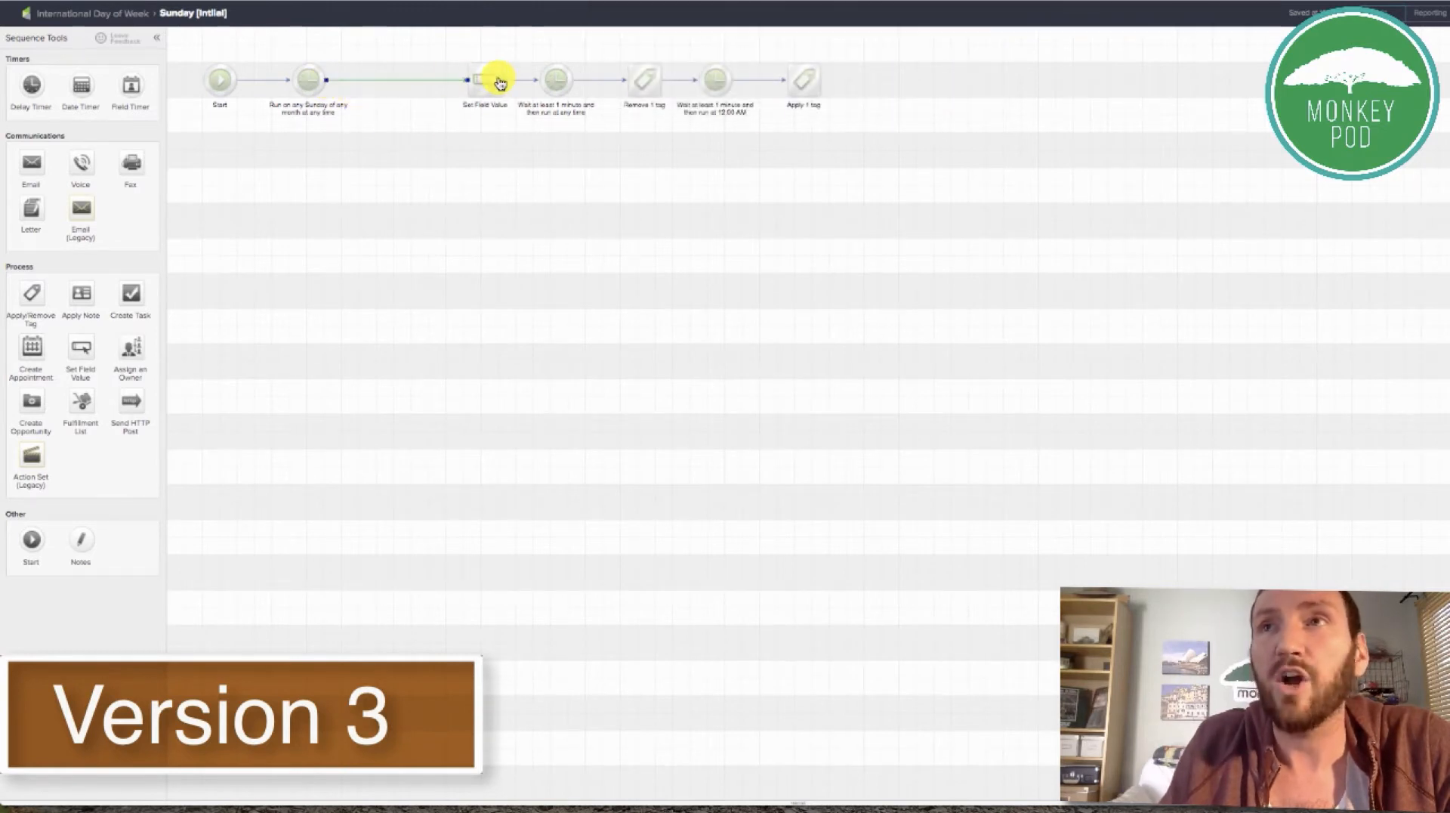
pyautogui.moveTo(421, 26); pyautogui.dragTo(618, 178)
pyautogui.moveTo(550, 88); pyautogui.dragTo(484, 91)
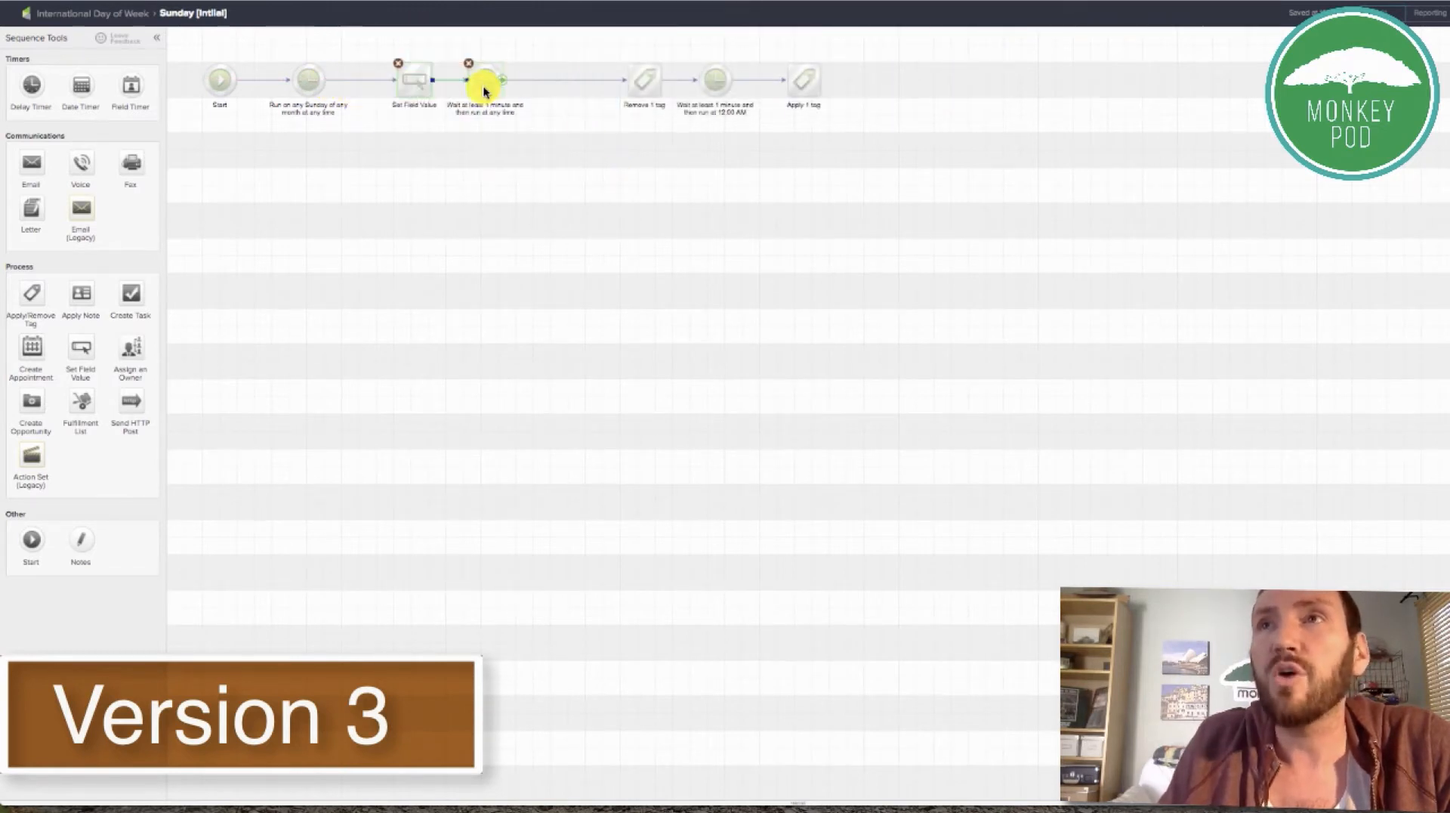
pyautogui.click(520, 102)
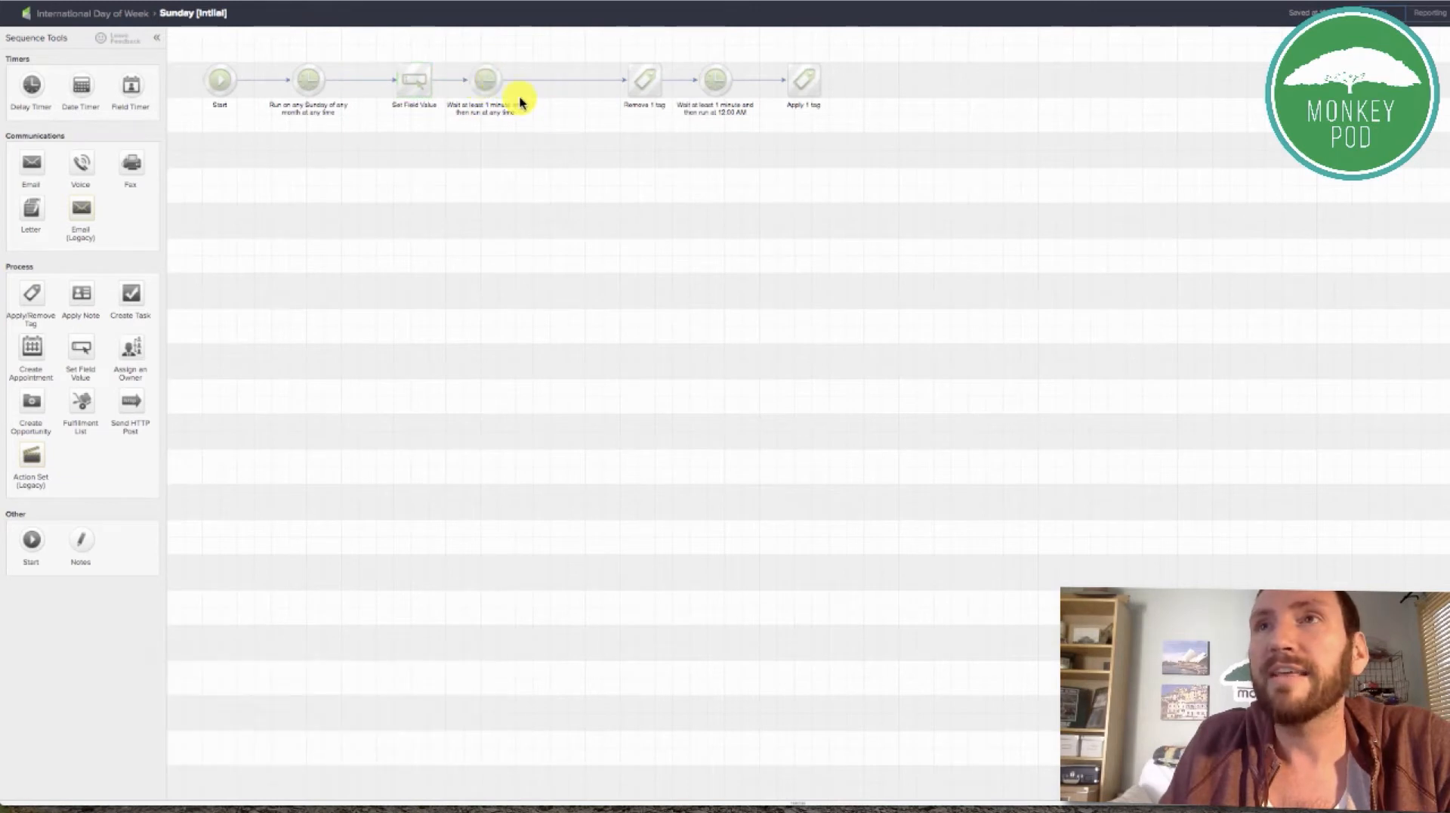
# Replace the 1-minute timer with a direct link from Set Field Value to the remove-tag step, close the gap and return to the campaign overview.
pyautogui.click(470, 67)
pyautogui.click(950, 96)
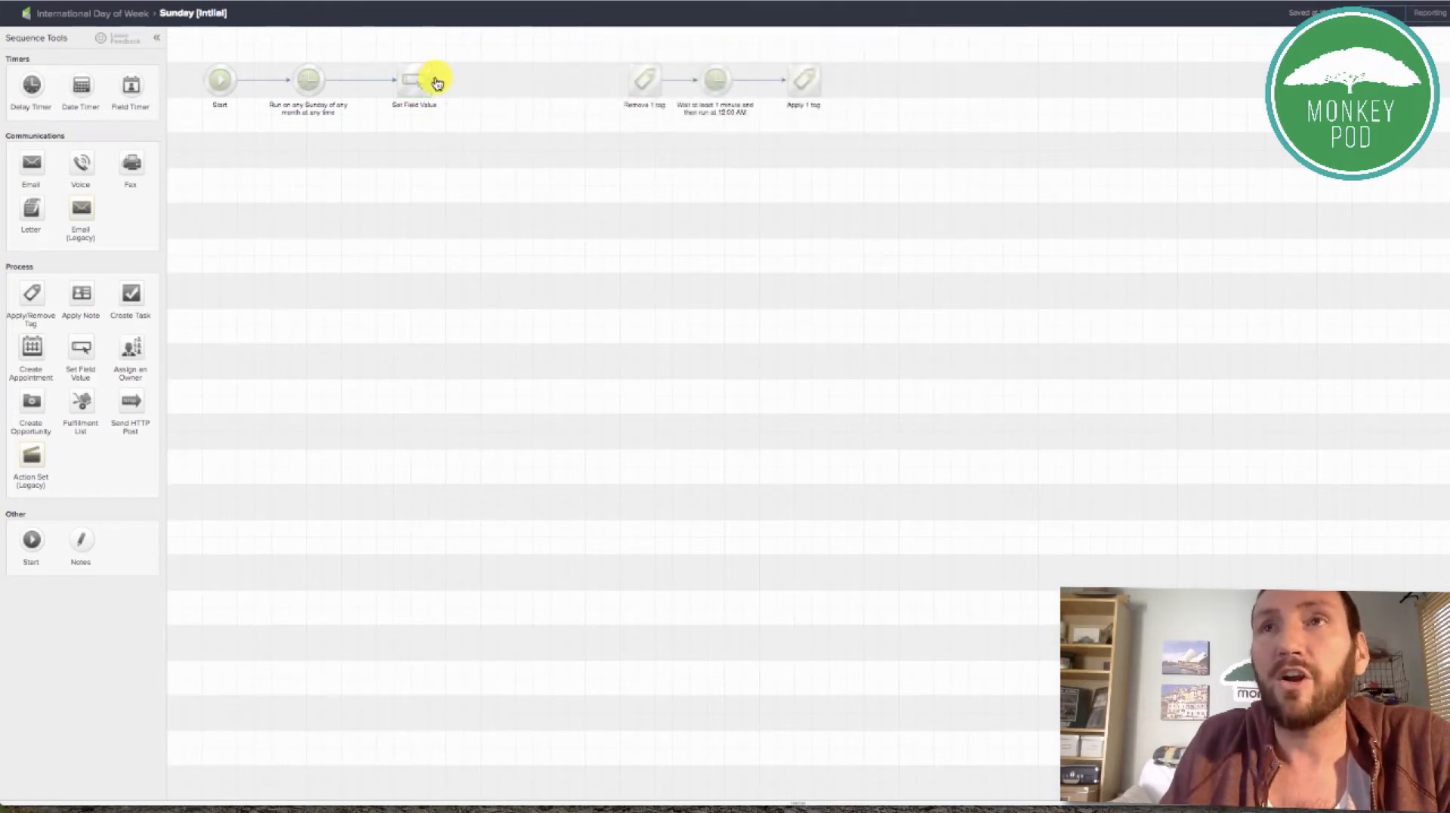
pyautogui.moveTo(606, 51); pyautogui.dragTo(865, 151)
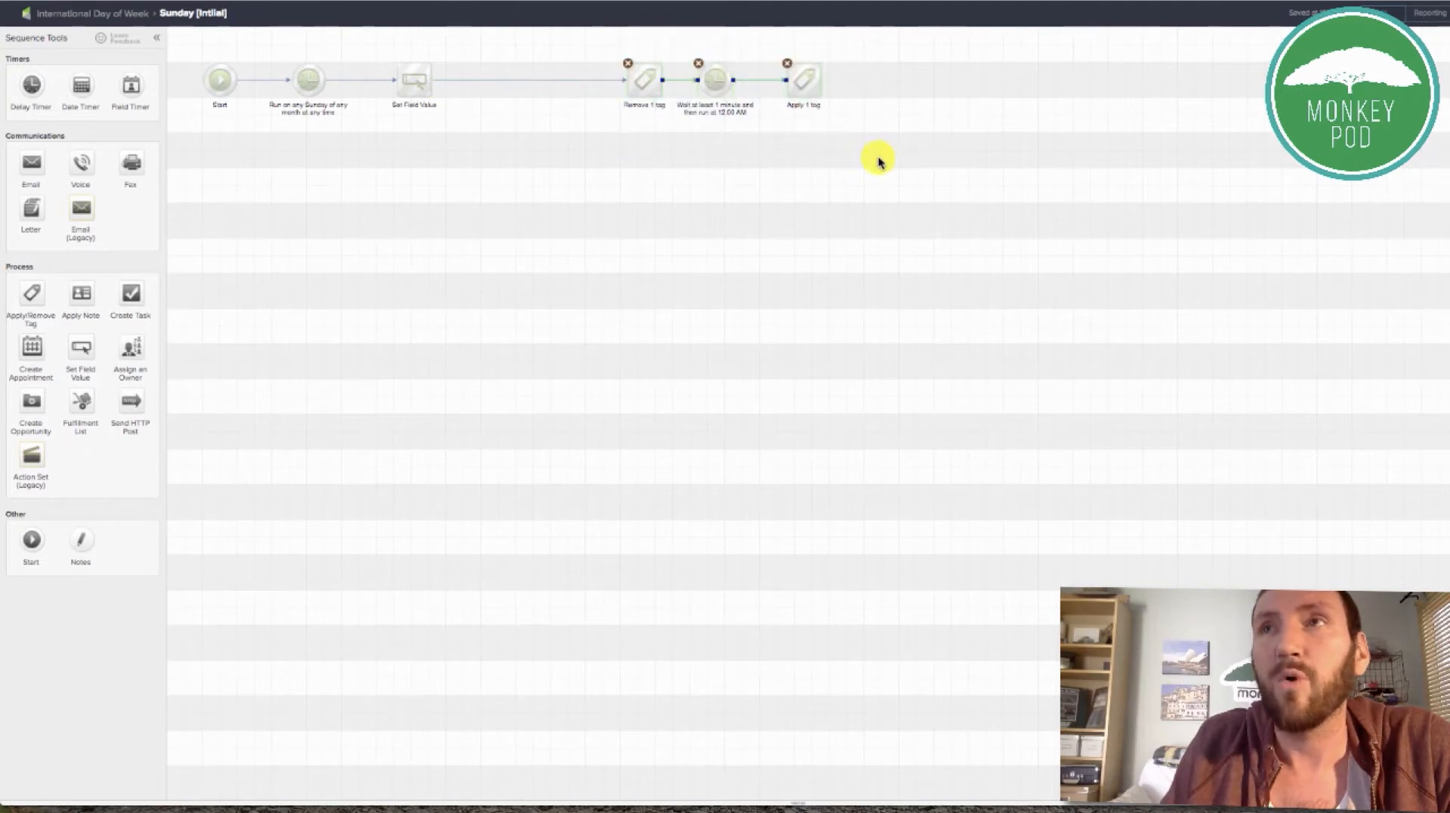
pyautogui.moveTo(709, 73); pyautogui.dragTo(463, 65)
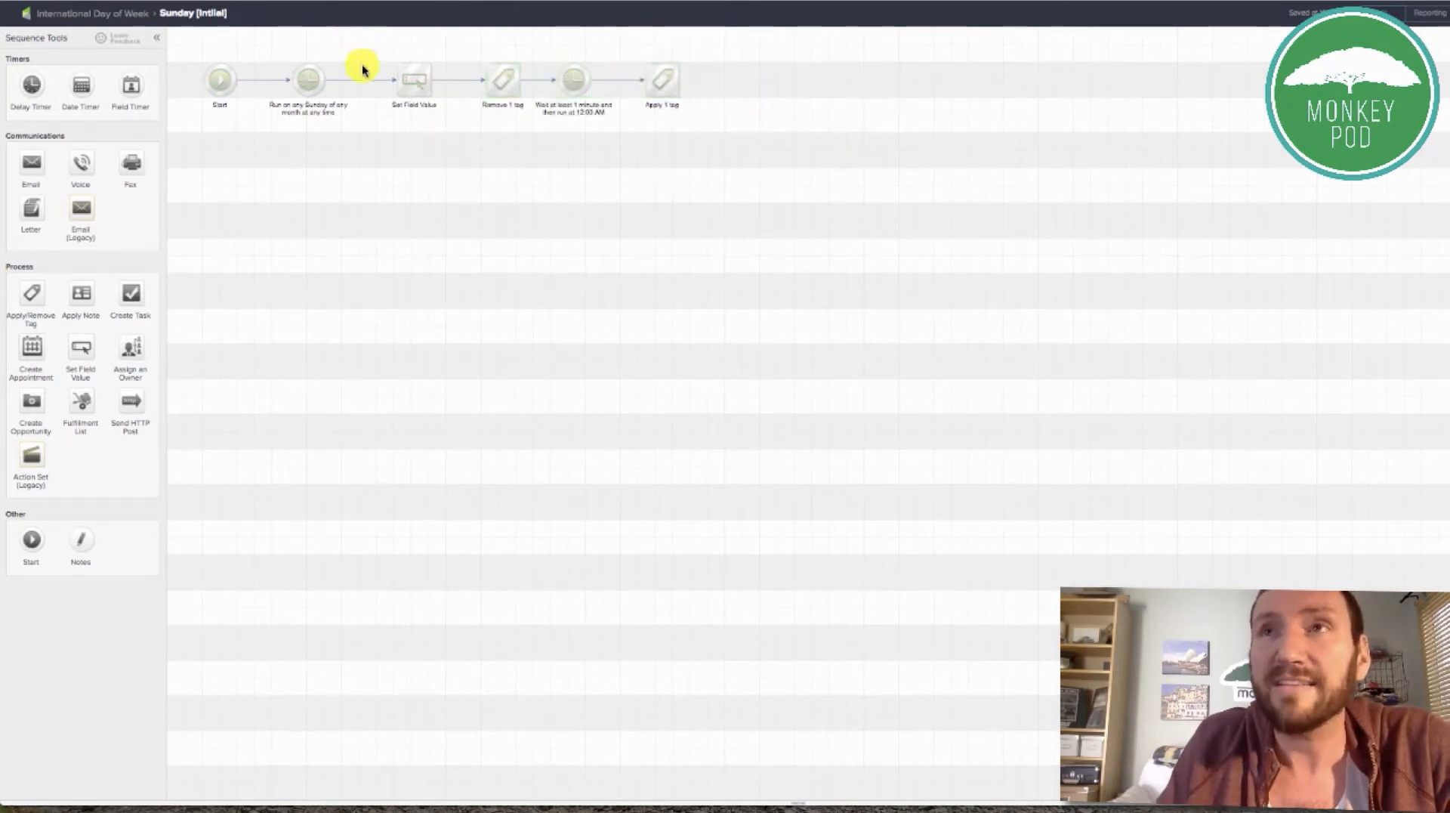
pyautogui.moveTo(361, 54); pyautogui.dragTo(537, 162)
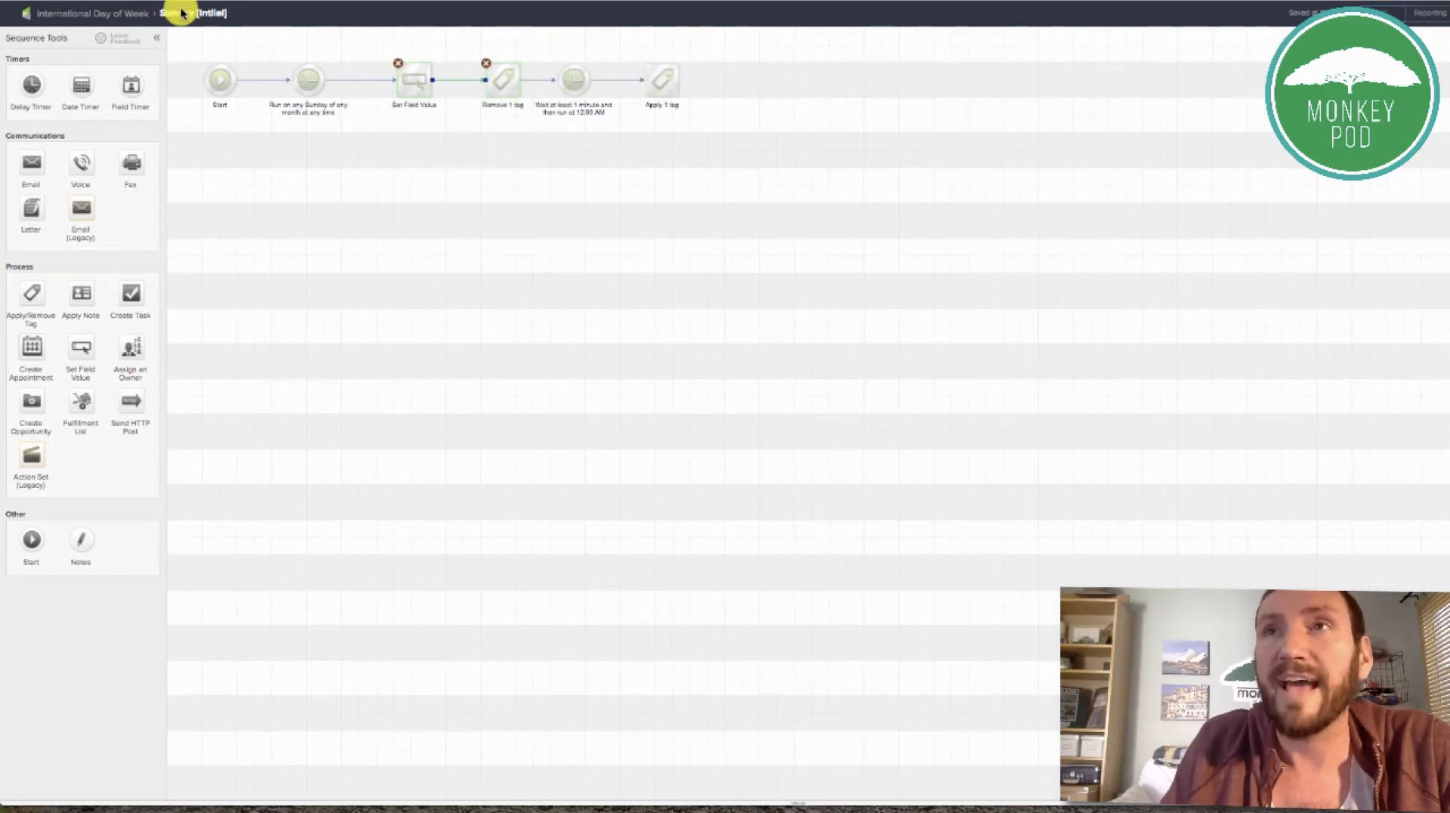
pyautogui.click(123, 12)
# In the Monday [Initial] sequence, delete the 1-minute timer, link Set Field Value to the remove-tag step, close the gap and return to the overview.
pyautogui.doubleClick(578, 324)
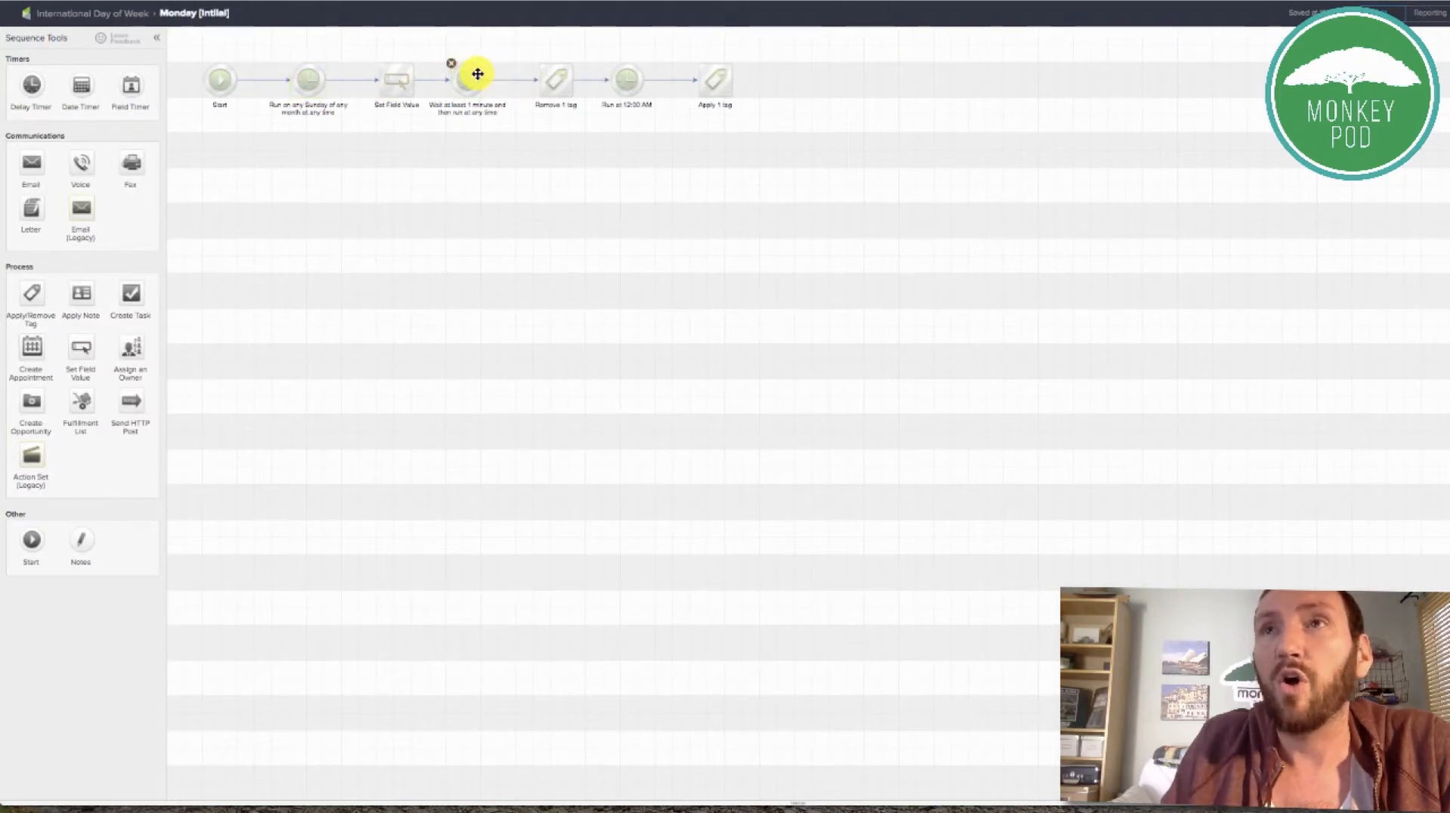
pyautogui.click(452, 68)
pyautogui.click(933, 99)
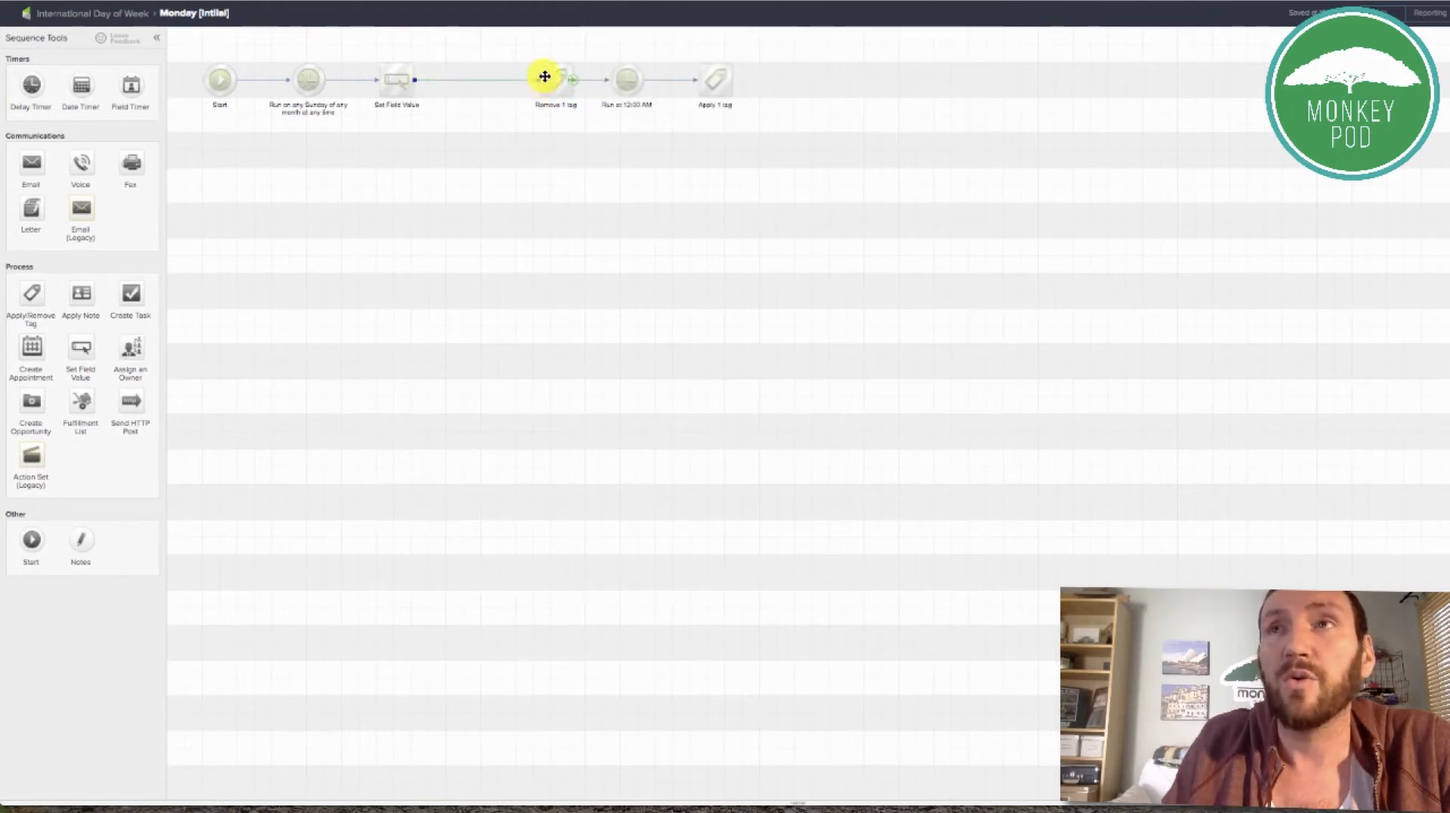
pyautogui.moveTo(516, 43); pyautogui.dragTo(782, 161)
pyautogui.moveTo(627, 85); pyautogui.dragTo(541, 88)
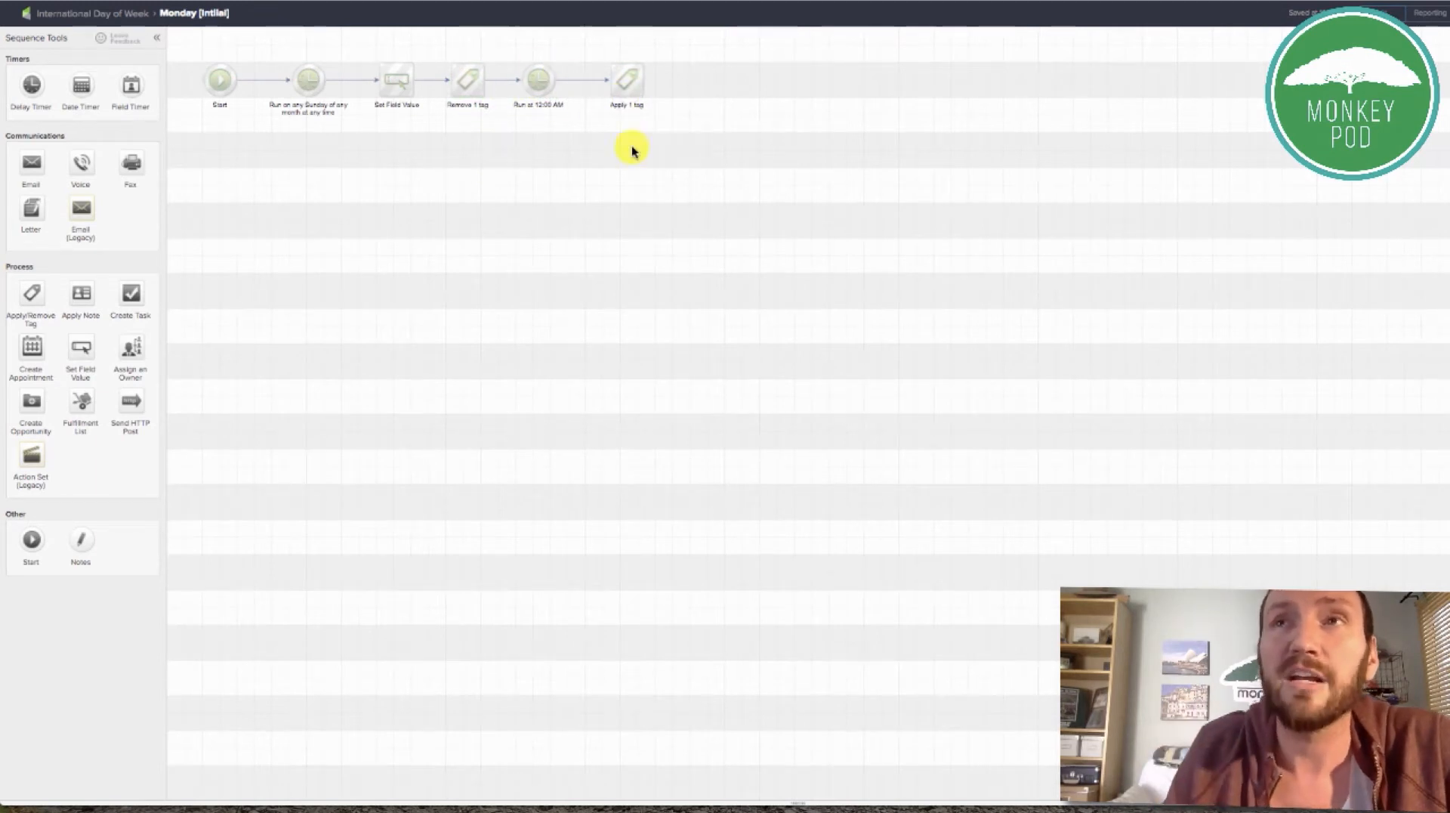
pyautogui.click(141, 12)
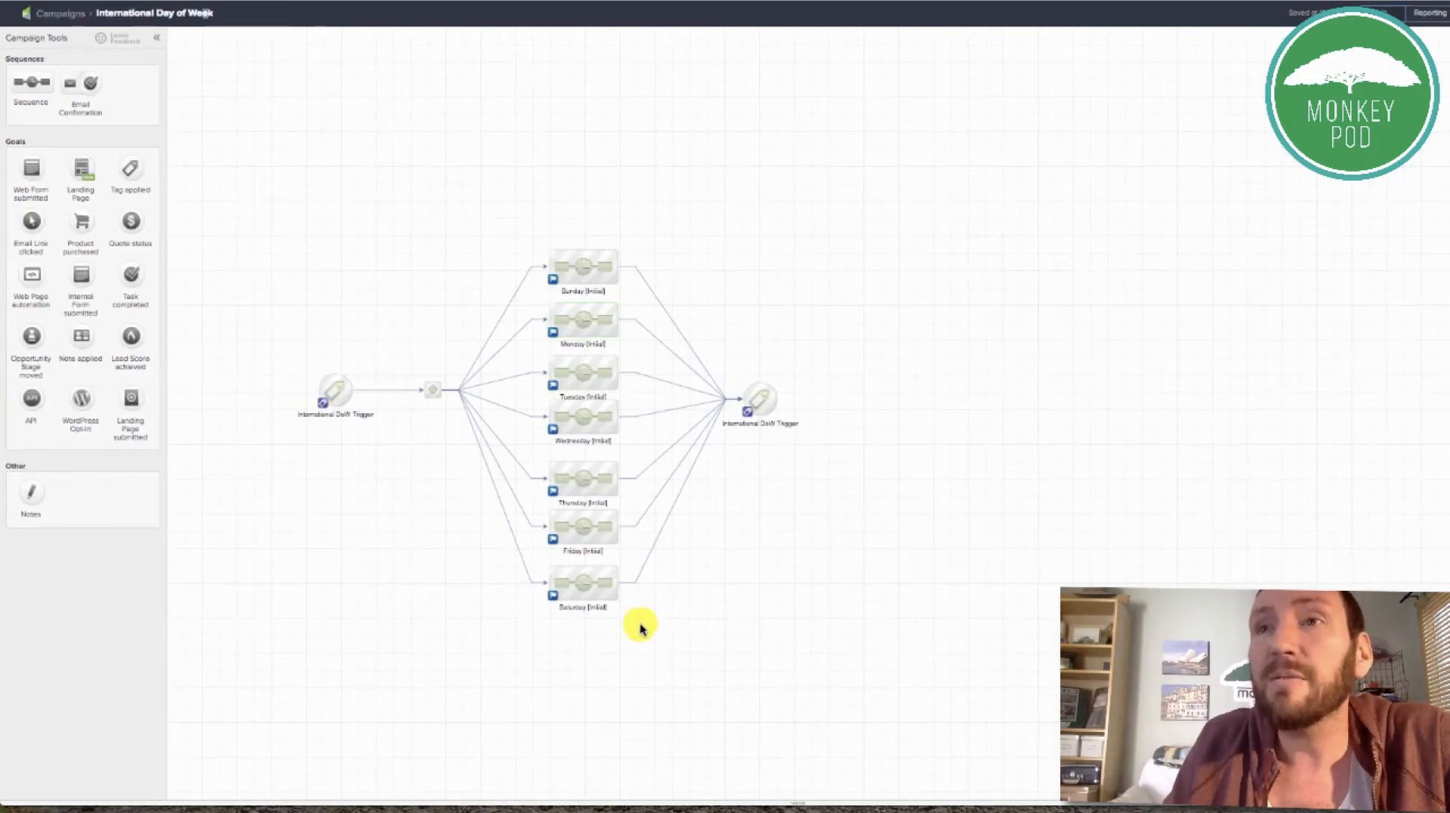
# Move the whole column of seven [Initial] sequences up slightly so it sits evenly between the two goals.
pyautogui.moveTo(648, 659); pyautogui.dragTo(508, 201)
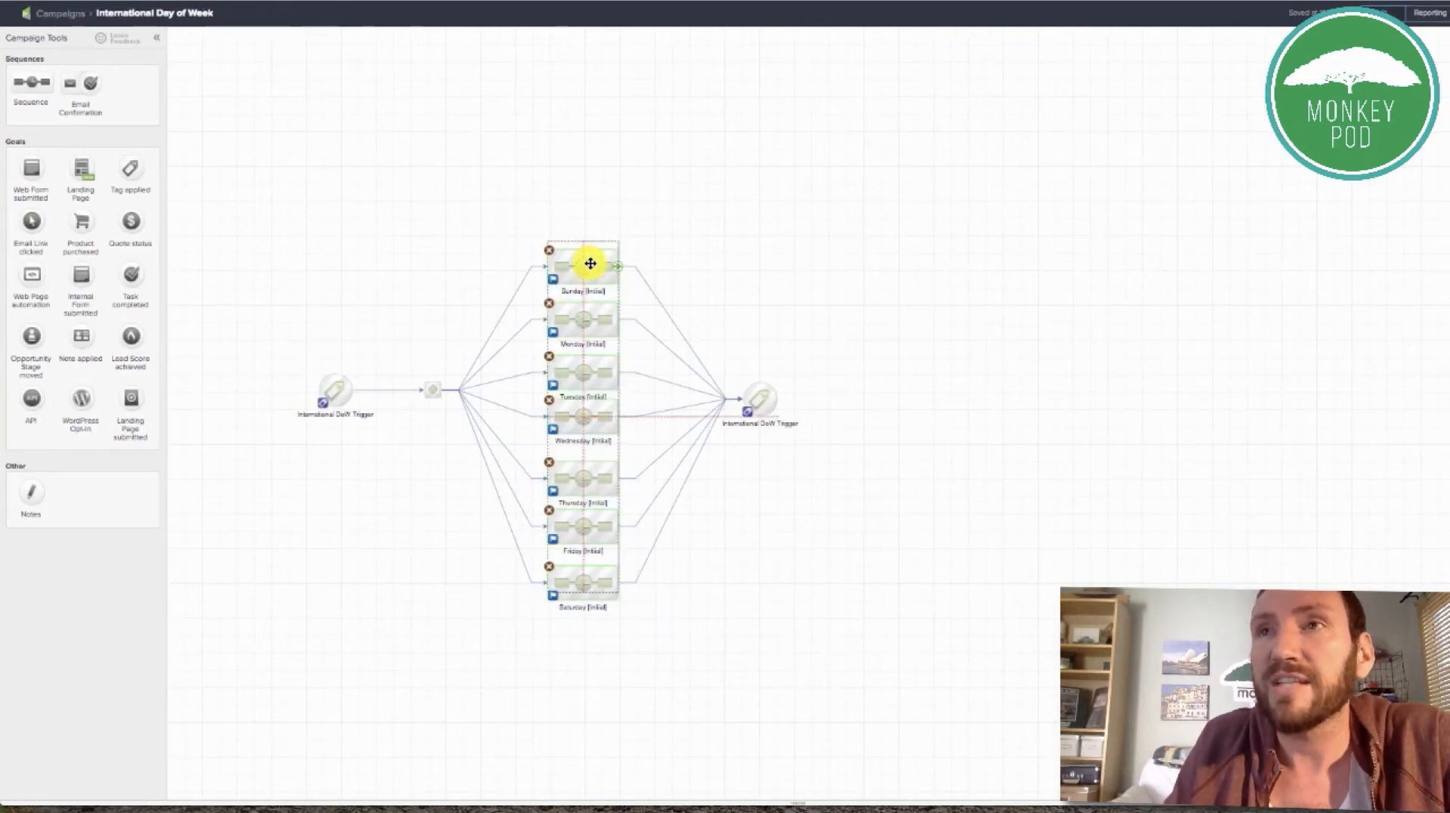
pyautogui.moveTo(589, 265); pyautogui.dragTo(589, 240)
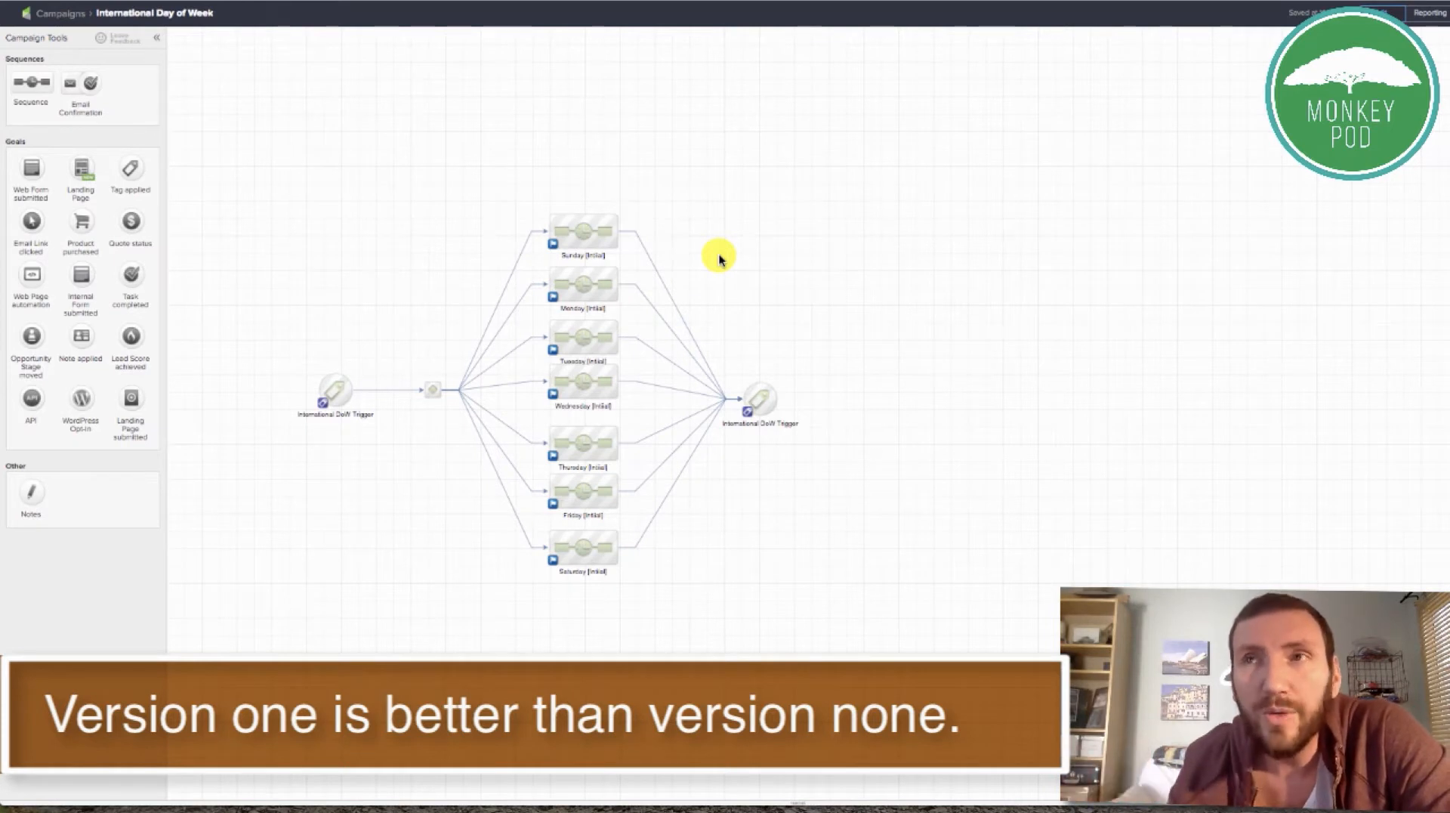
pyautogui.moveTo(258, 182); pyautogui.dragTo(939, 645)
pyautogui.click(940, 645)
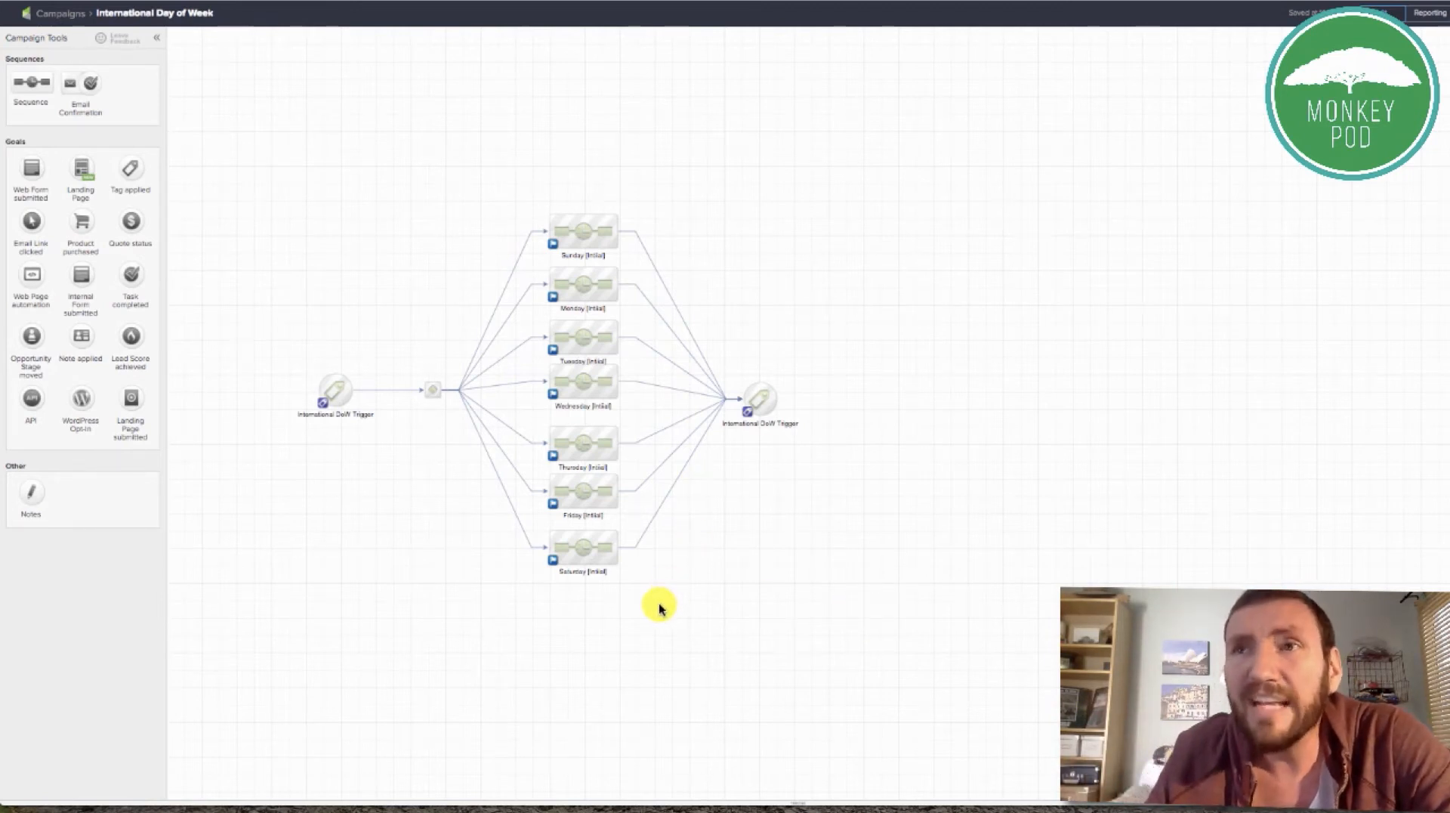
# Delete the six sequences from Monday [Initial] through Saturday [Initial], keeping only Sunday [Initial].
pyautogui.moveTo(660, 603); pyautogui.dragTo(522, 262)
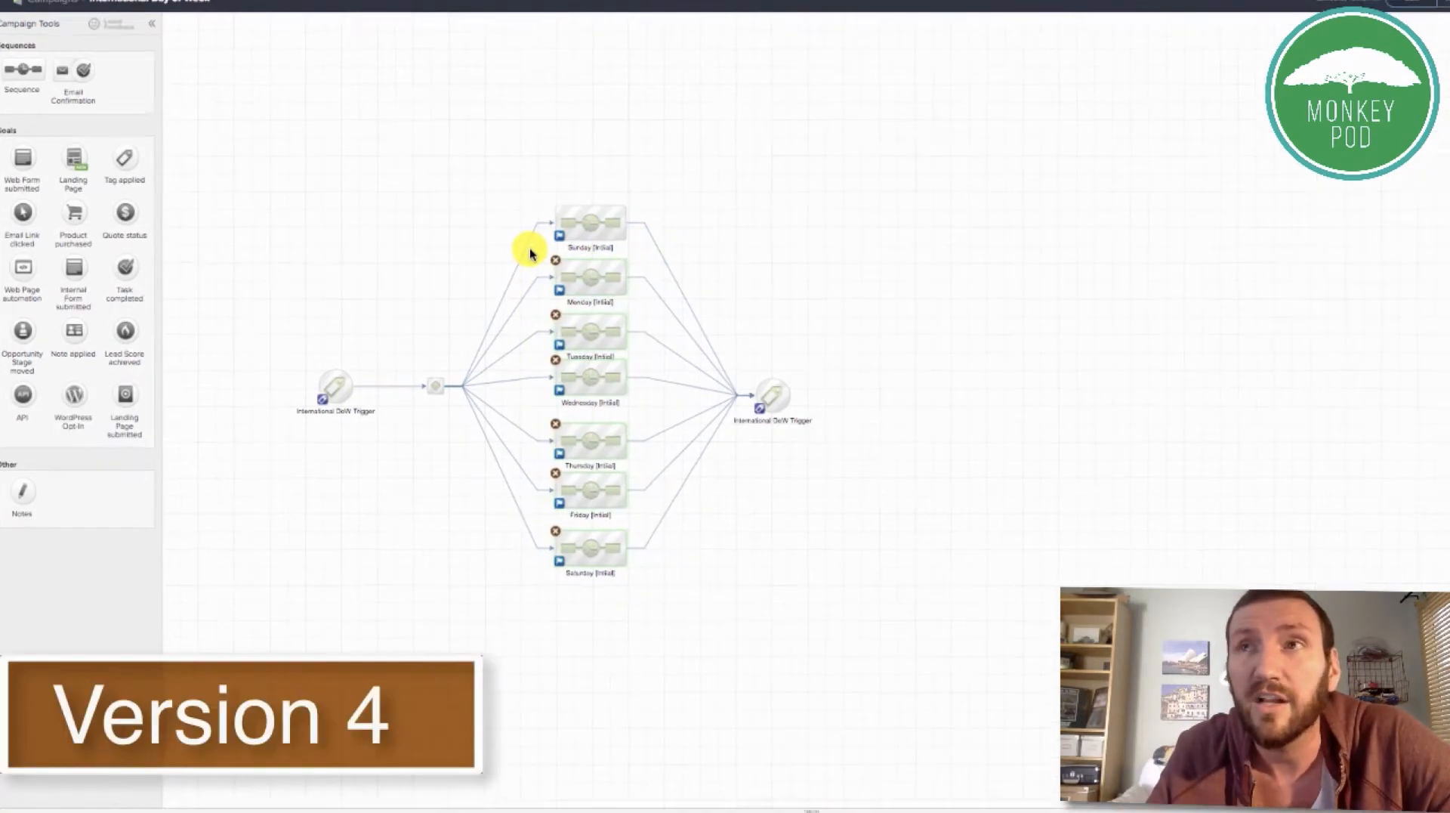
pyautogui.rightClick(577, 285)
pyautogui.click(705, 236)
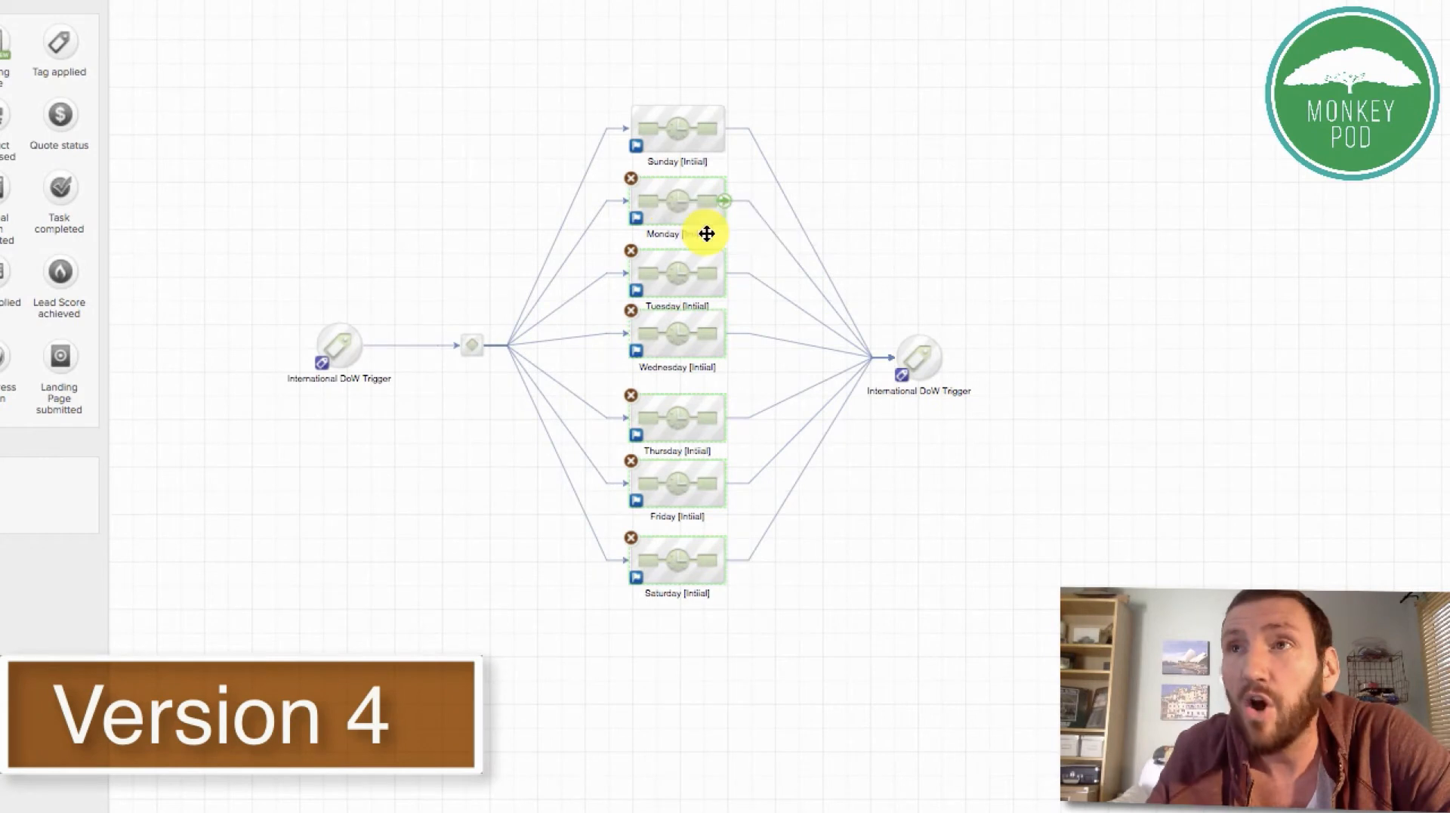
pyautogui.click(1095, 509)
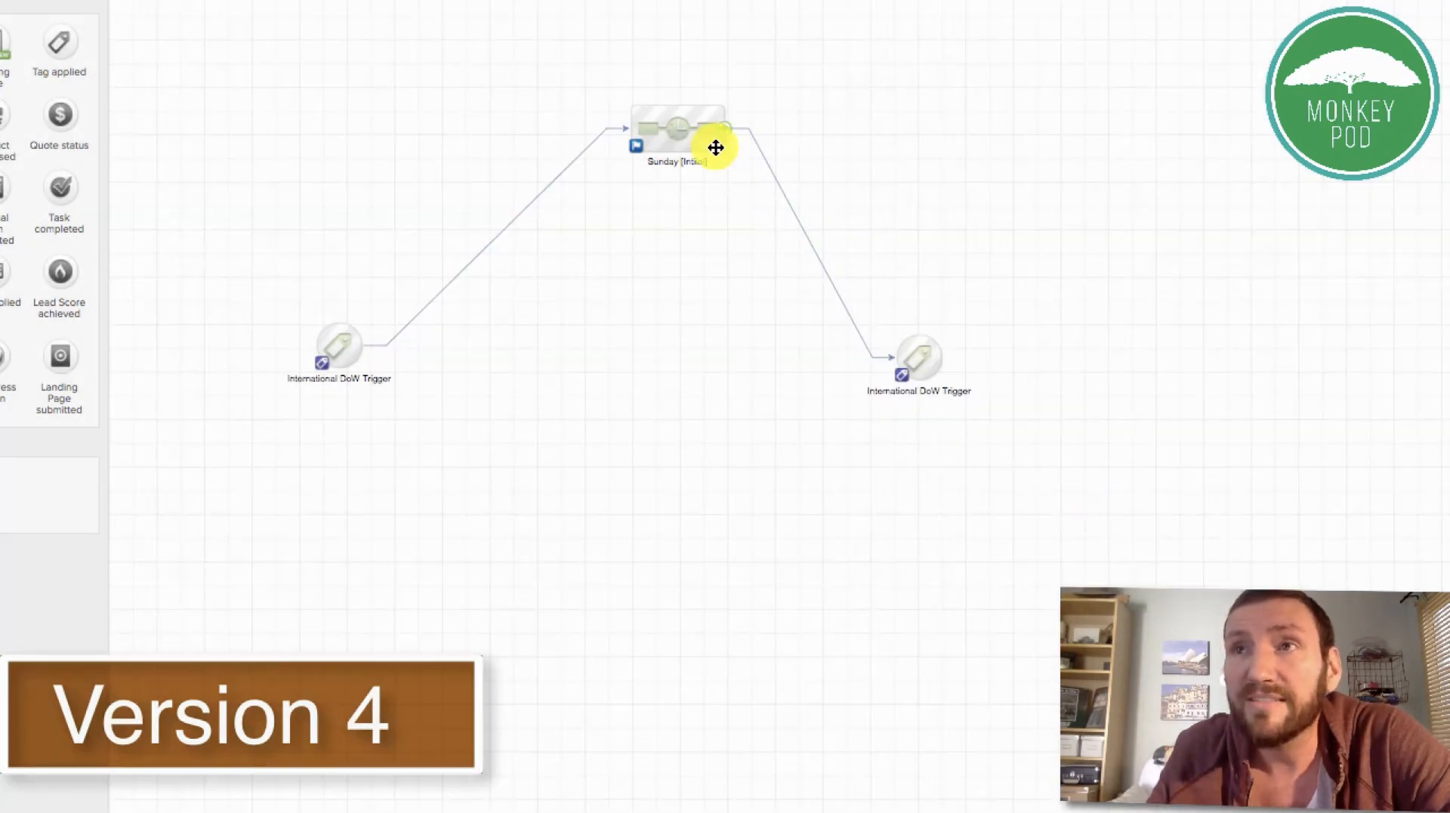
# Line up the two goals and the Sunday [Initial] sequence in one compact row, and rename the sequence Set DoW.
pyautogui.moveTo(689, 133); pyautogui.dragTo(670, 350)
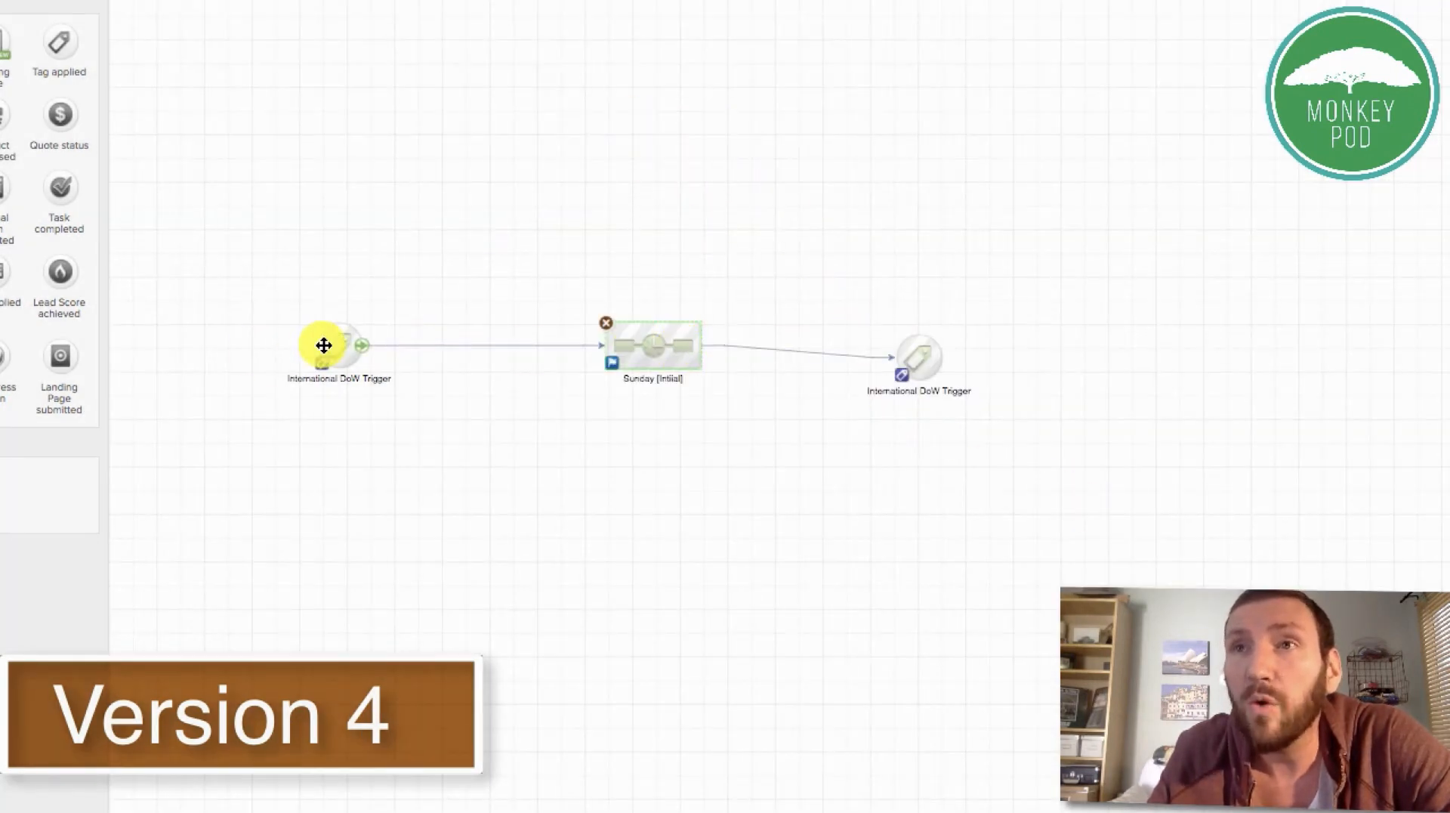
pyautogui.moveTo(317, 343); pyautogui.dragTo(483, 346)
pyautogui.moveTo(923, 352); pyautogui.dragTo(821, 346)
pyautogui.click(657, 376)
pyautogui.press('Right')
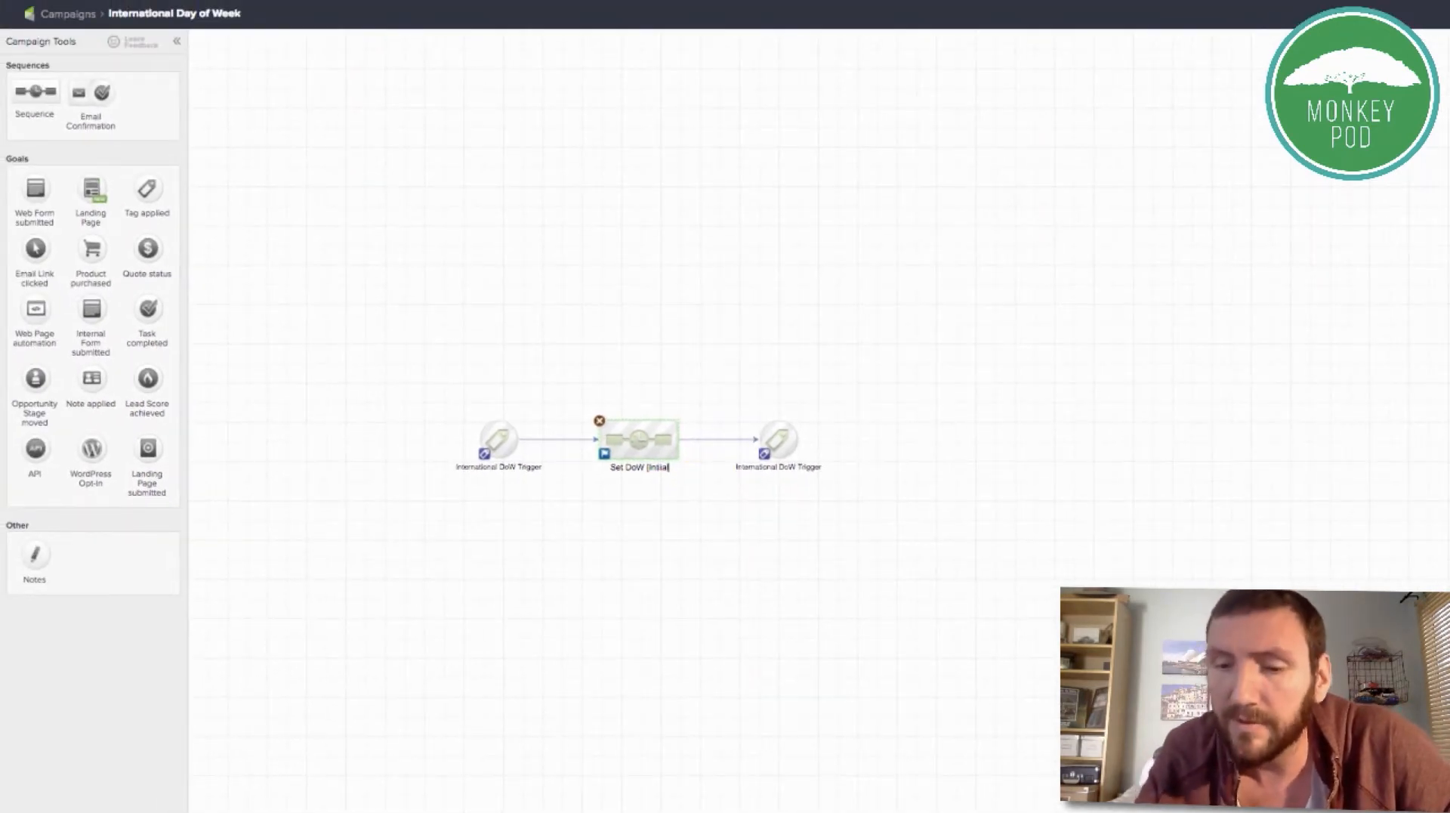
# Inside the renamed sequence, duplicate the entire Sunday chain and place the copy directly beneath the original.
pyautogui.doubleClick(648, 443)
pyautogui.moveTo(211, 48); pyautogui.dragTo(824, 175)
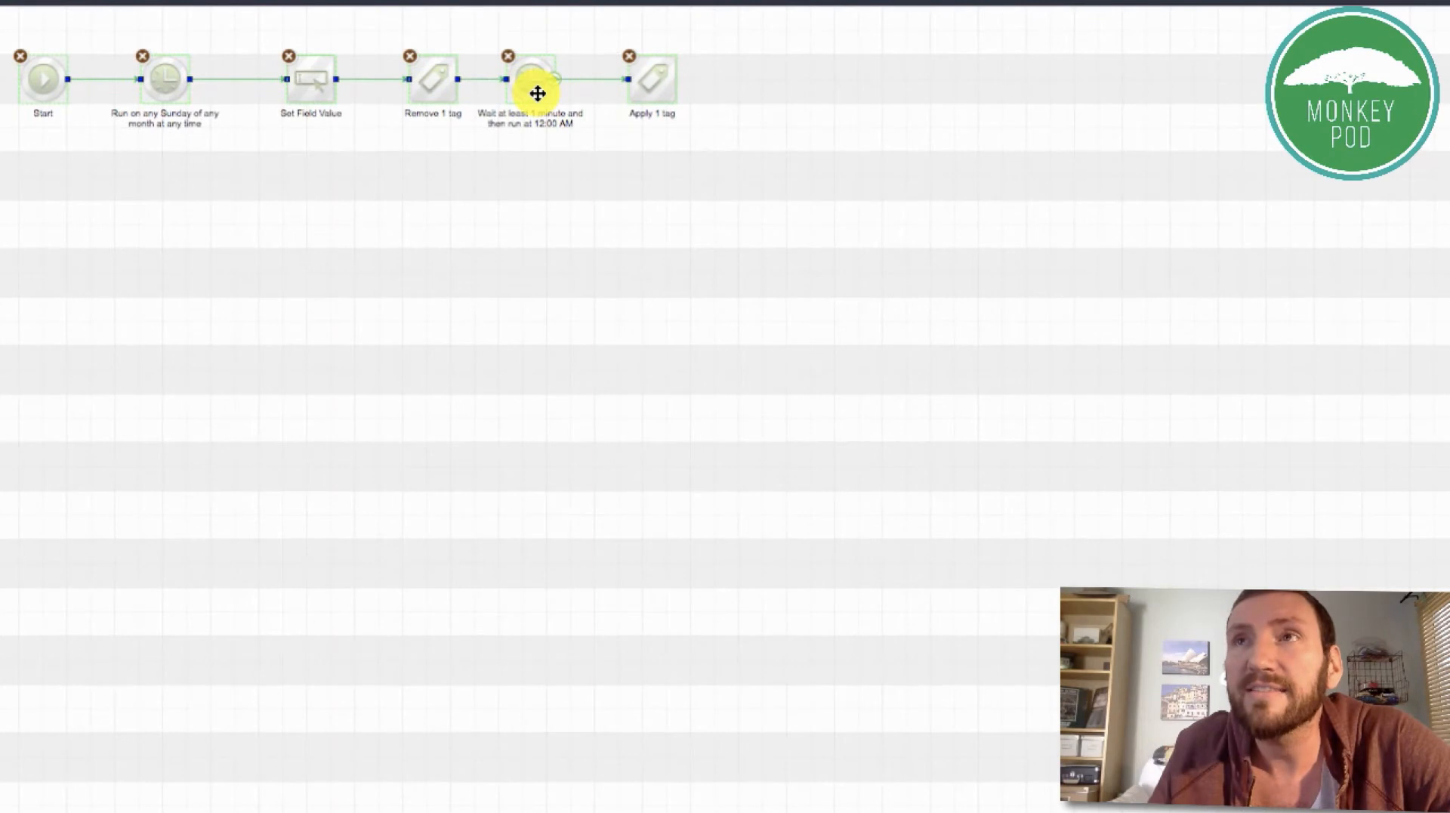
pyautogui.rightClick(538, 94)
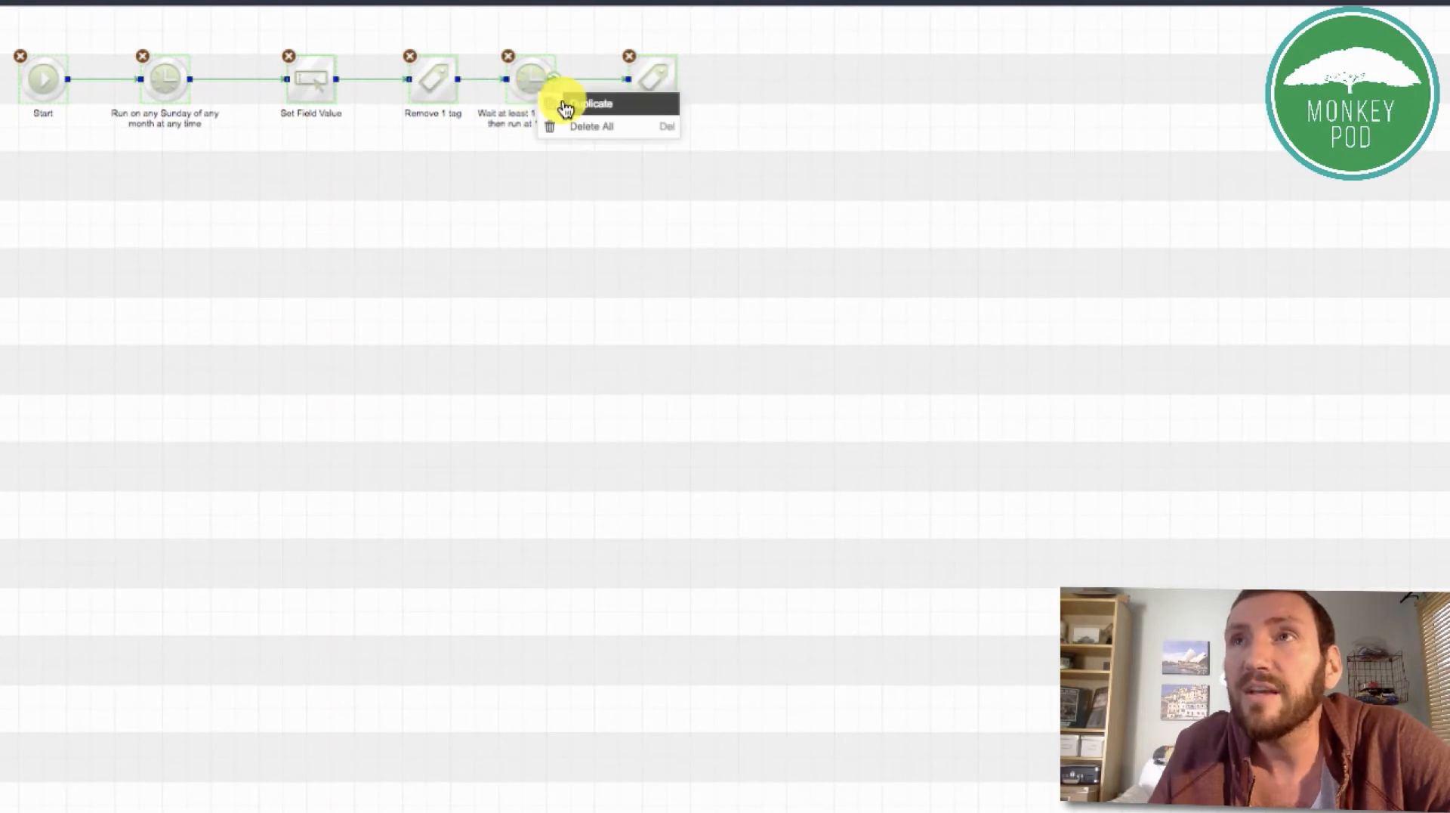
pyautogui.click(564, 106)
pyautogui.click(548, 173)
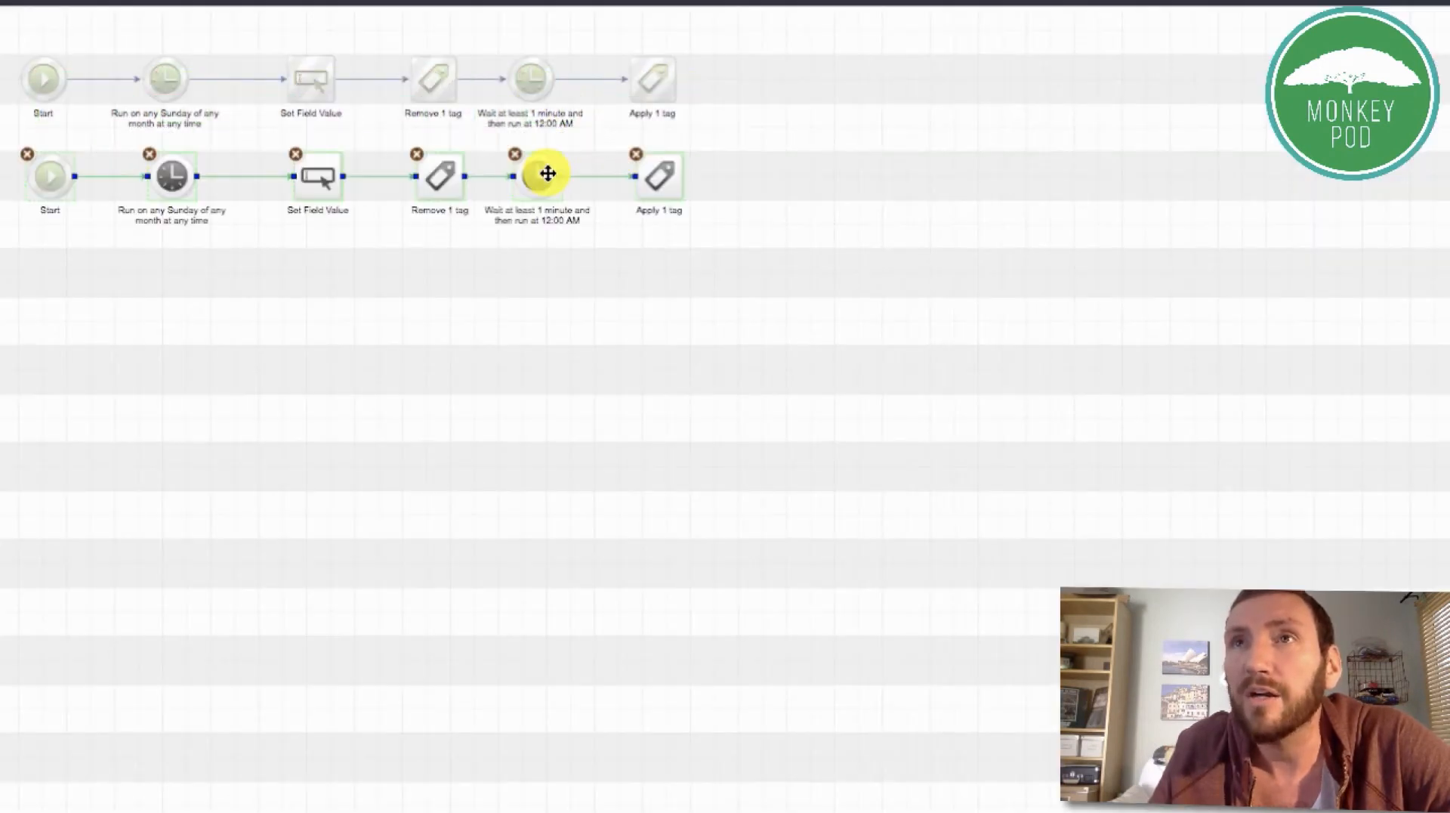
# Set the duplicated chain's first delay timer to run on Monday only instead of Sunday, and save it.
pyautogui.doubleClick(171, 182)
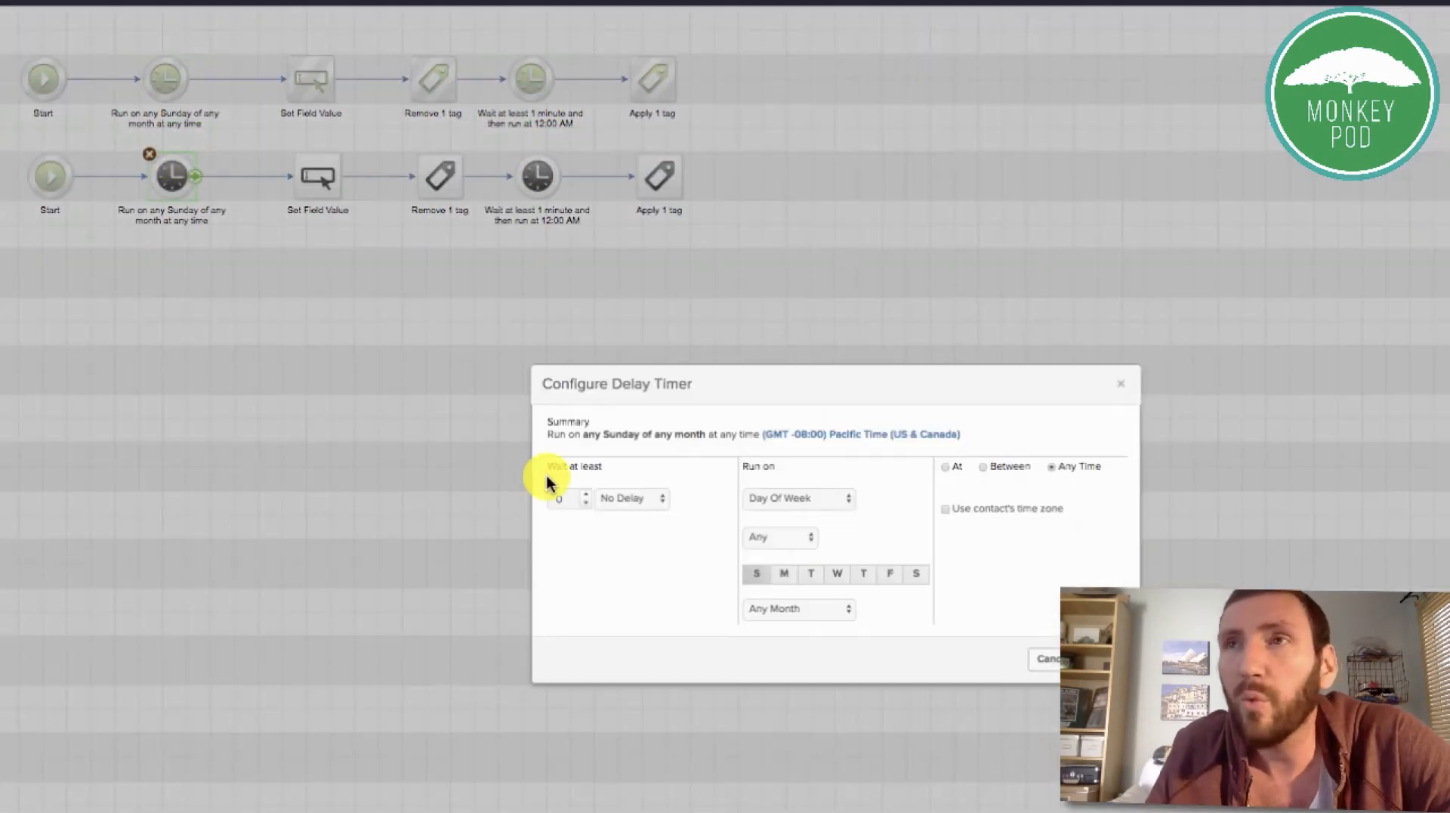
pyautogui.click(783, 577)
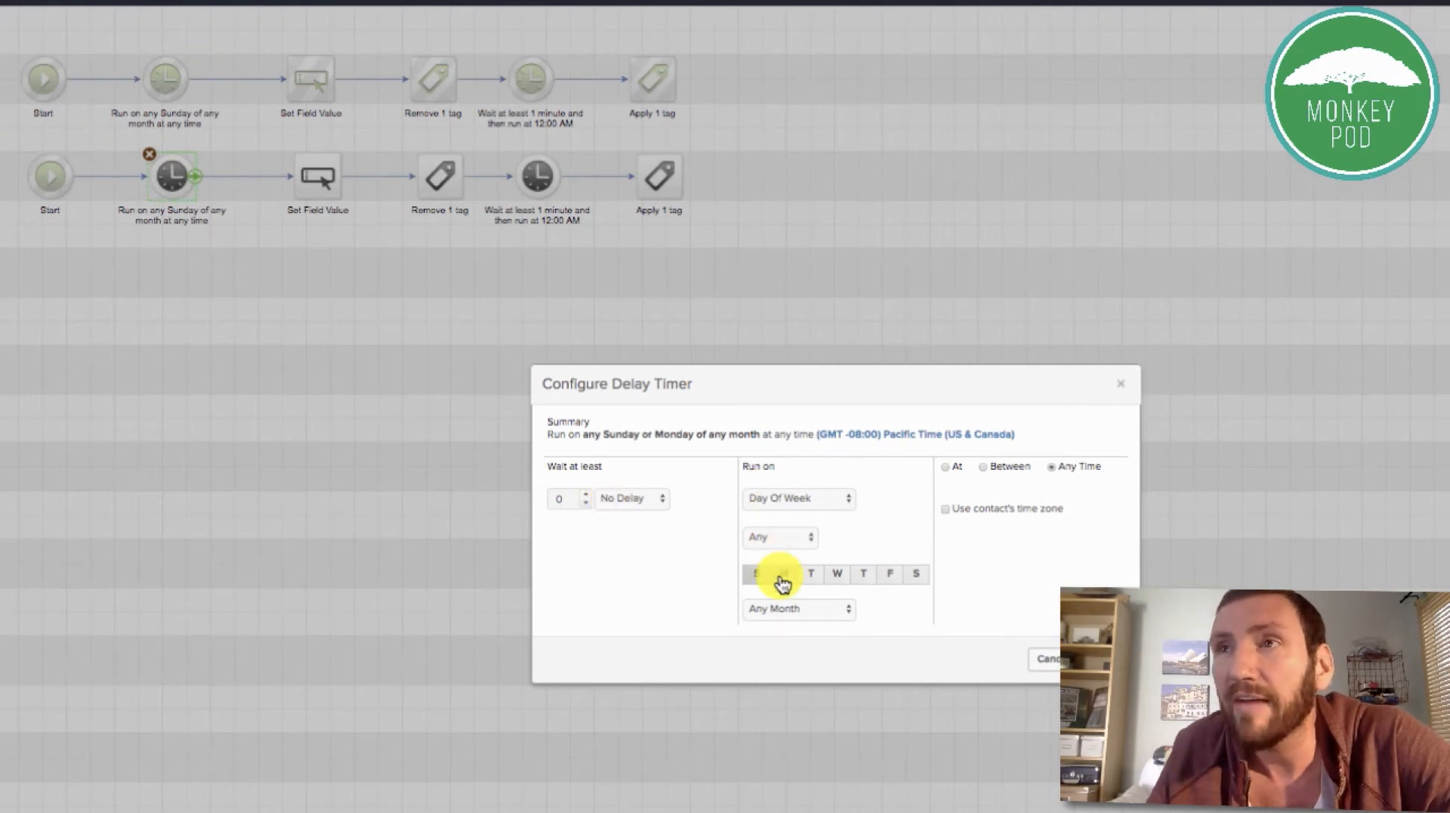
pyautogui.click(758, 573)
pyautogui.click(1088, 658)
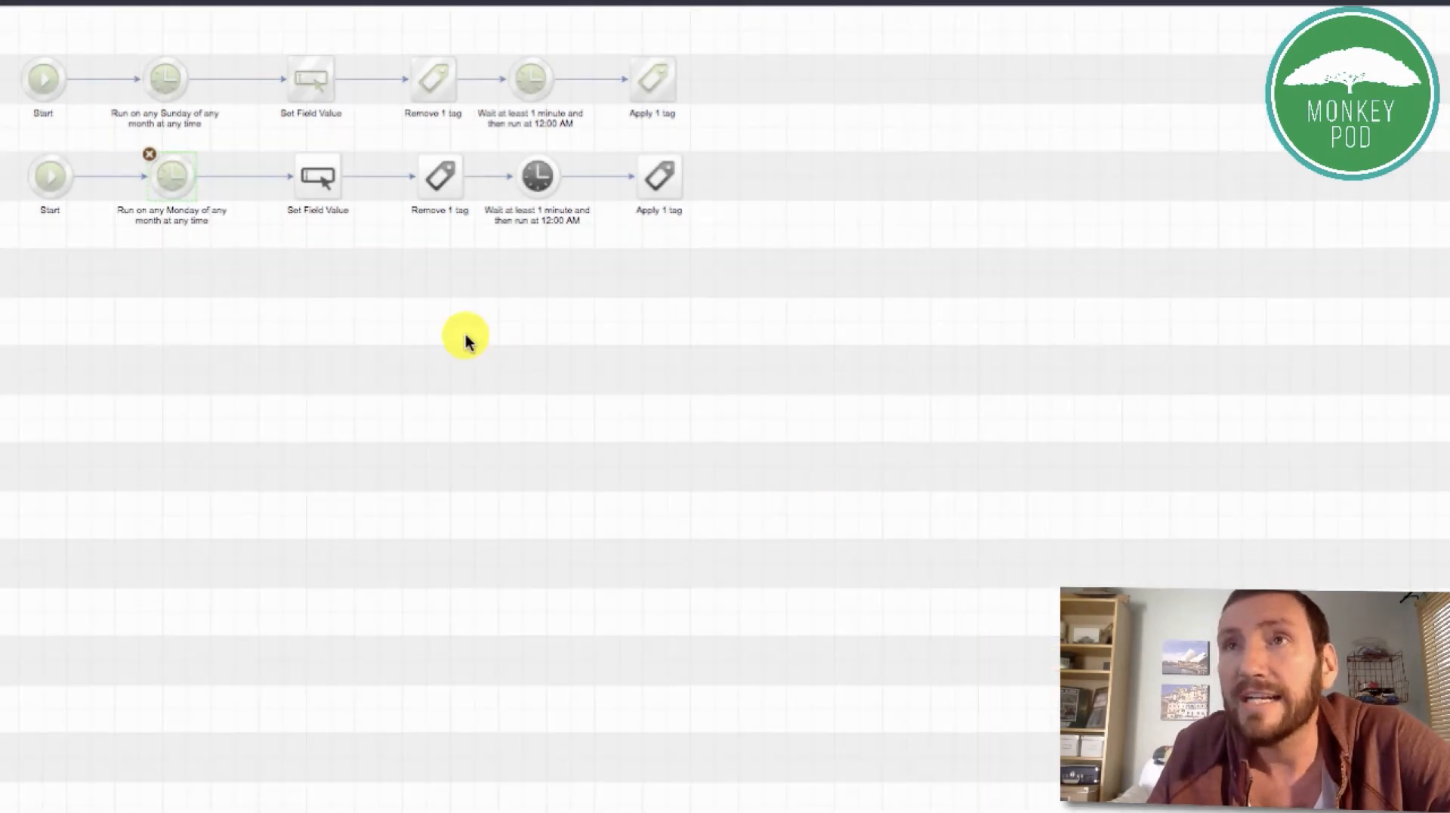
# Set the Monday chain's Set Field Value step to write Monday into the International DoW field.
pyautogui.doubleClick(320, 182)
pyautogui.click(528, 146)
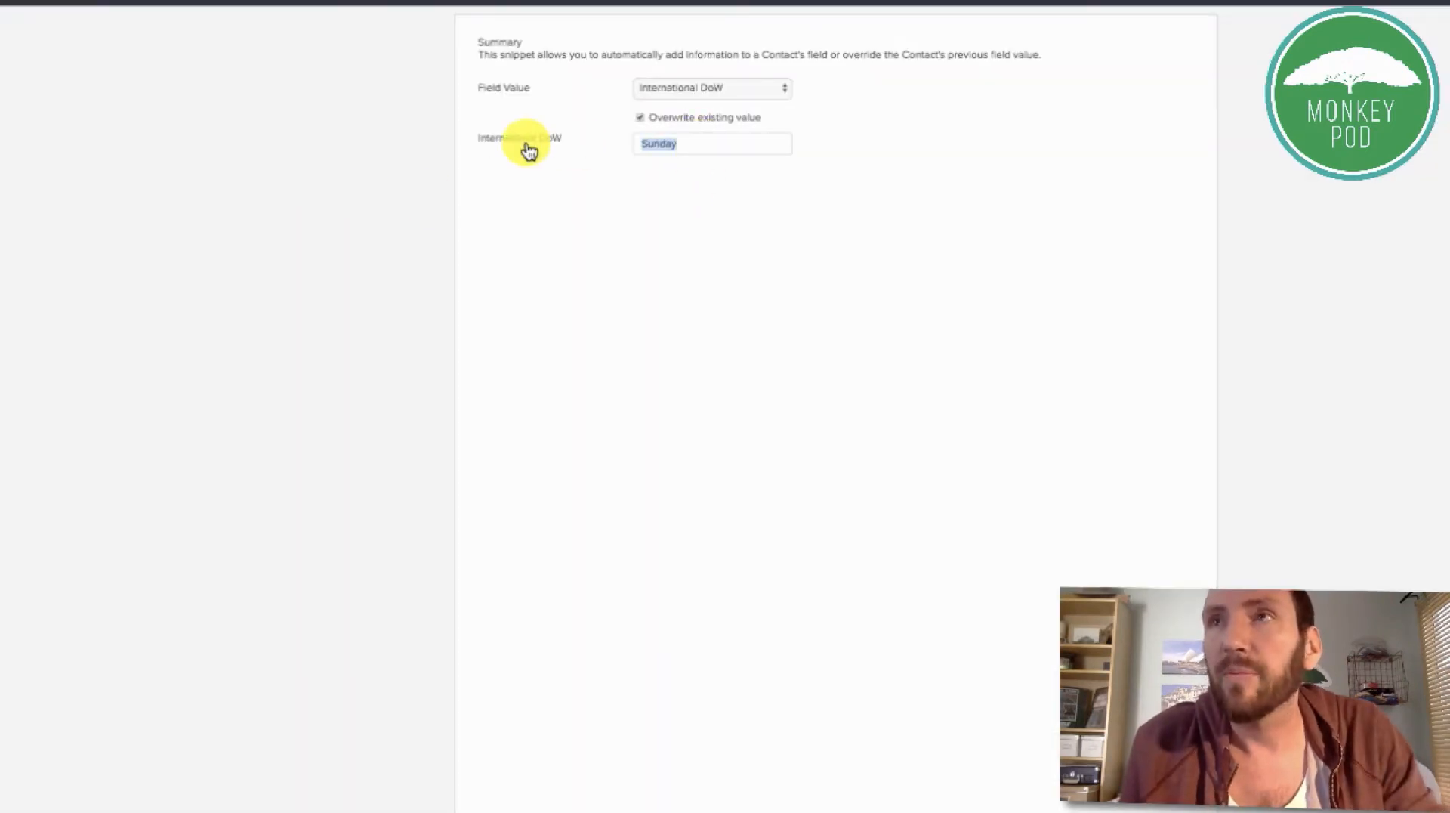
pyautogui.write('Monday')
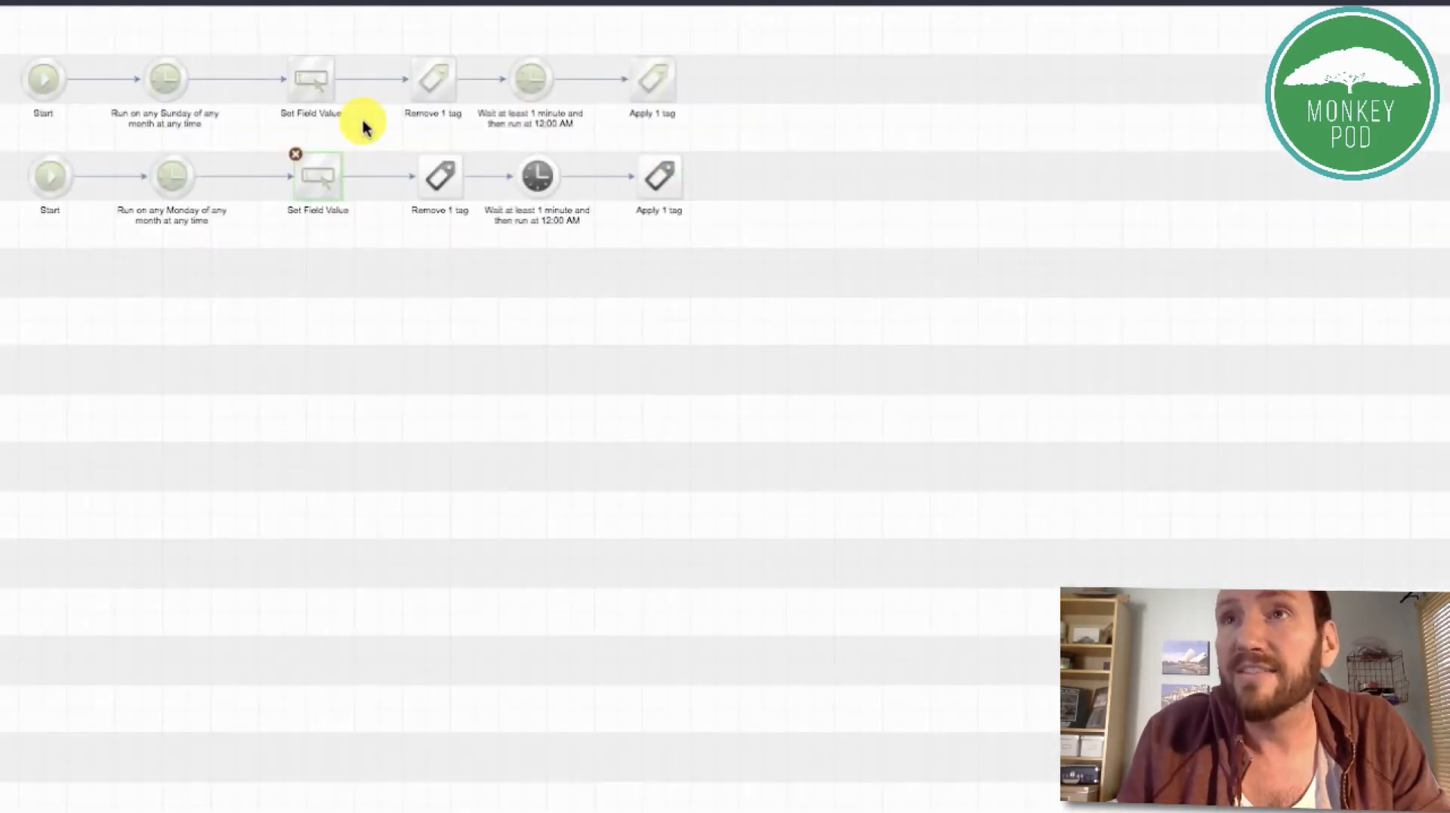
# Save the Monday chain's tag removal, second delay timer and tag application steps with their copied settings.
pyautogui.doubleClick(438, 176)
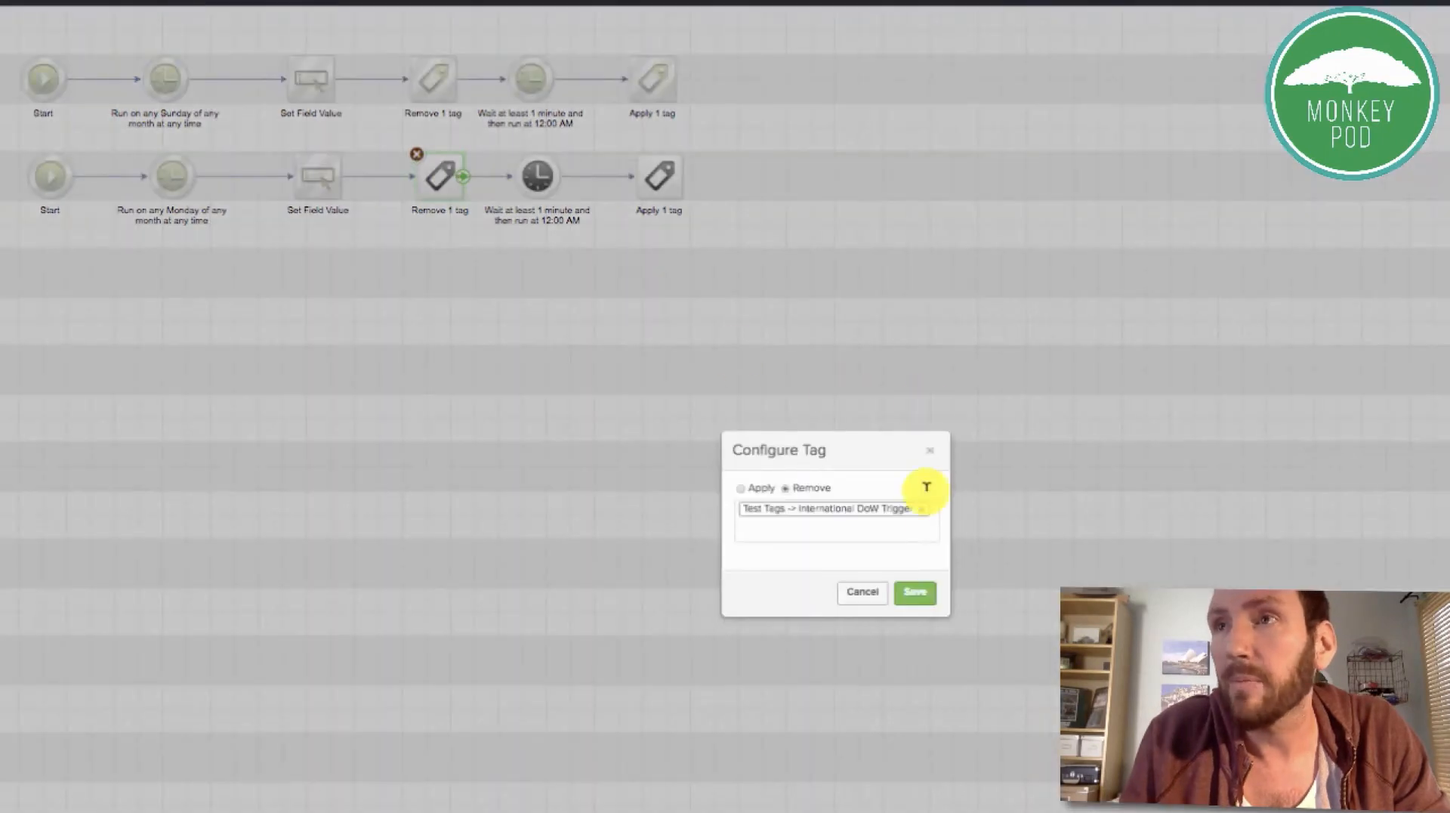
pyautogui.click(917, 596)
pyautogui.doubleClick(537, 178)
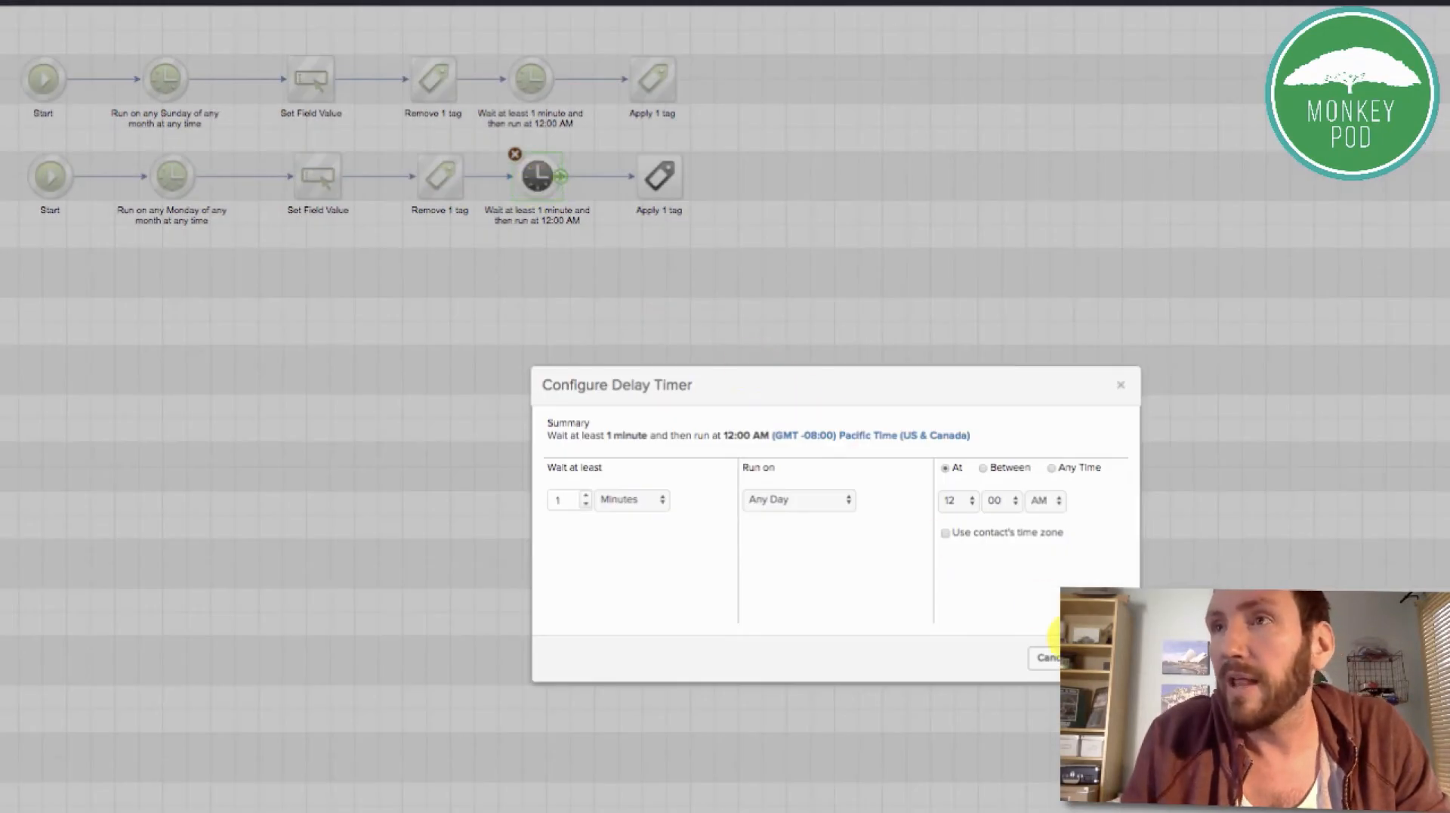
pyautogui.click(1046, 654)
pyautogui.doubleClick(660, 180)
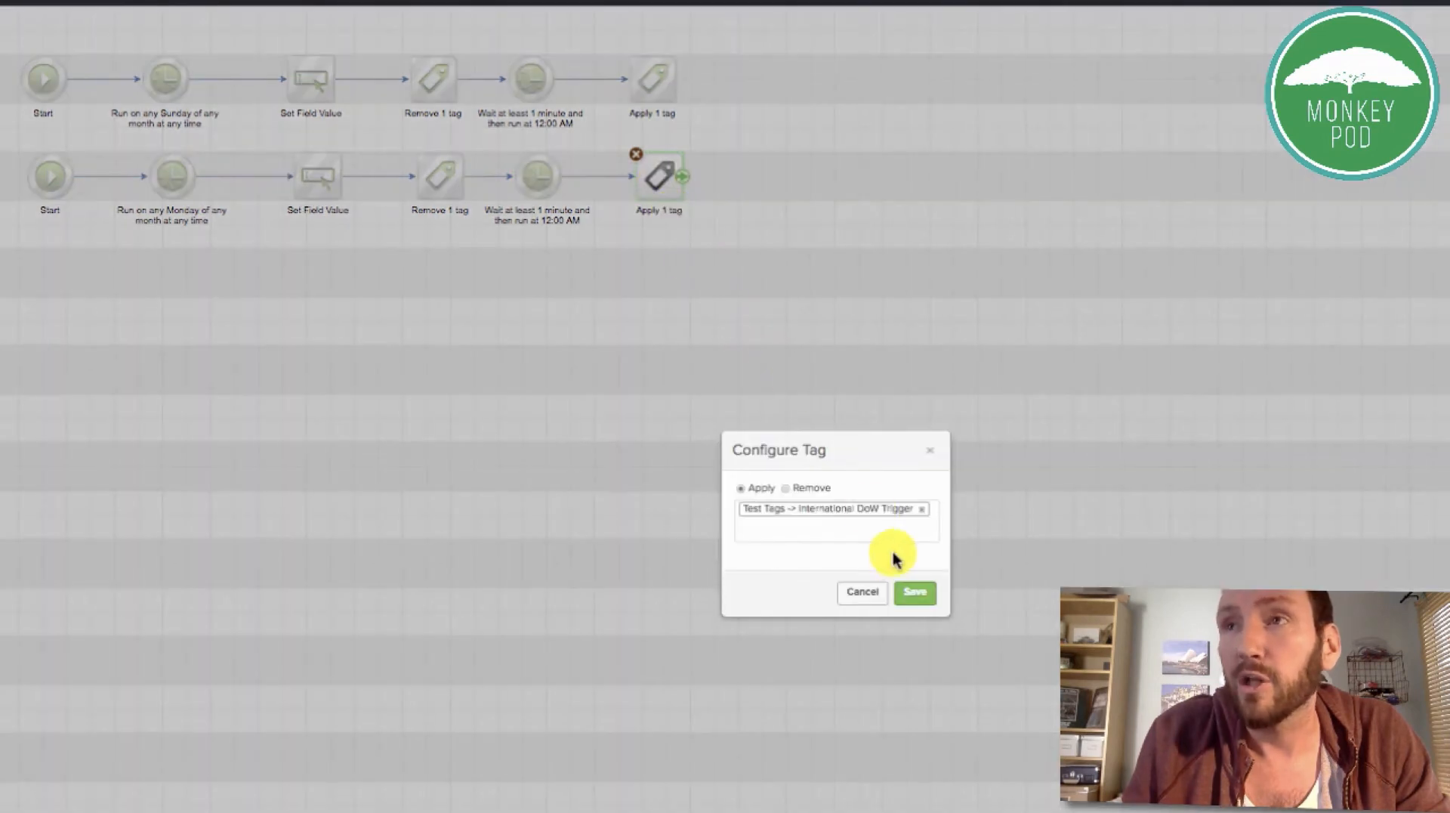
pyautogui.click(917, 597)
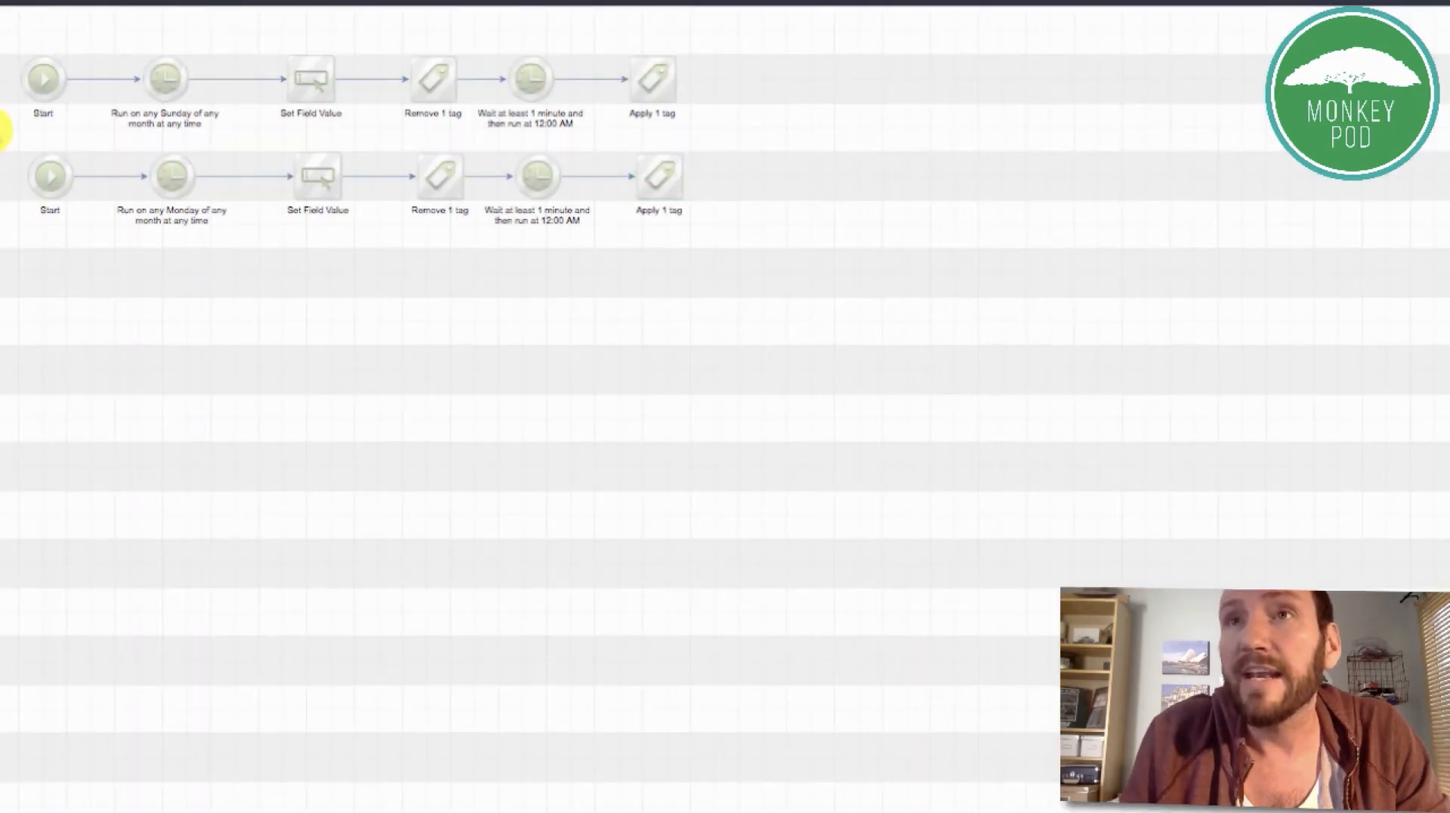
# Duplicate the entire Monday chain and place the copy directly beneath it as a third row.
pyautogui.moveTo(3, 129); pyautogui.dragTo(744, 314)
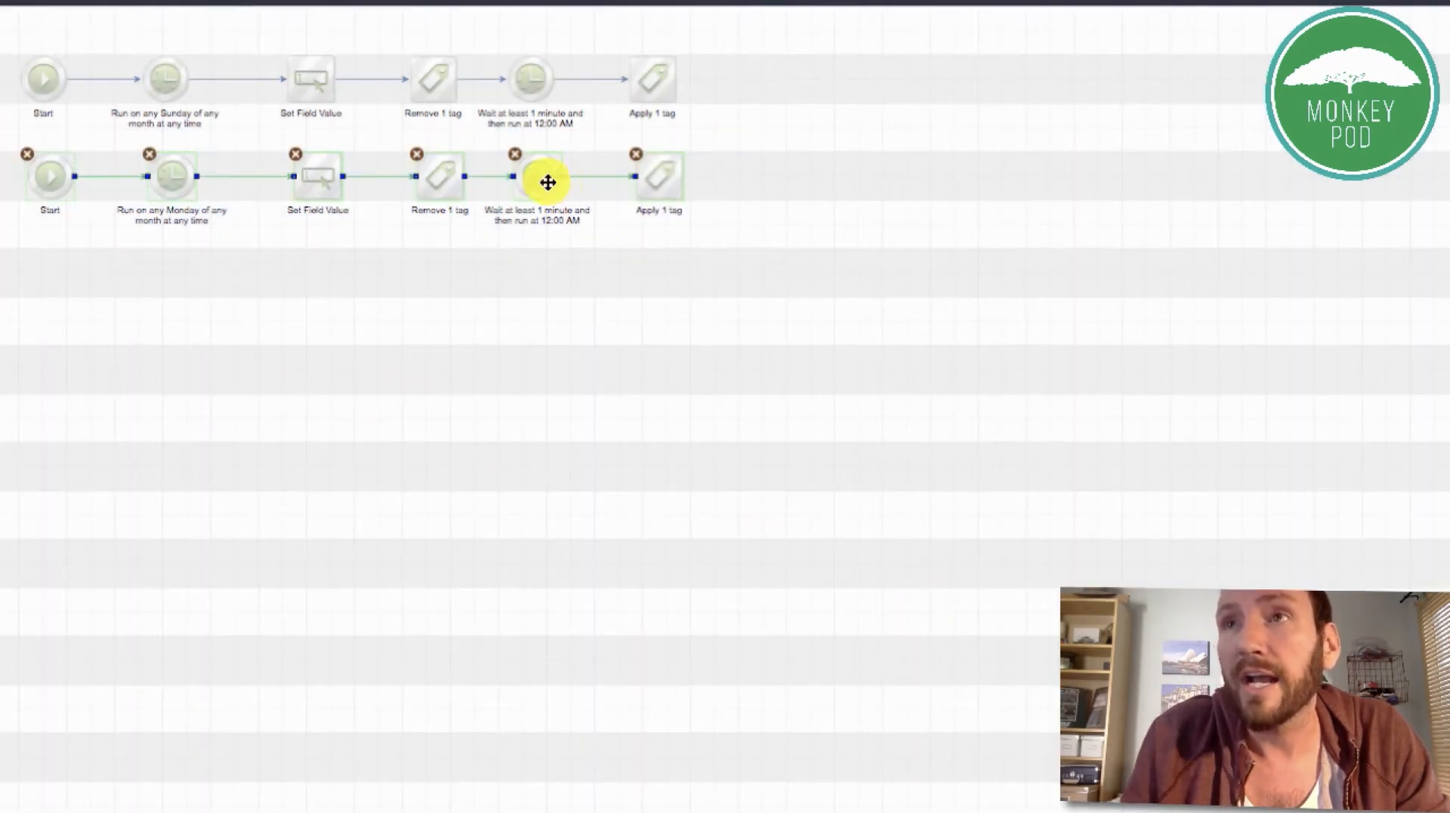
pyautogui.moveTo(486, 31); pyautogui.dragTo(610, 269)
pyautogui.moveTo(719, 255); pyautogui.dragTo(14, 174)
pyautogui.rightClick(34, 188)
pyautogui.click(58, 198)
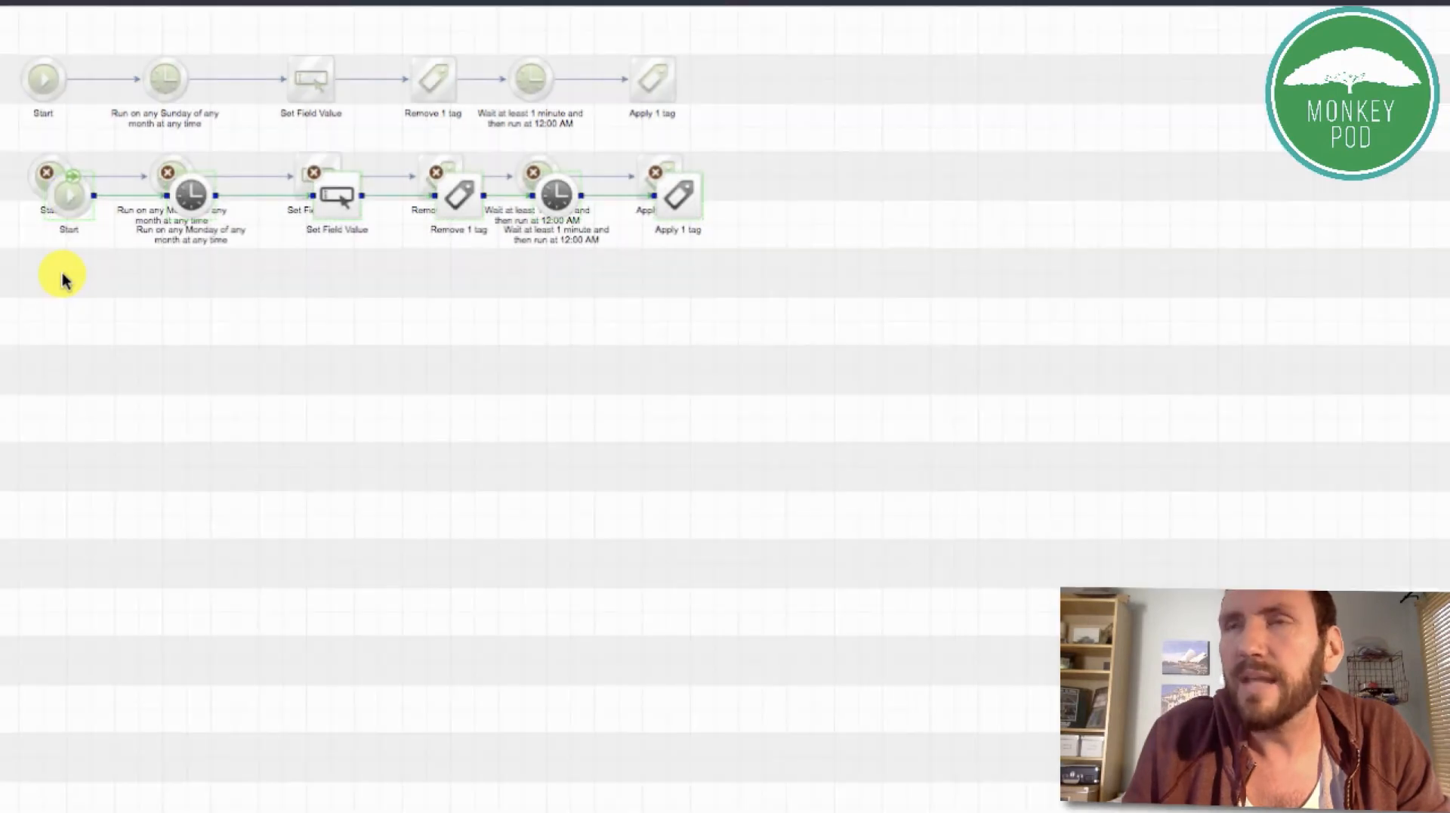
pyautogui.moveTo(55, 215); pyautogui.dragTo(64, 274)
# Set the third chain's first delay timer to run on Tuesday only instead of Monday, and save it.
pyautogui.doubleClick(176, 274)
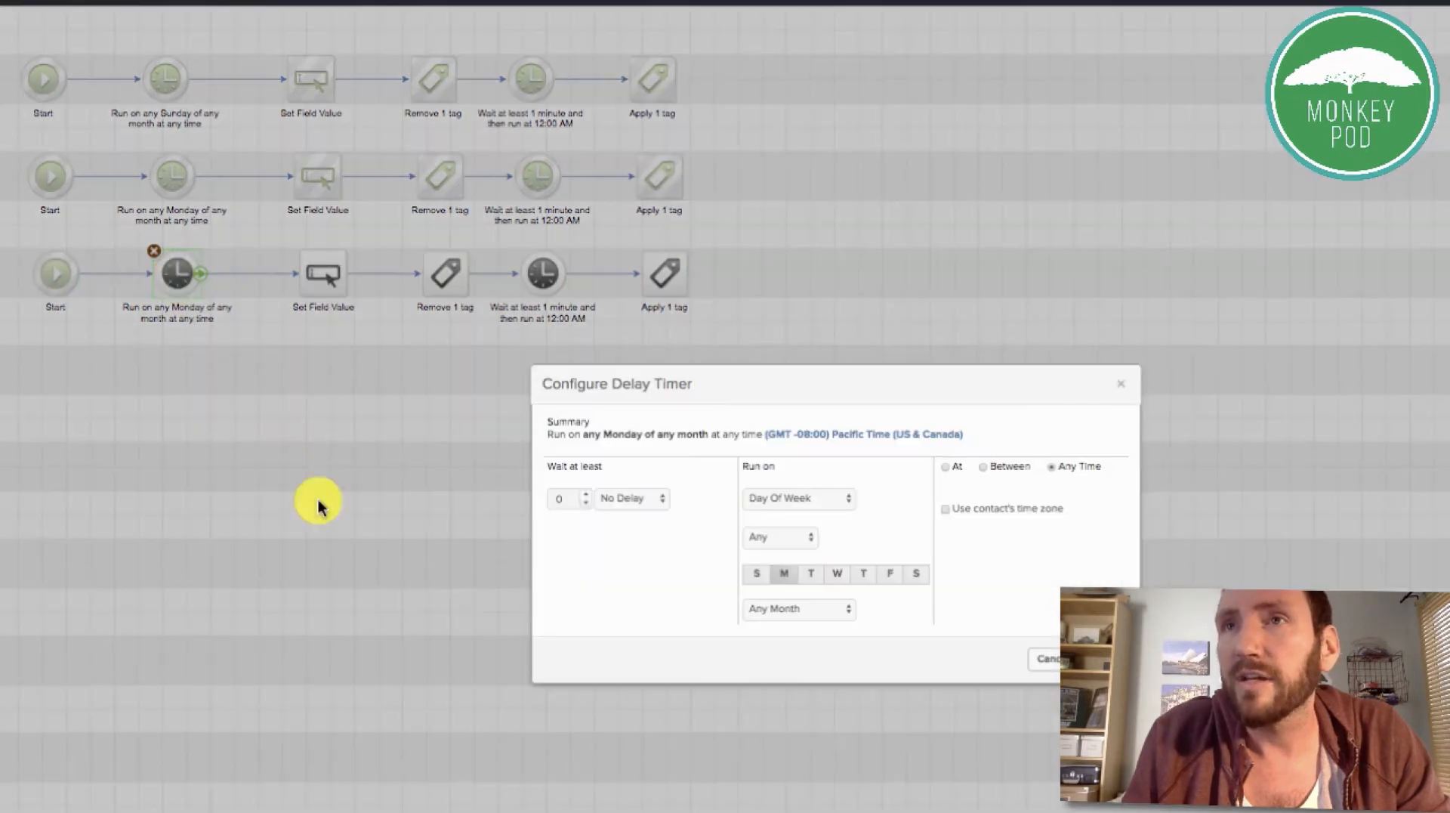
pyautogui.click(811, 574)
pyautogui.click(785, 574)
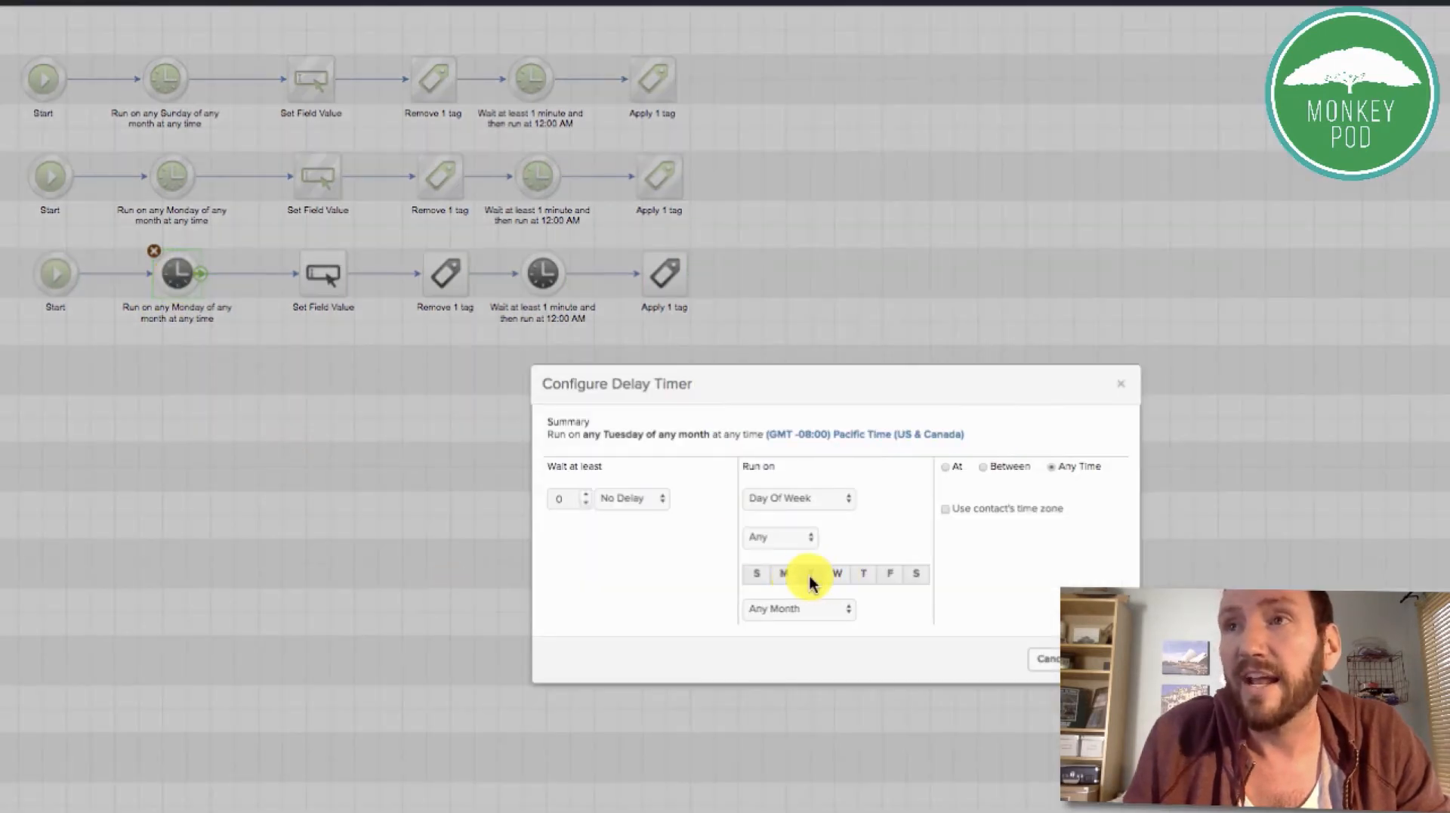
pyautogui.click(1102, 659)
# Set the third chain's International DoW field value to Tuesday.
pyautogui.doubleClick(327, 302)
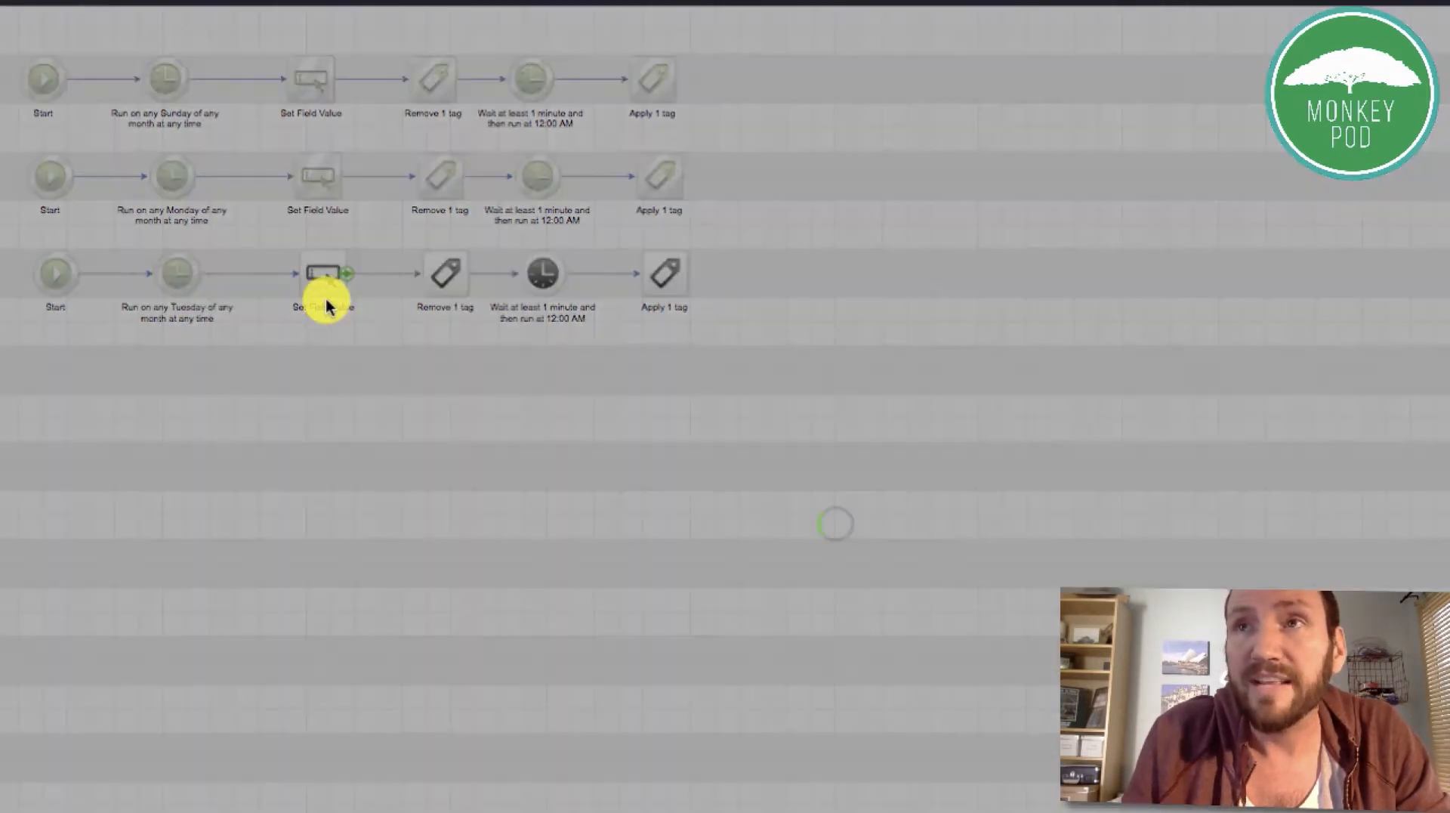
pyautogui.doubleClick(321, 276)
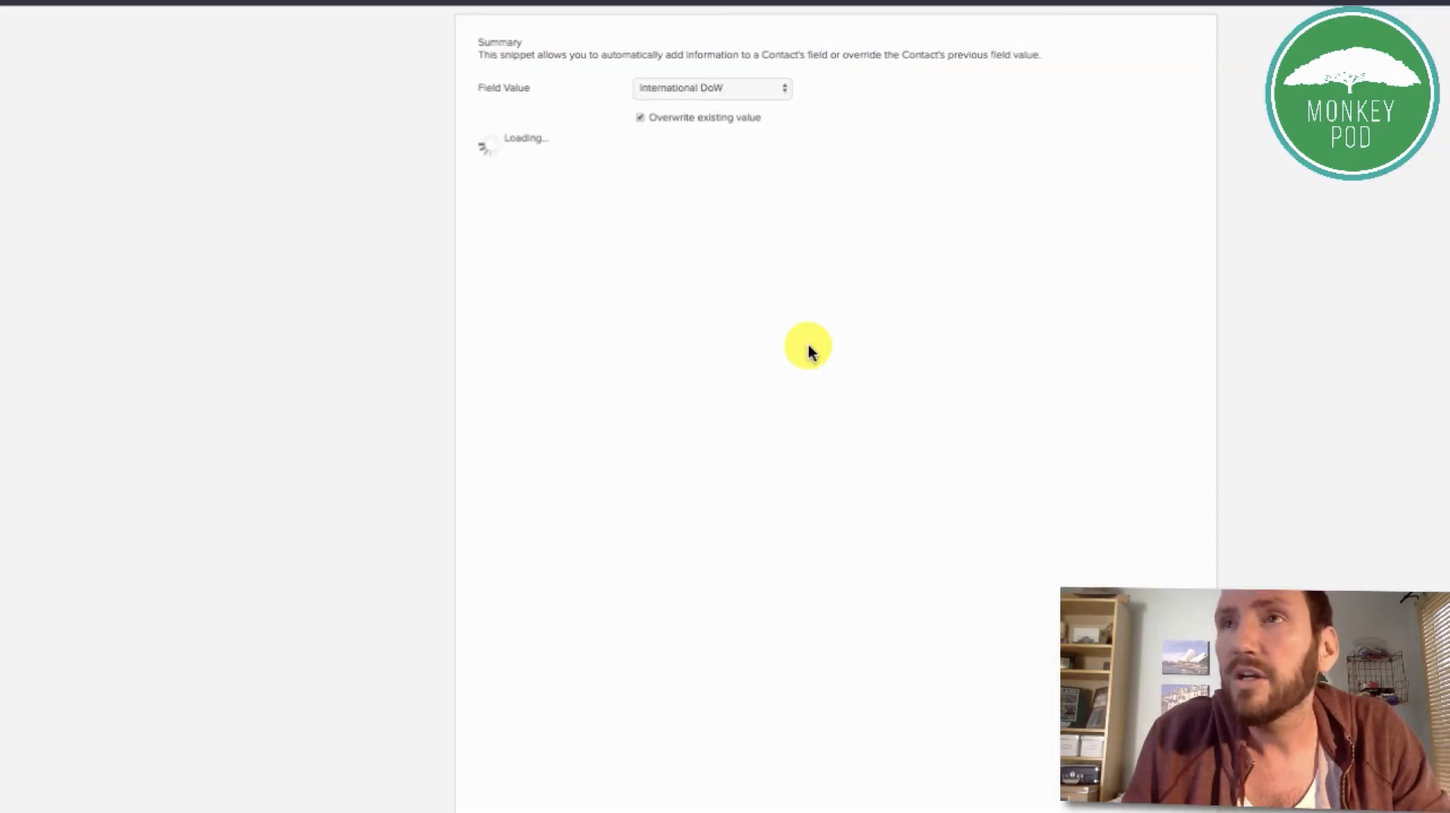
pyautogui.moveTo(702, 143); pyautogui.dragTo(596, 146)
pyautogui.write('T')
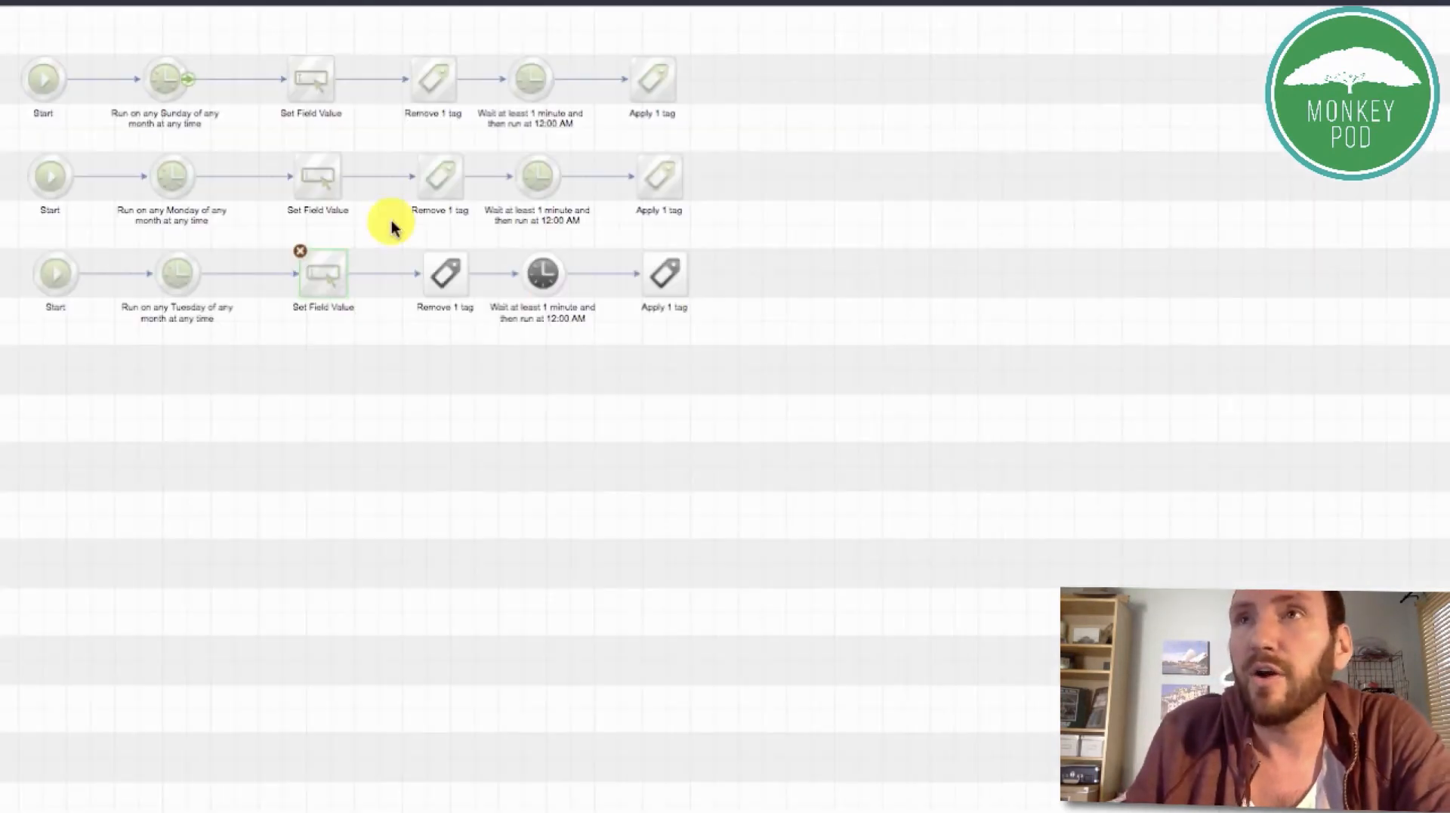
# Save the Tuesday chain's remaining tag and delay timer steps with their copied settings.
pyautogui.doubleClick(445, 279)
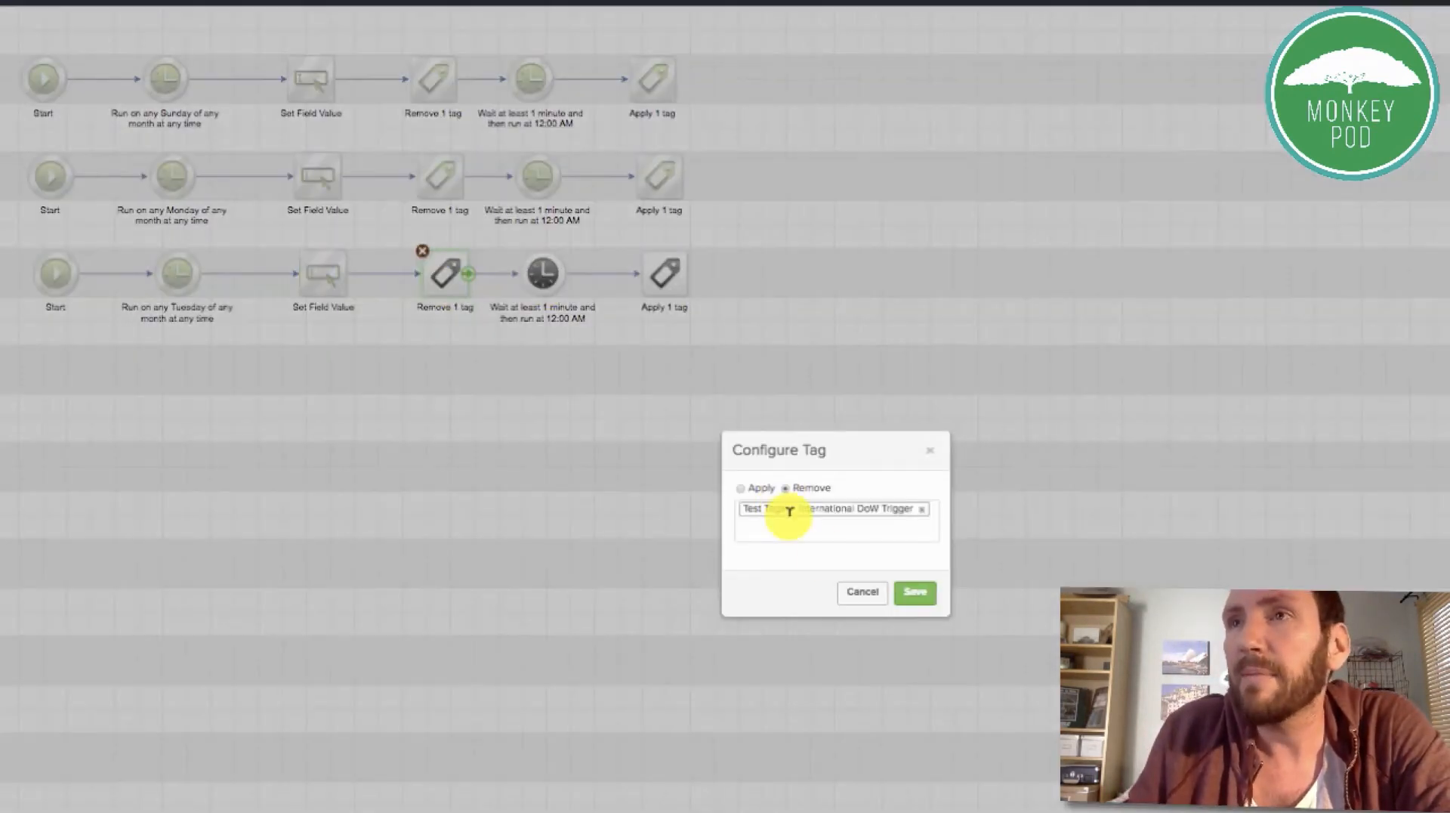
pyautogui.click(912, 592)
pyautogui.doubleClick(545, 277)
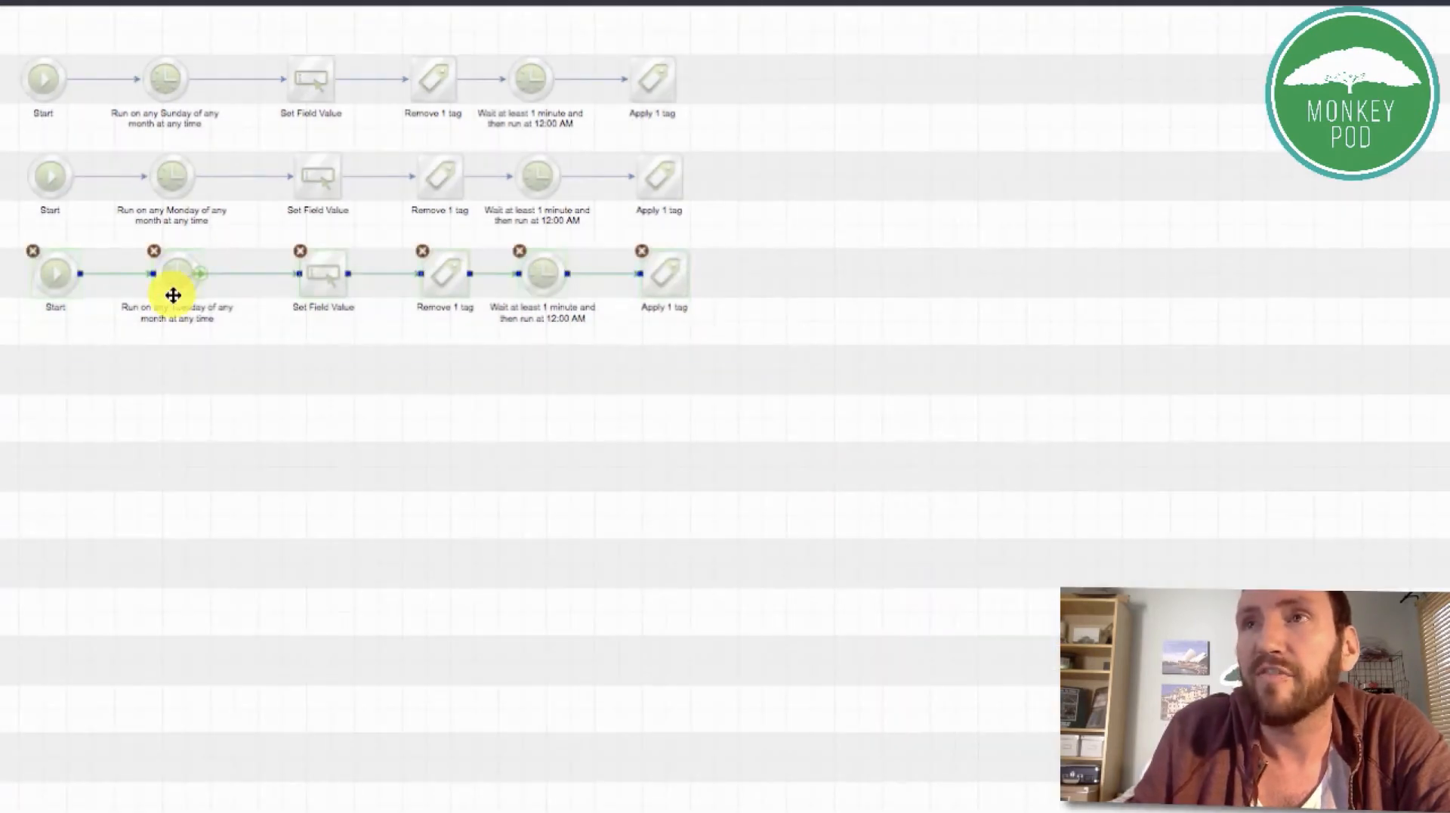
# Duplicate the Tuesday chain beneath it and configure the copy for Wednesday in its first timer and International DoW value, saving the remaining steps.
pyautogui.hotkey('ctrl', 'v')
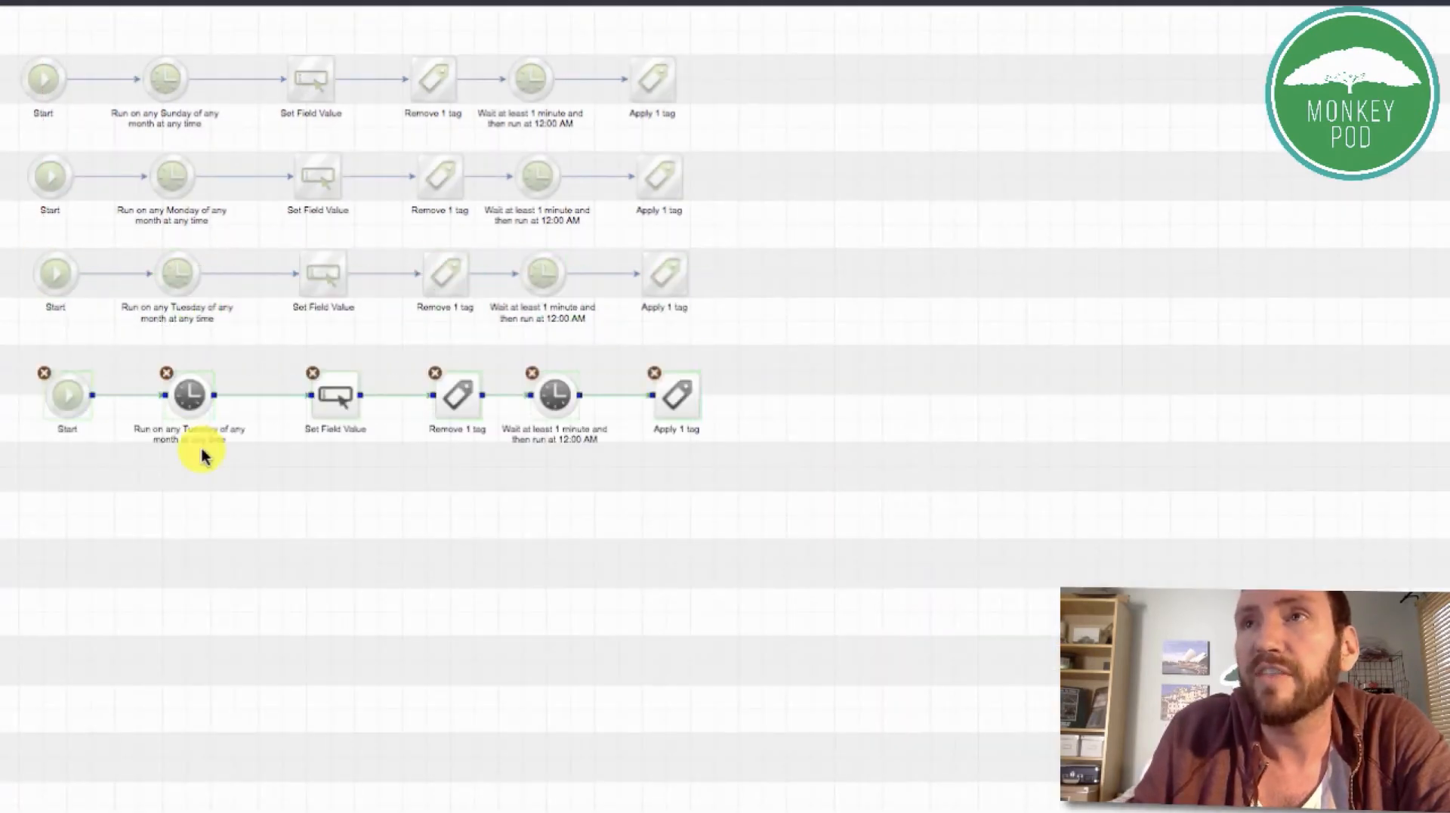
pyautogui.click(837, 574)
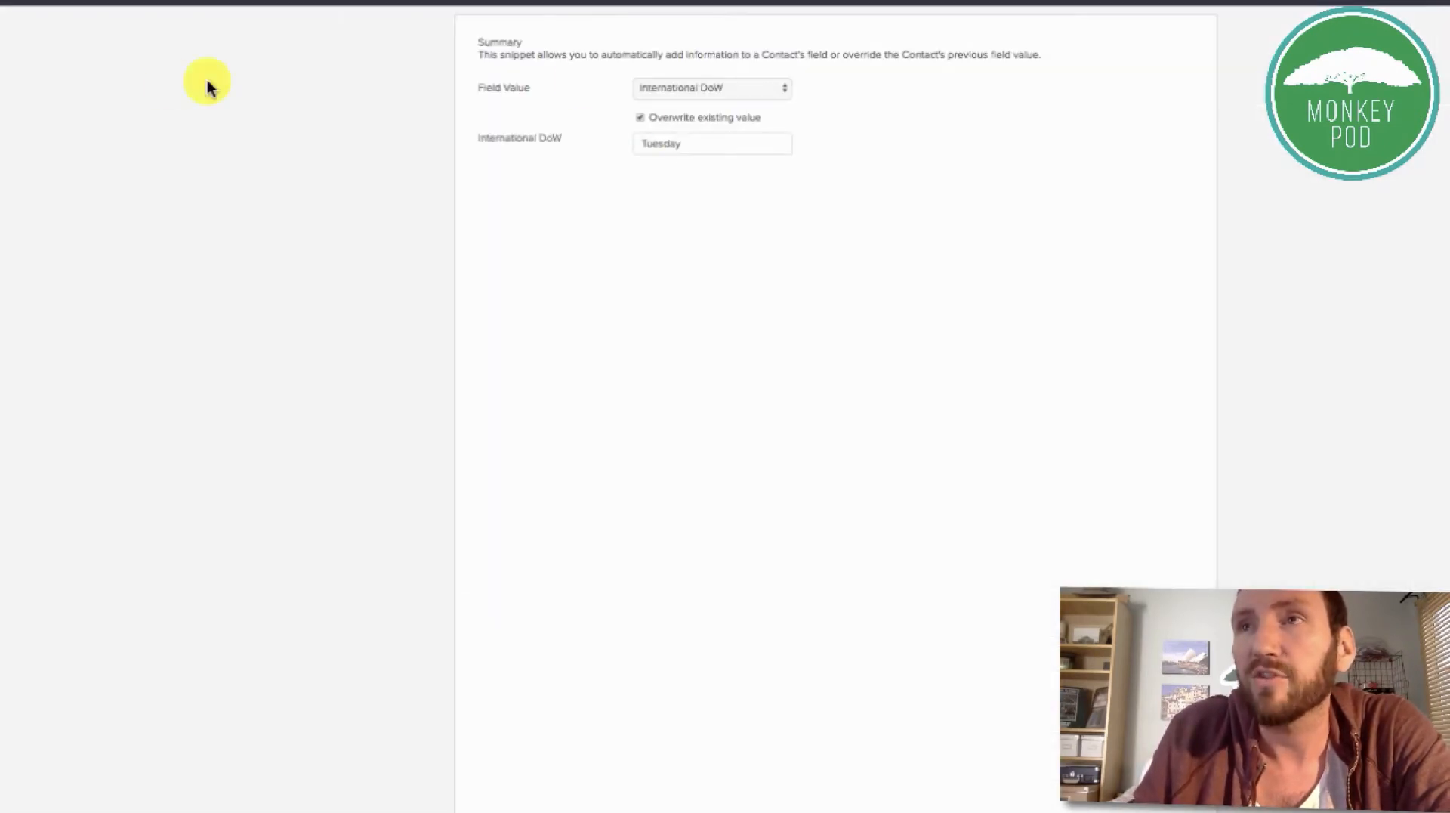
pyautogui.hotkey('ctrl', 'a')
pyautogui.write('W')
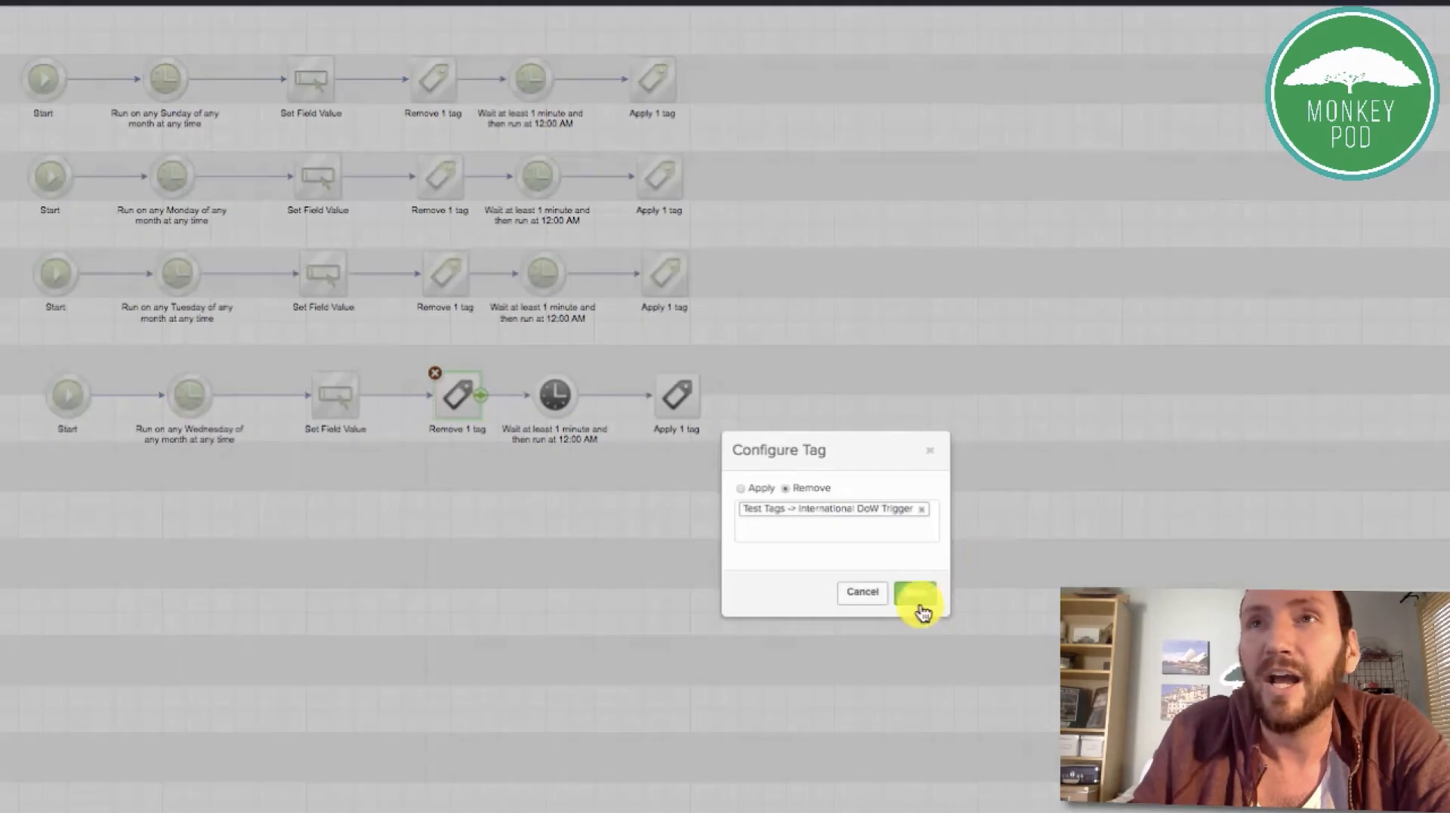
pyautogui.click(916, 602)
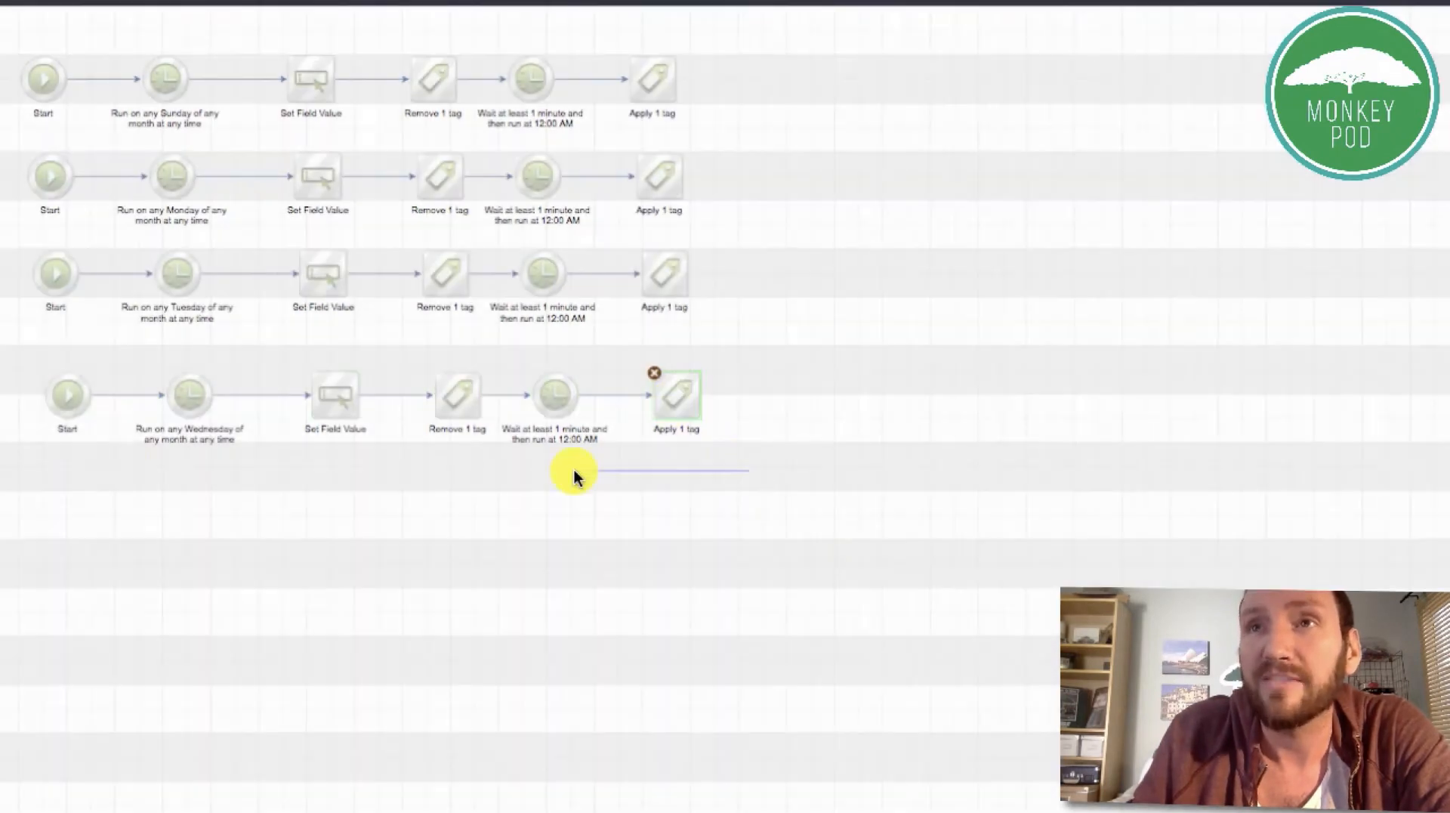
# Align the Wednesday chain under the Tuesday chain and place a duplicate of it directly beneath as a fifth row.
pyautogui.rightClick(191, 410)
pyautogui.click(223, 426)
pyautogui.moveTo(200, 459); pyautogui.dragTo(188, 485)
pyautogui.moveTo(27, 351); pyautogui.dragTo(675, 386)
pyautogui.moveTo(723, 526); pyautogui.dragTo(27, 447)
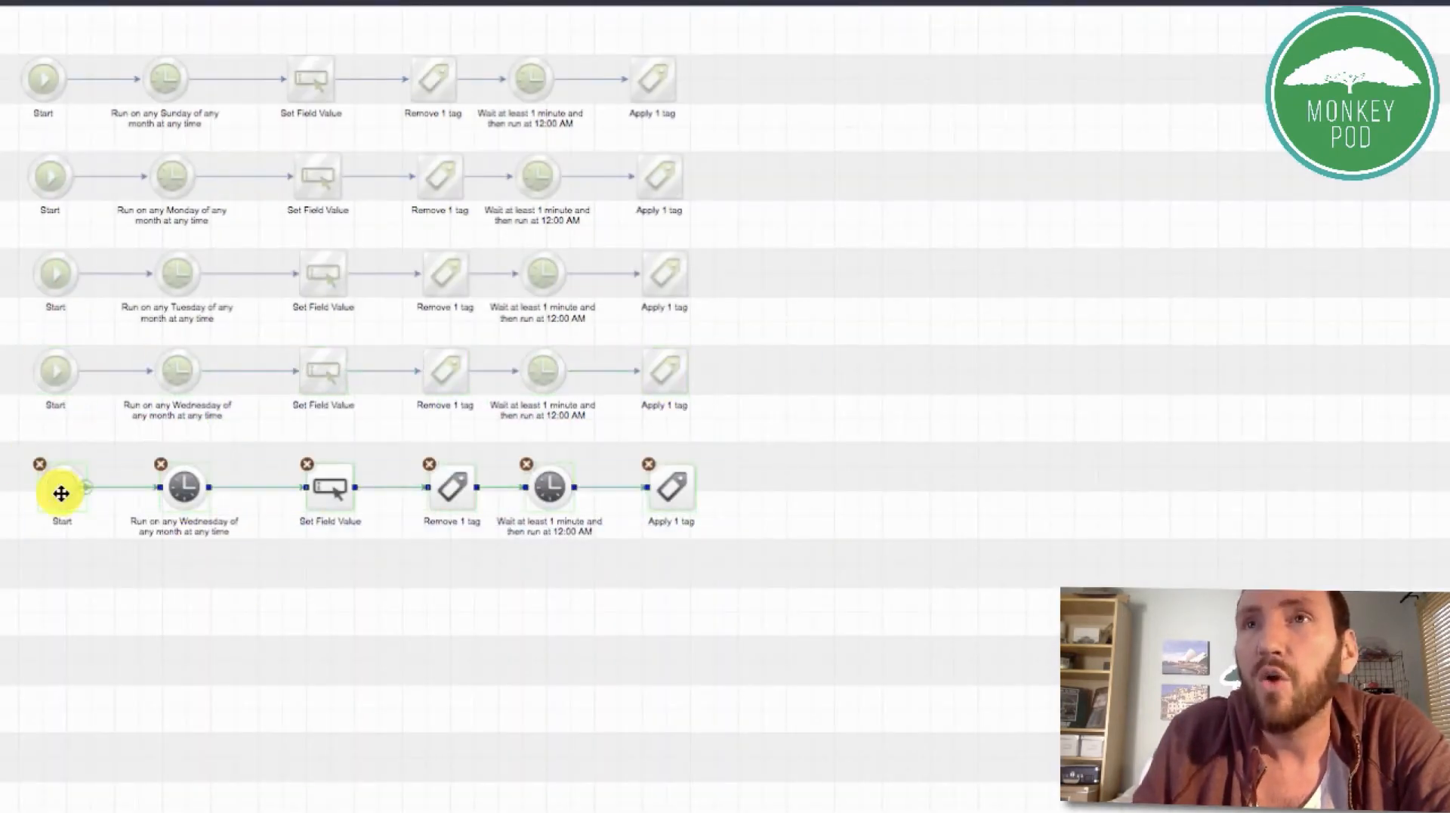
pyautogui.moveTo(60, 495); pyautogui.dragTo(59, 470)
# Configure the fifth chain for Thursday by changing its first delay timer's day, and save its tag removal step.
pyautogui.doubleClick(184, 463)
pyautogui.click(830, 590)
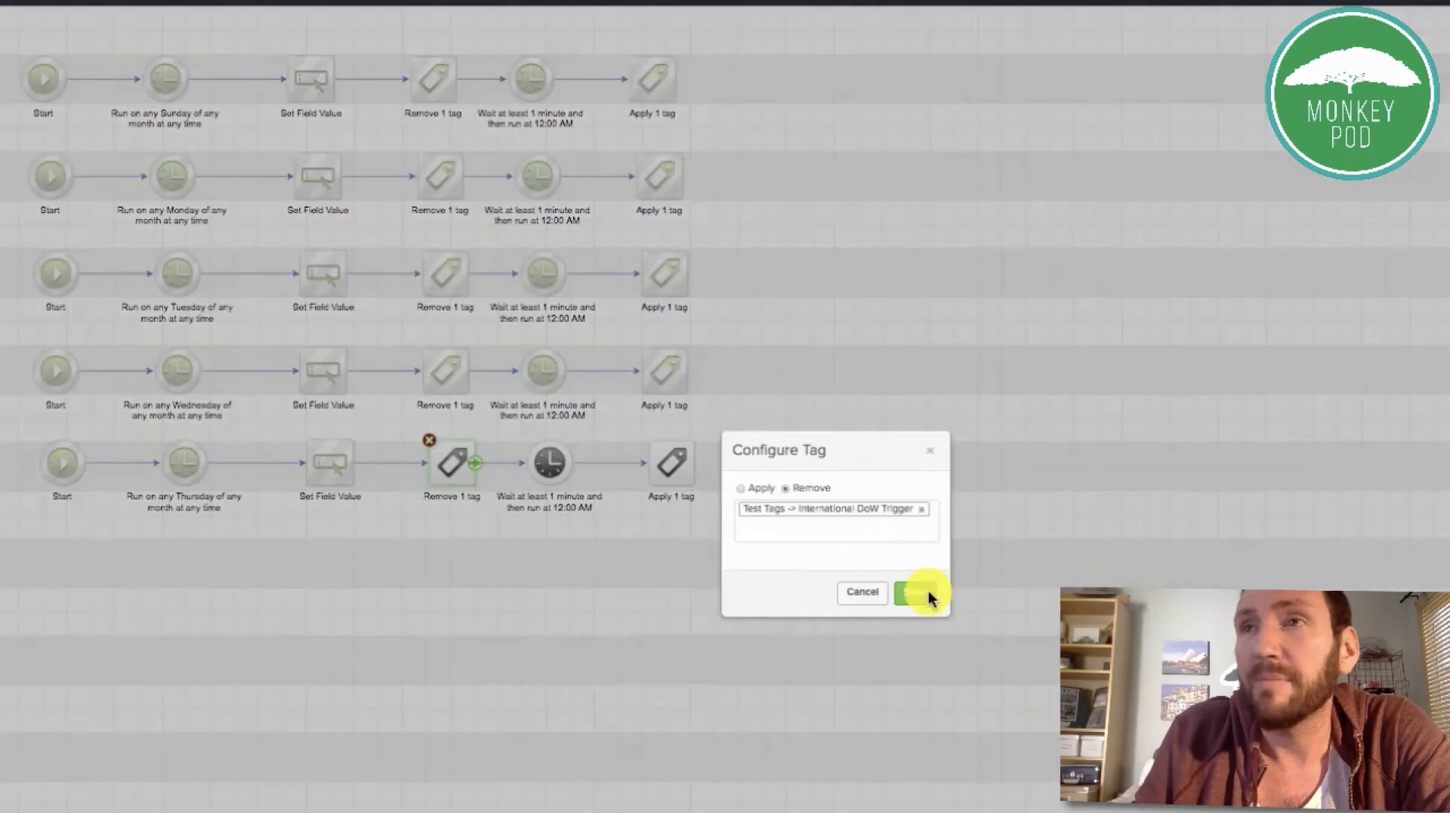
pyautogui.click(926, 592)
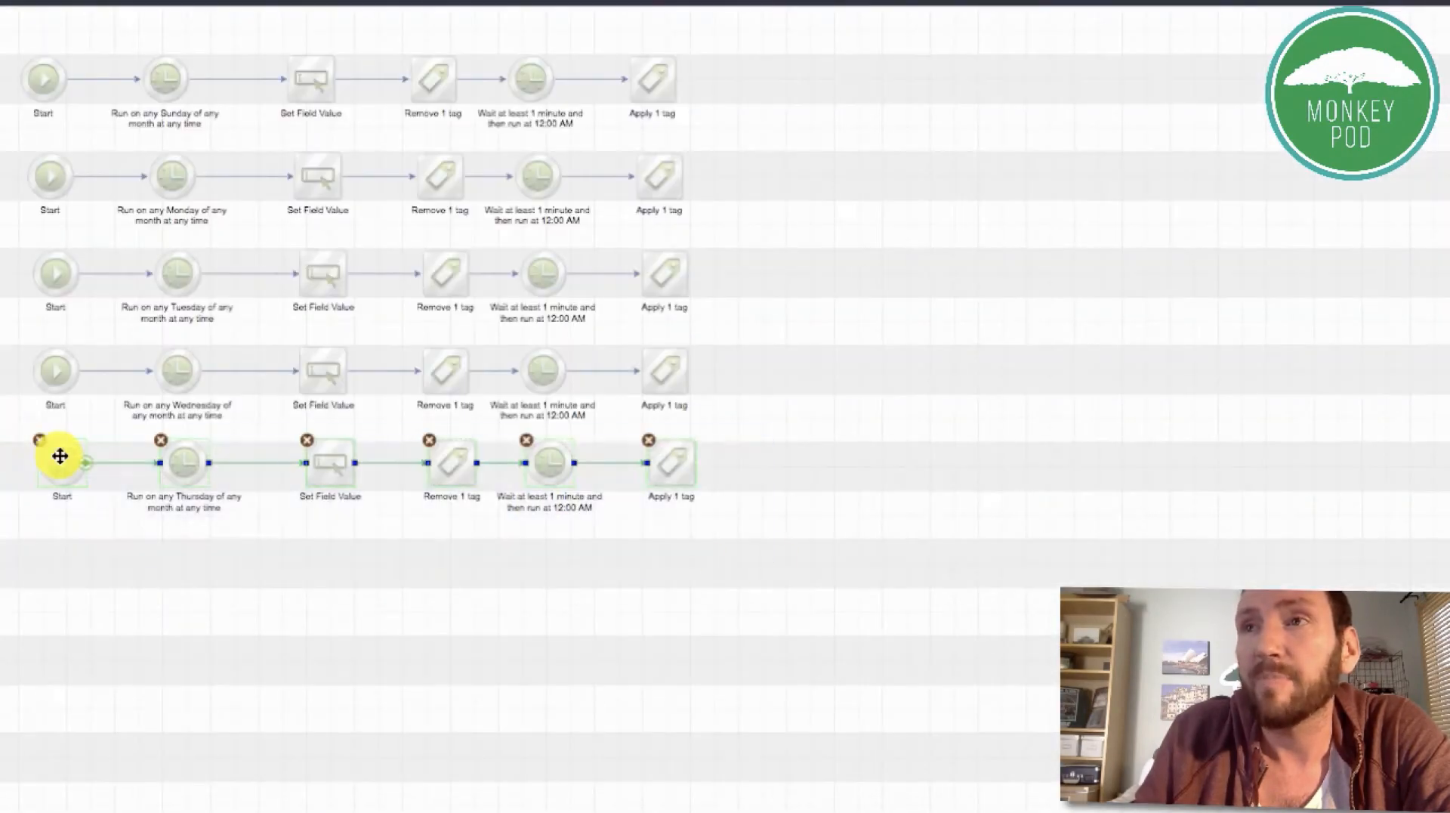
# Duplicate the Thursday chain beneath it and set the copy's first delay timer to run on Friday.
pyautogui.moveTo(59, 455); pyautogui.dragTo(194, 582)
pyautogui.doubleClick(193, 578)
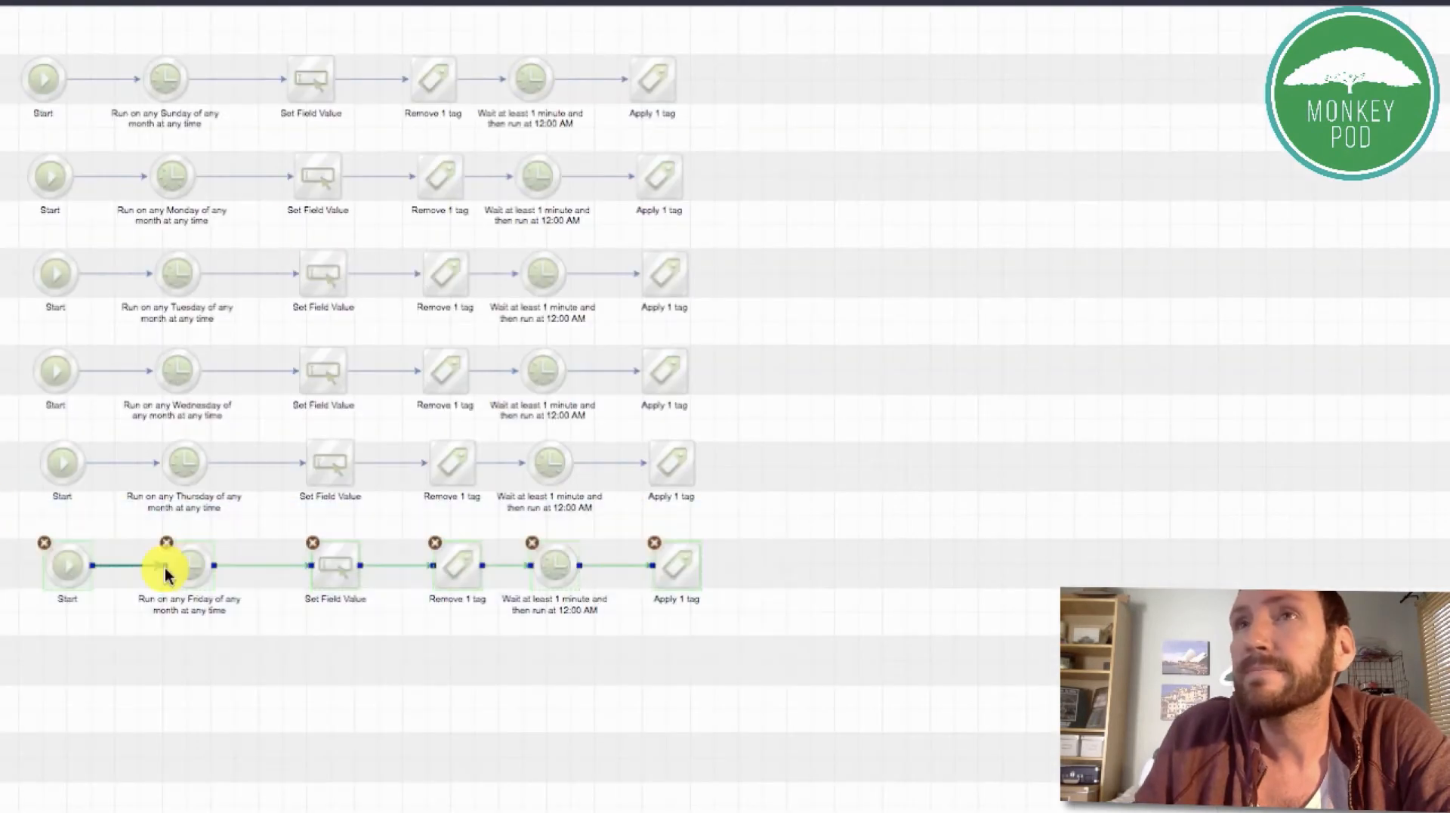
# Duplicate the Friday chain as a seventh row, set its International DoW value to Saturday, and save its tag removal step.
pyautogui.moveTo(71, 570); pyautogui.dragTo(194, 693)
pyautogui.write('S')
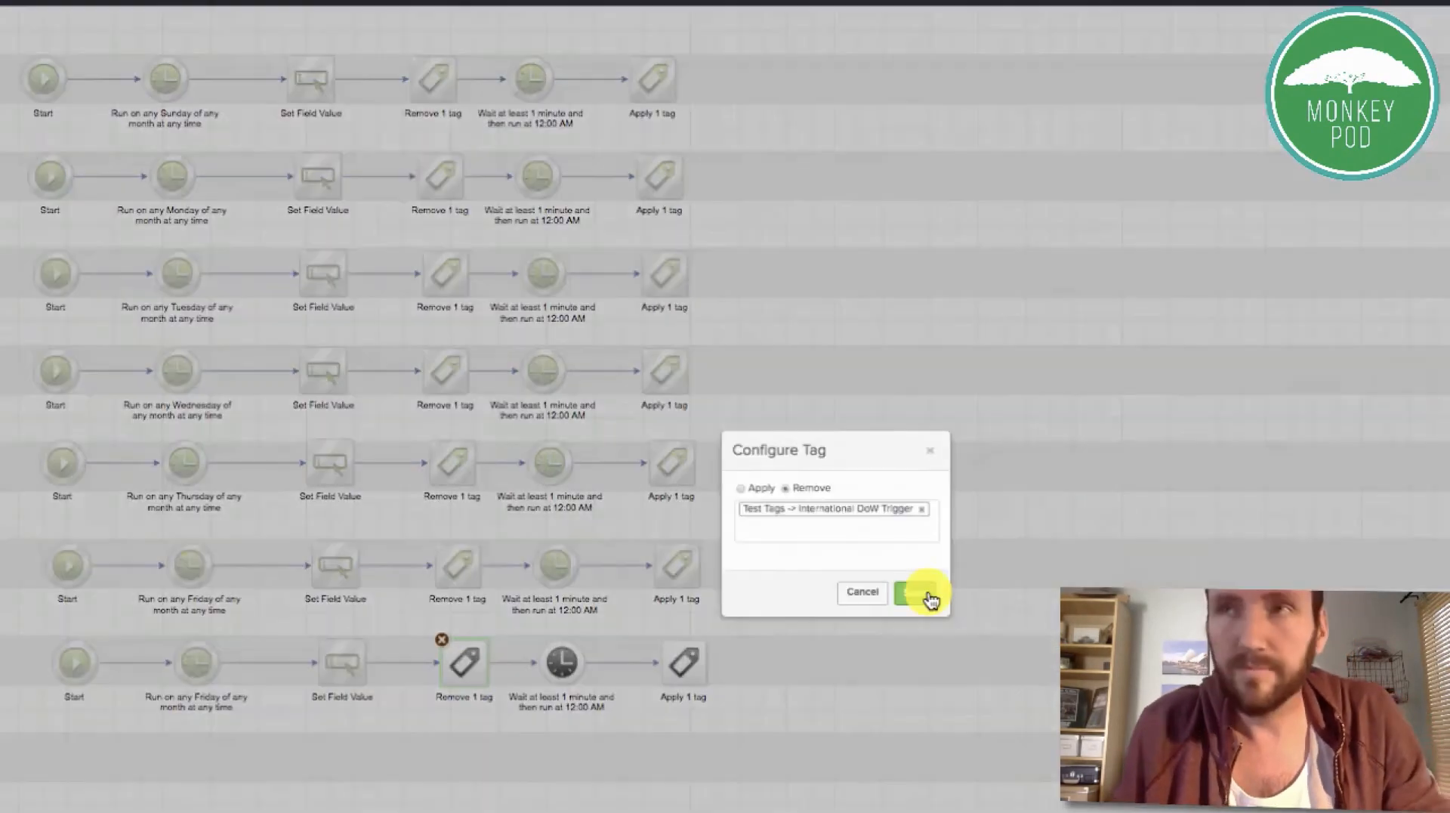
pyautogui.click(928, 592)
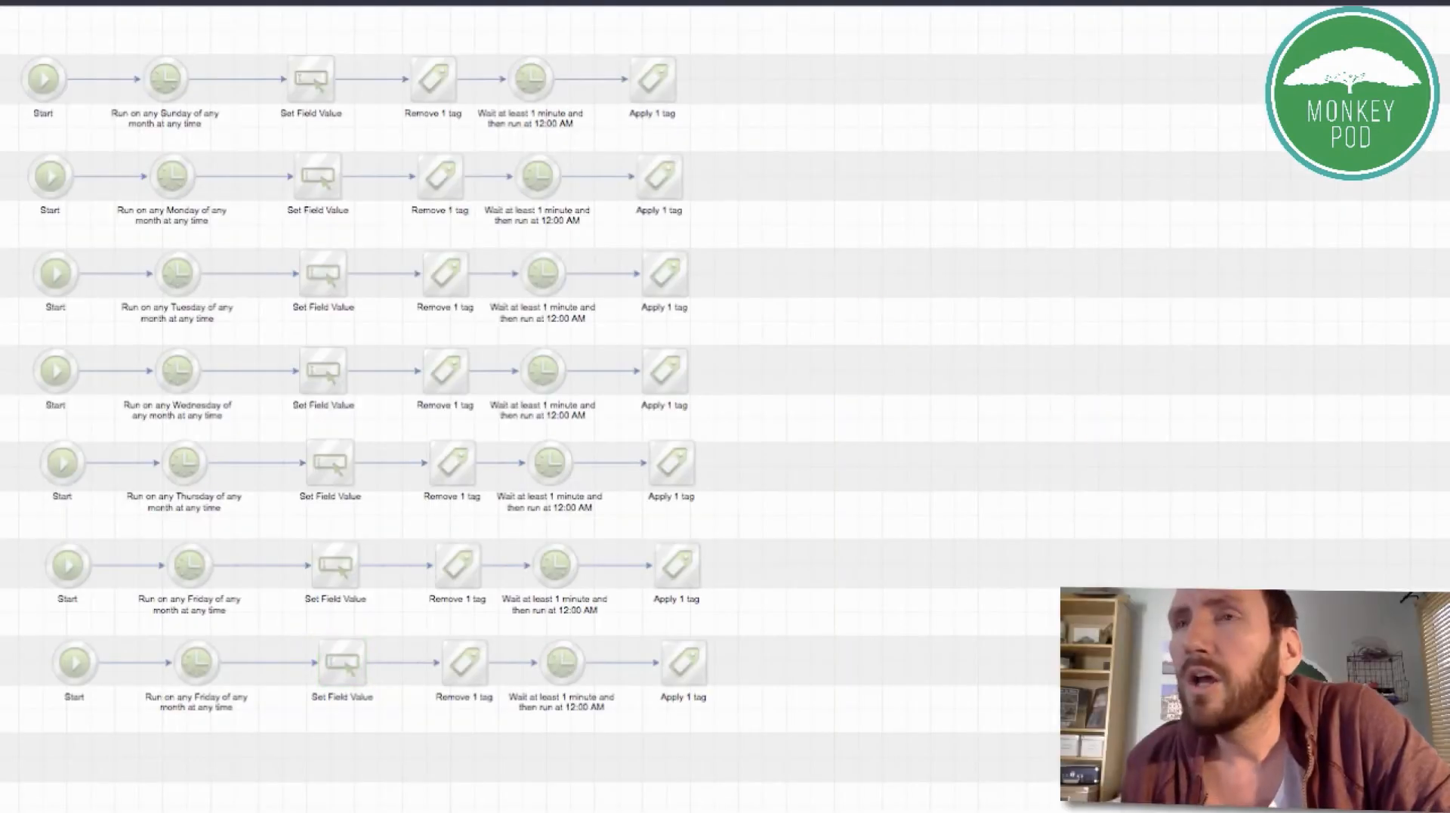
# Review the day chains in the sequence, examining their first delay timers and the Tuesday chain's Set Field Value configuration.
pyautogui.moveTo(821, 810); pyautogui.dragTo(2, 28)
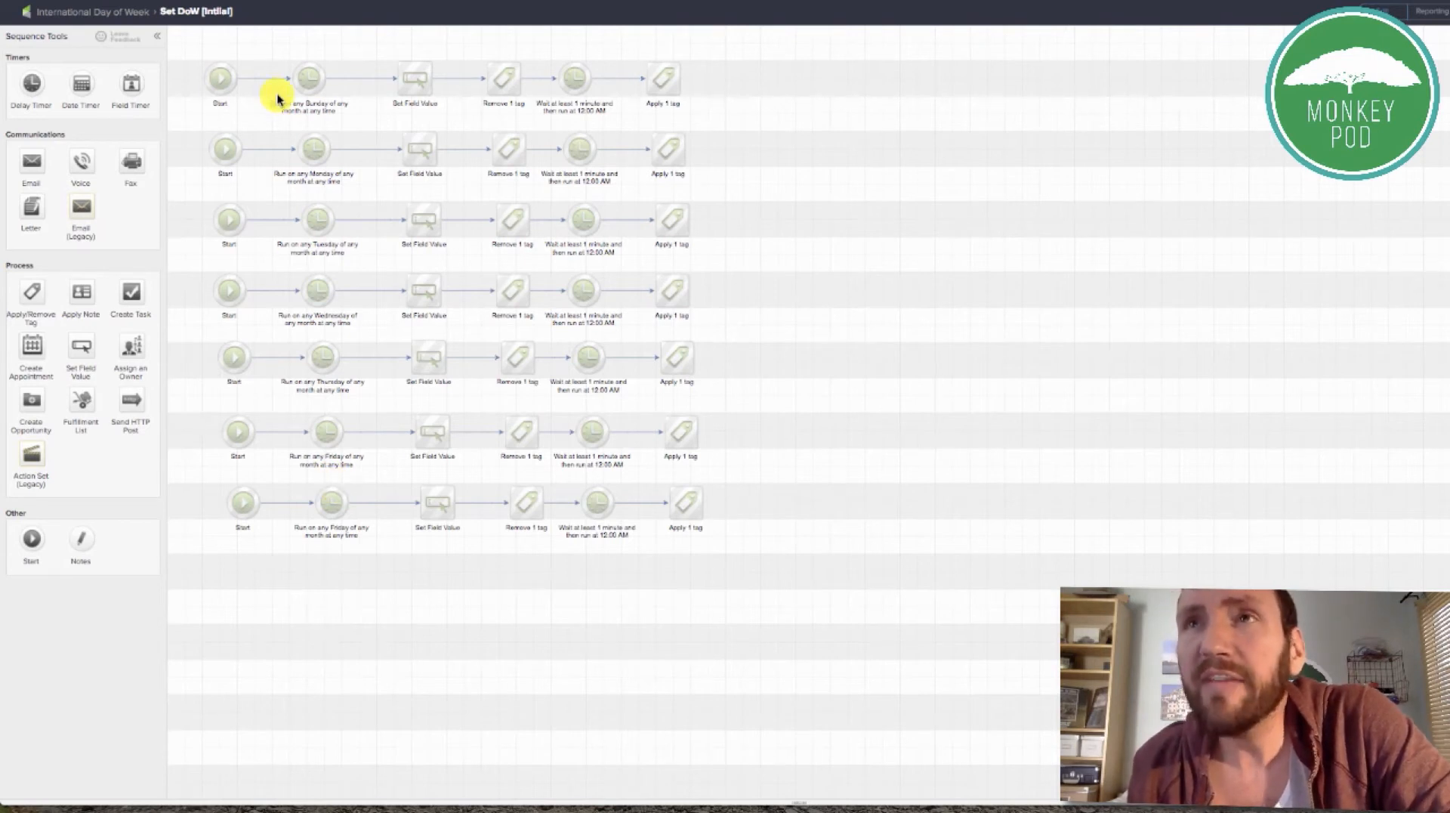
pyautogui.moveTo(189, 38); pyautogui.dragTo(398, 572)
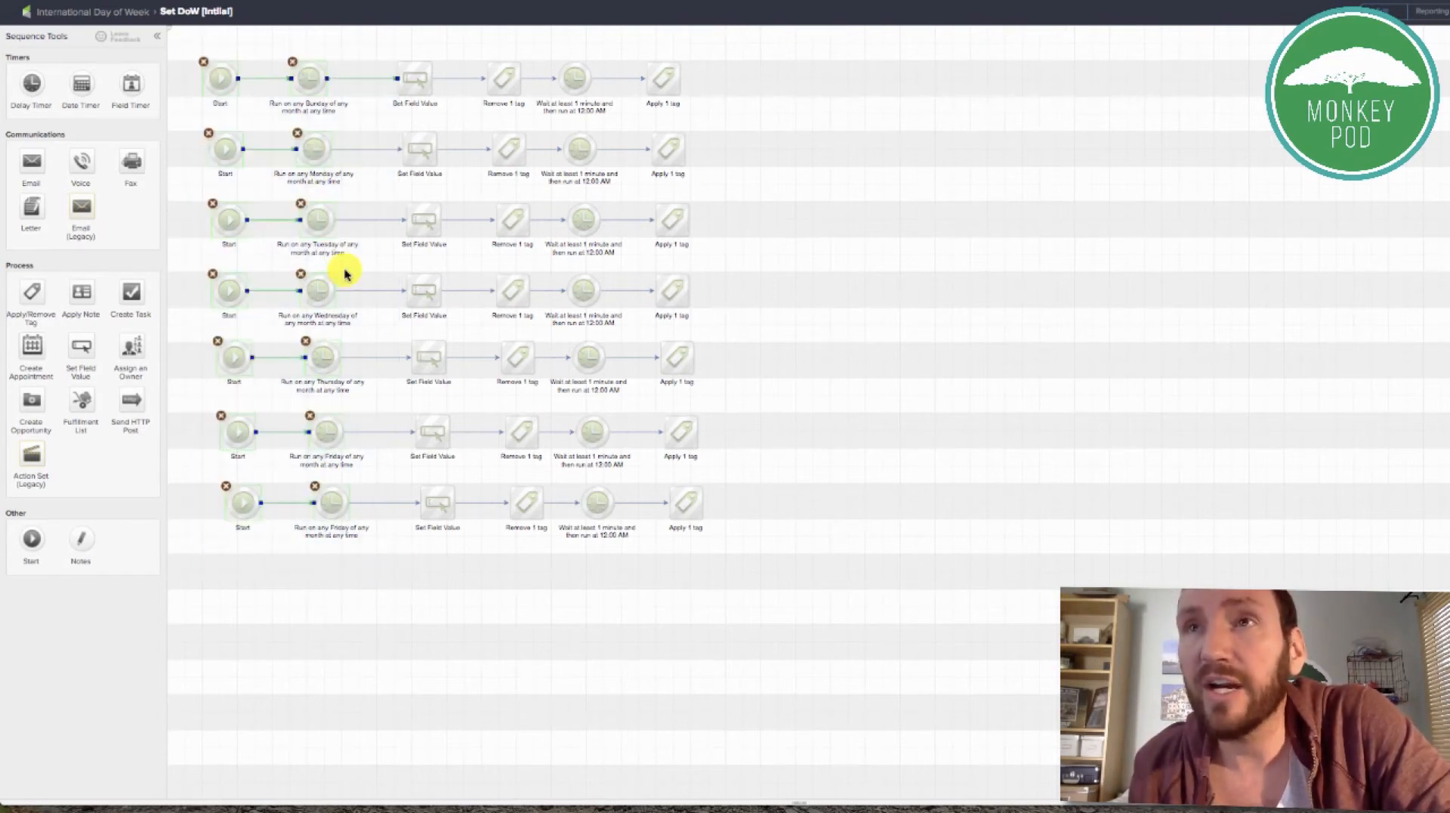
pyautogui.click(309, 86)
pyautogui.click(314, 148)
pyautogui.click(311, 220)
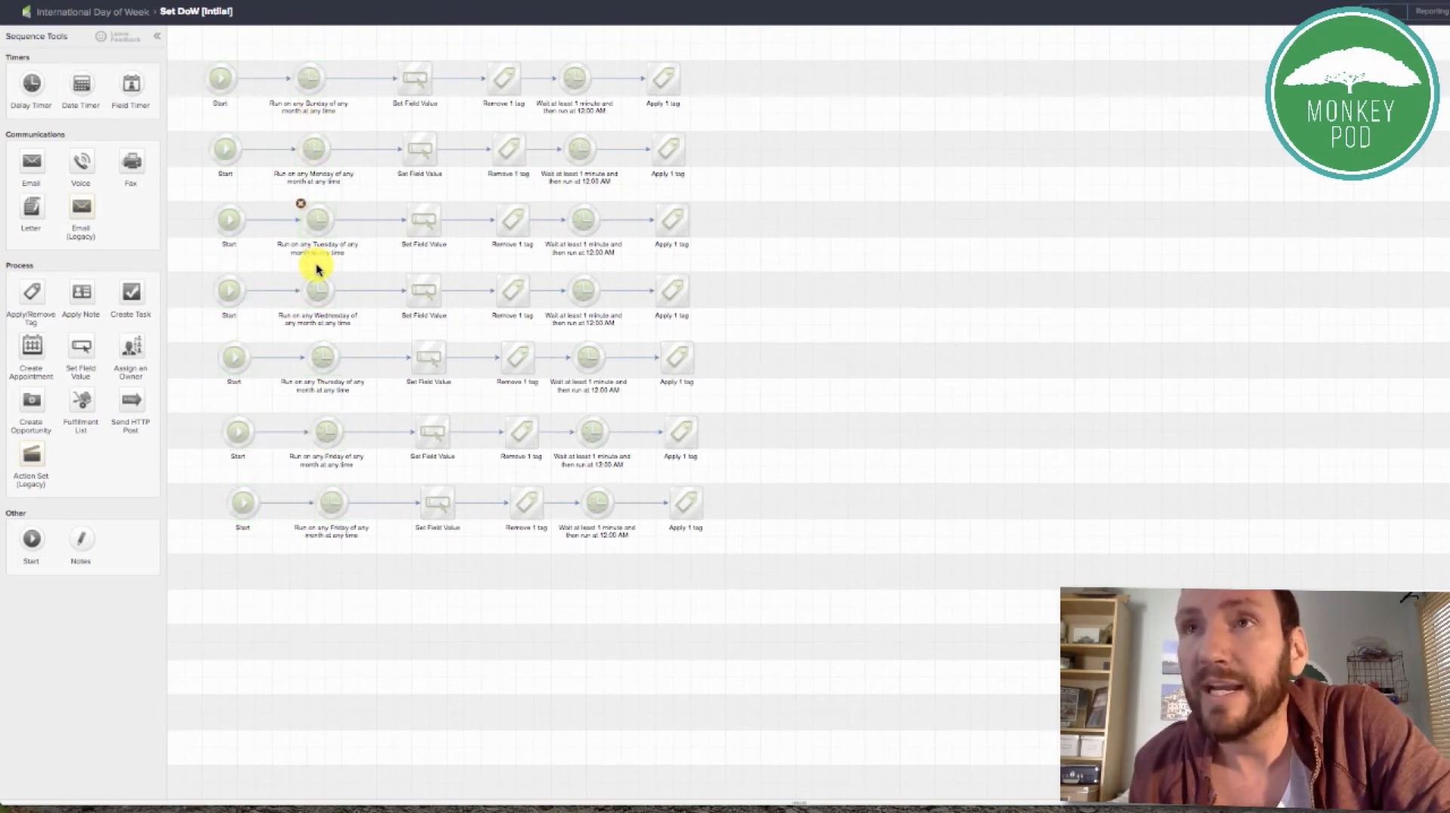
pyautogui.doubleClick(419, 237)
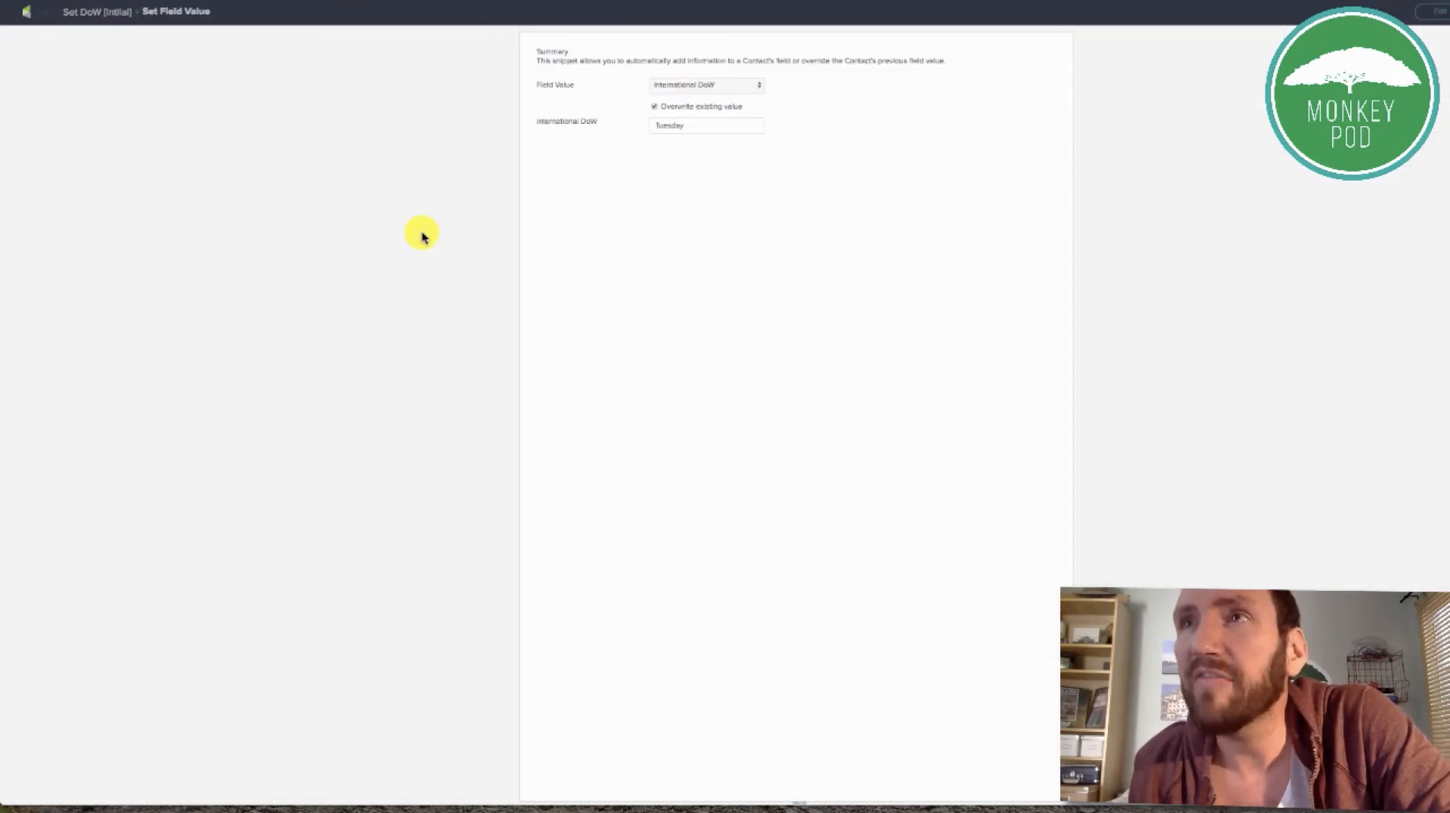
pyautogui.click(82, 9)
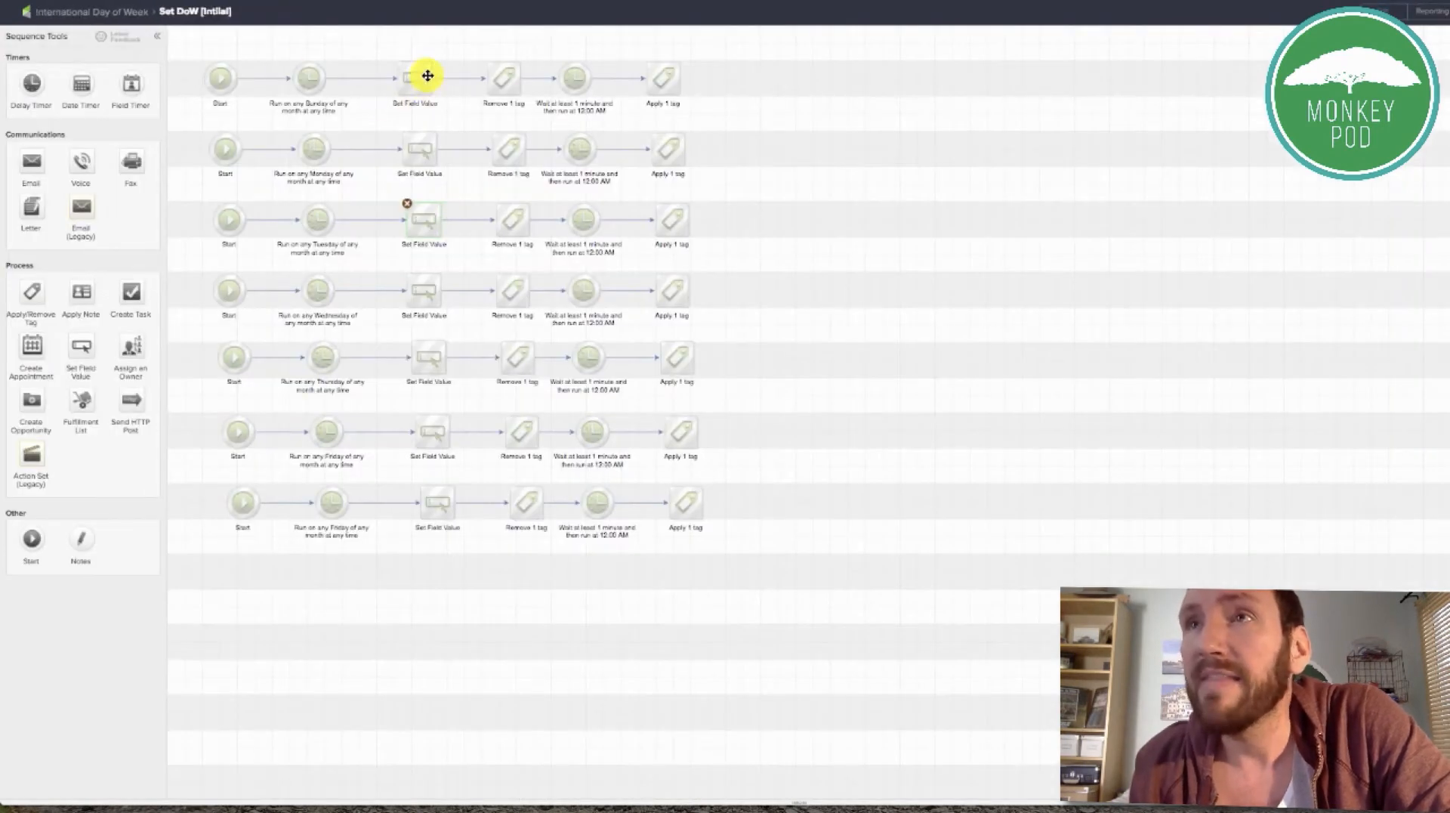
pyautogui.moveTo(451, 53); pyautogui.dragTo(547, 553)
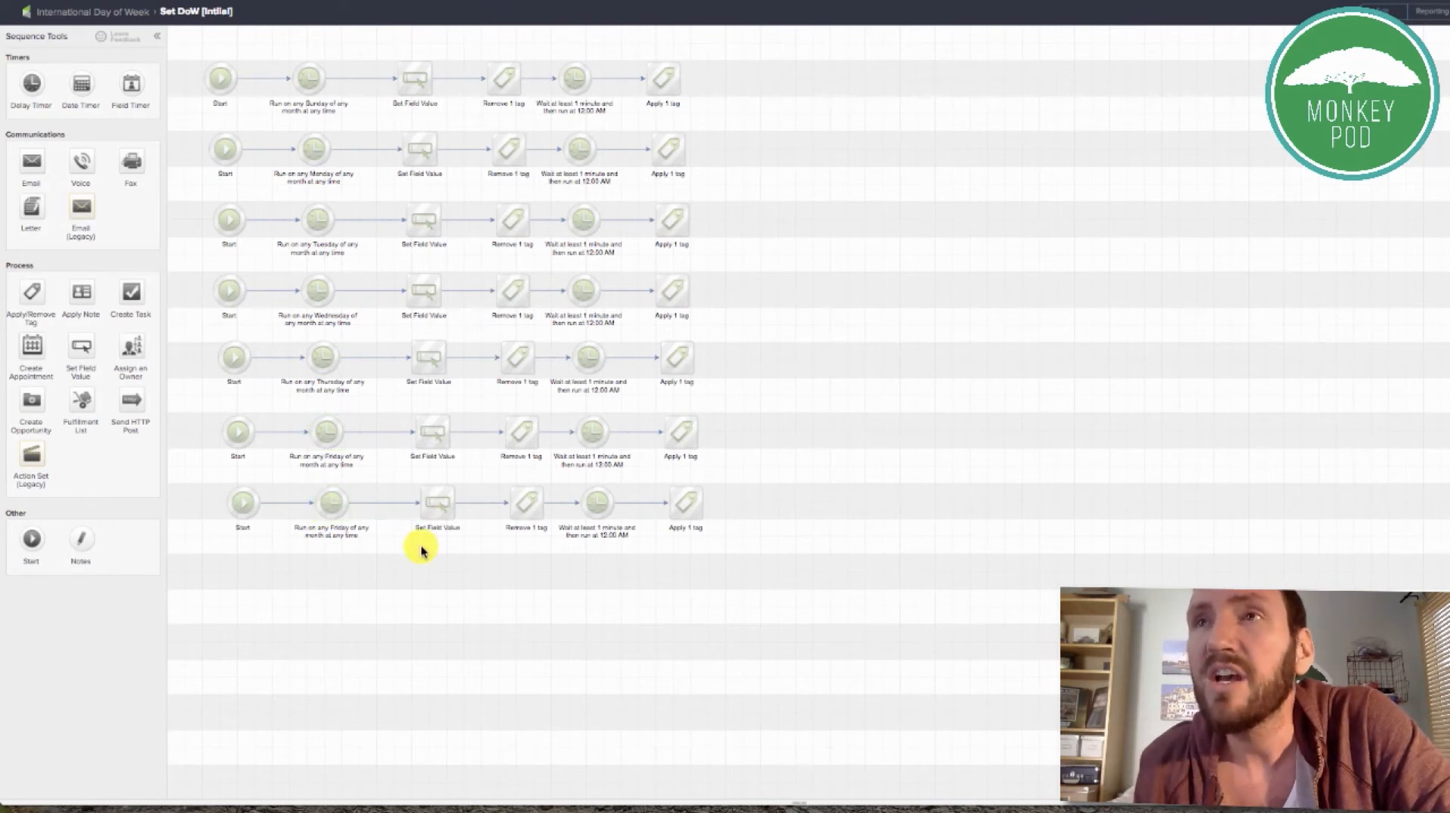
# Review the campaign overview, looking at how the two trigger goals connect to the Set DoW sequence and its chains.
pyautogui.click(129, 12)
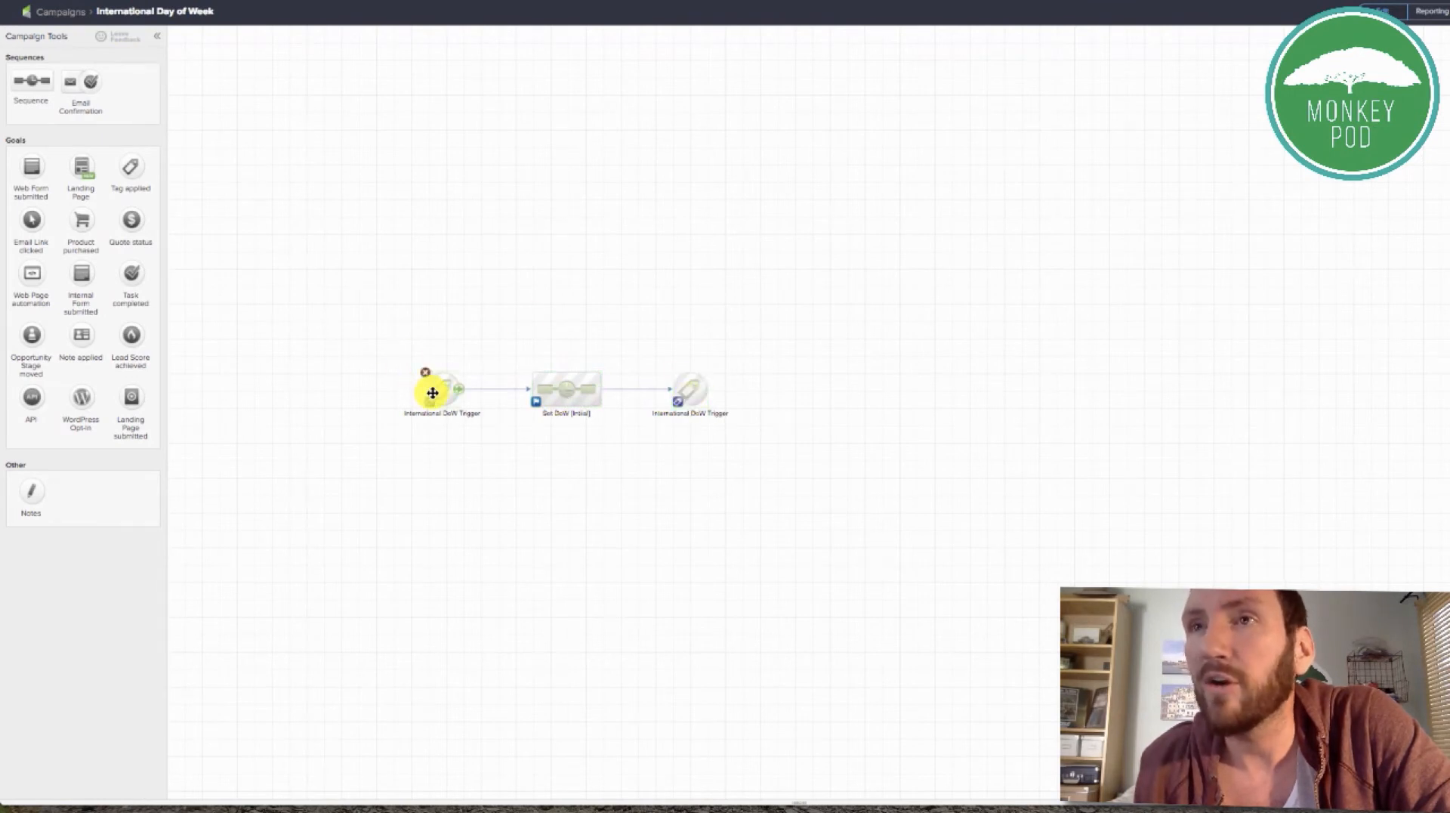
pyautogui.doubleClick(556, 393)
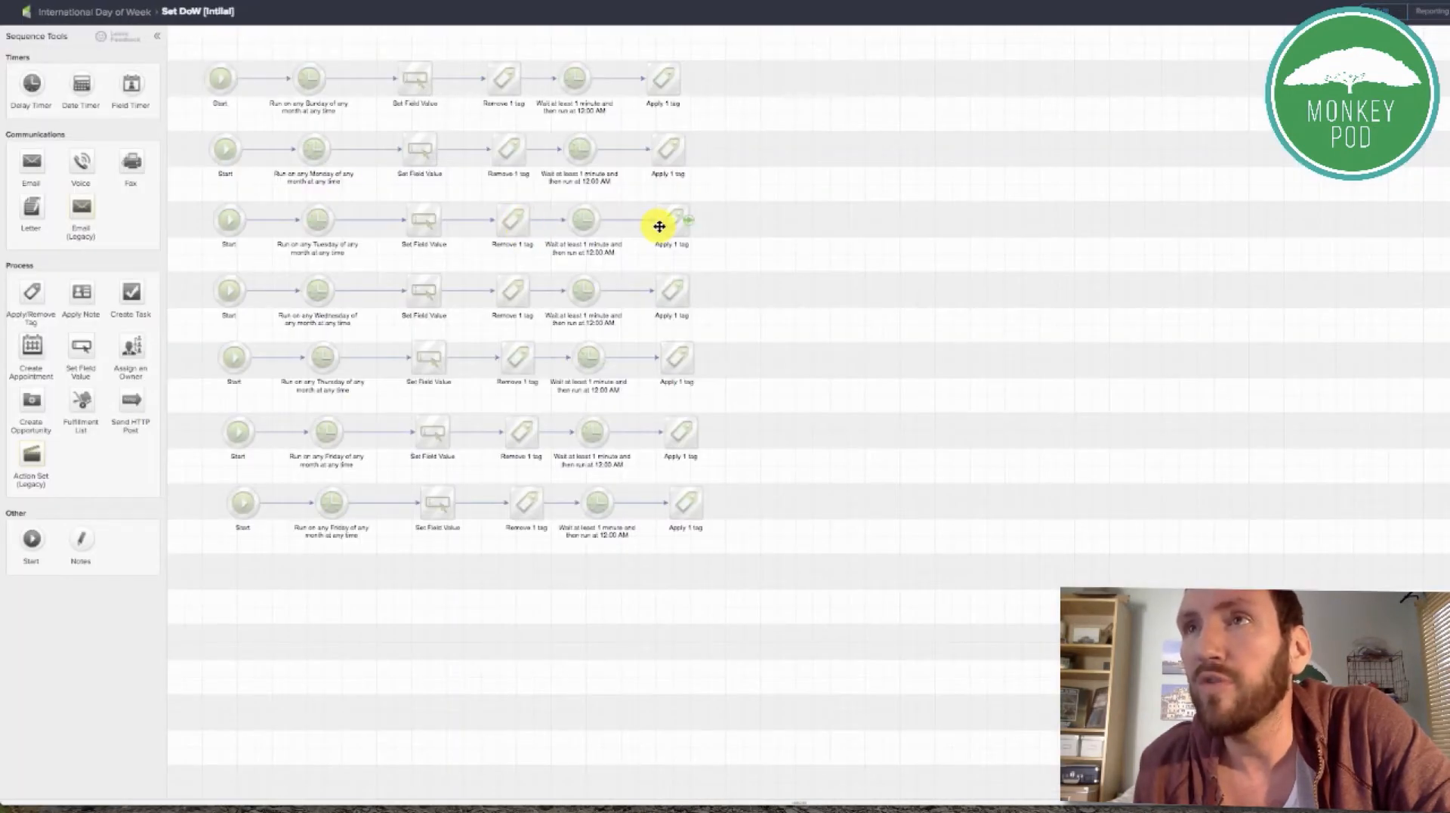
pyautogui.click(113, 11)
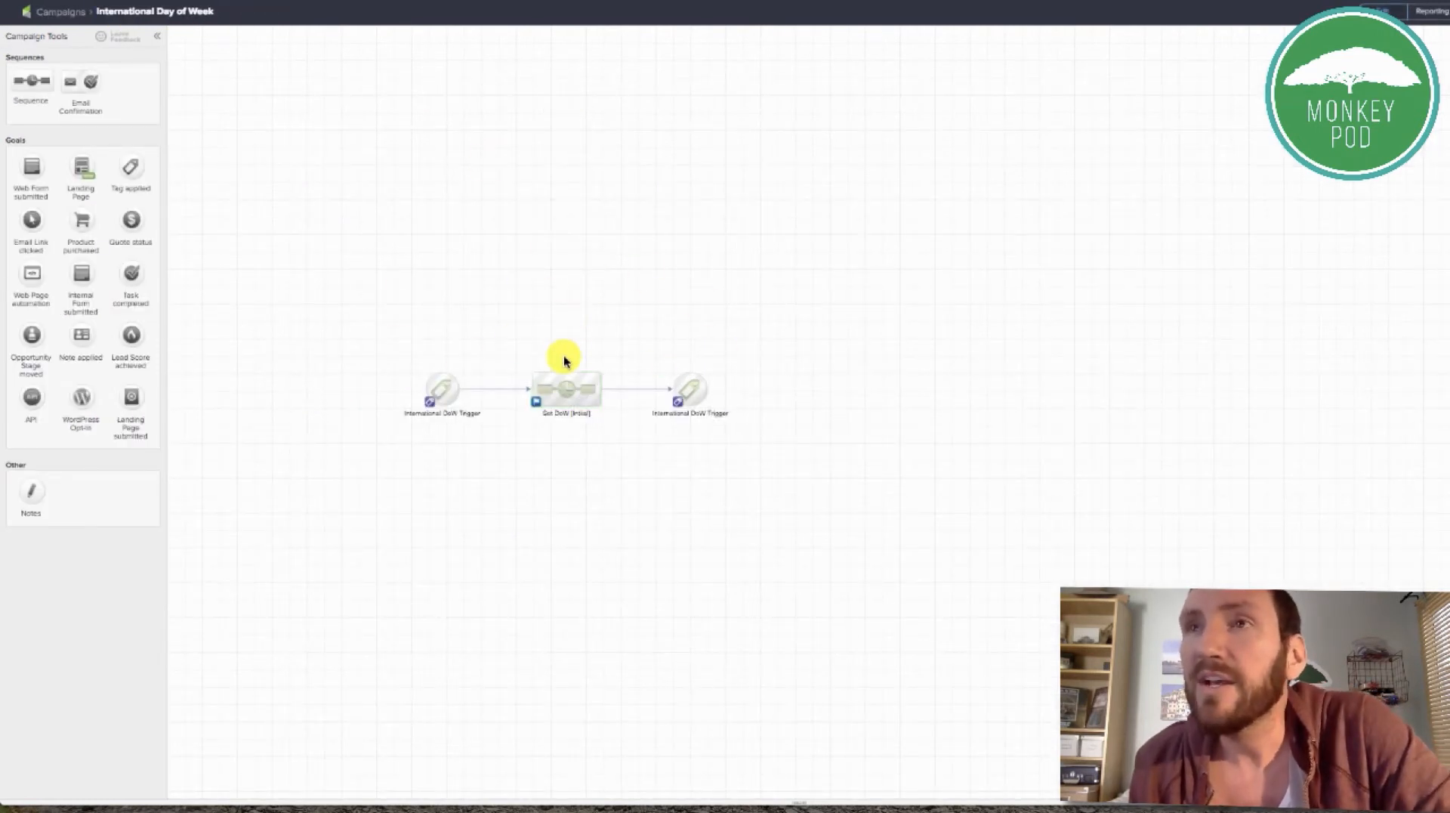
pyautogui.moveTo(376, 332); pyautogui.dragTo(772, 456)
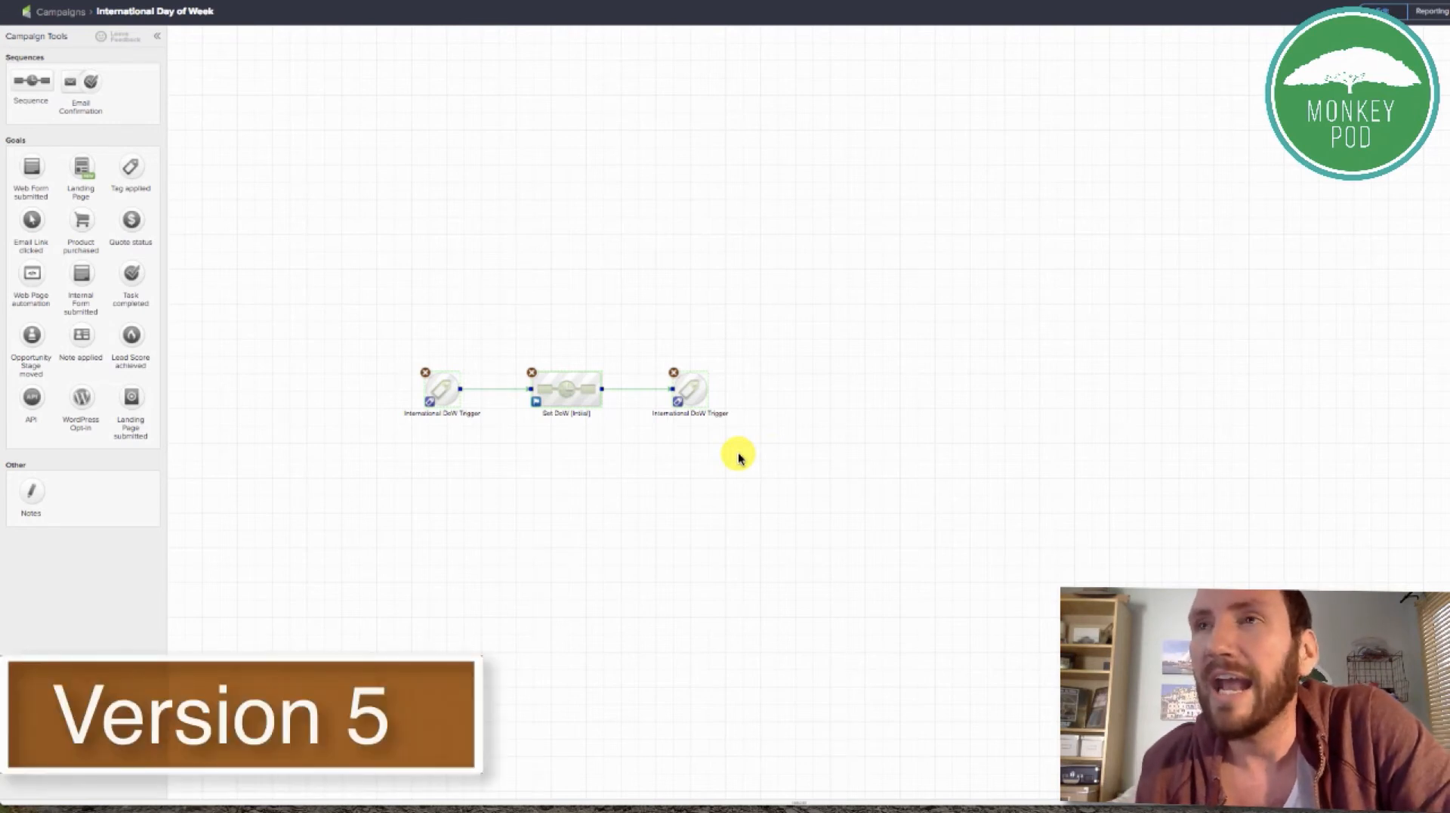
# In the Set DoW sequence, delete the tag removal, second delay timer and tag application steps from every chain except Sunday's.
pyautogui.doubleClick(566, 391)
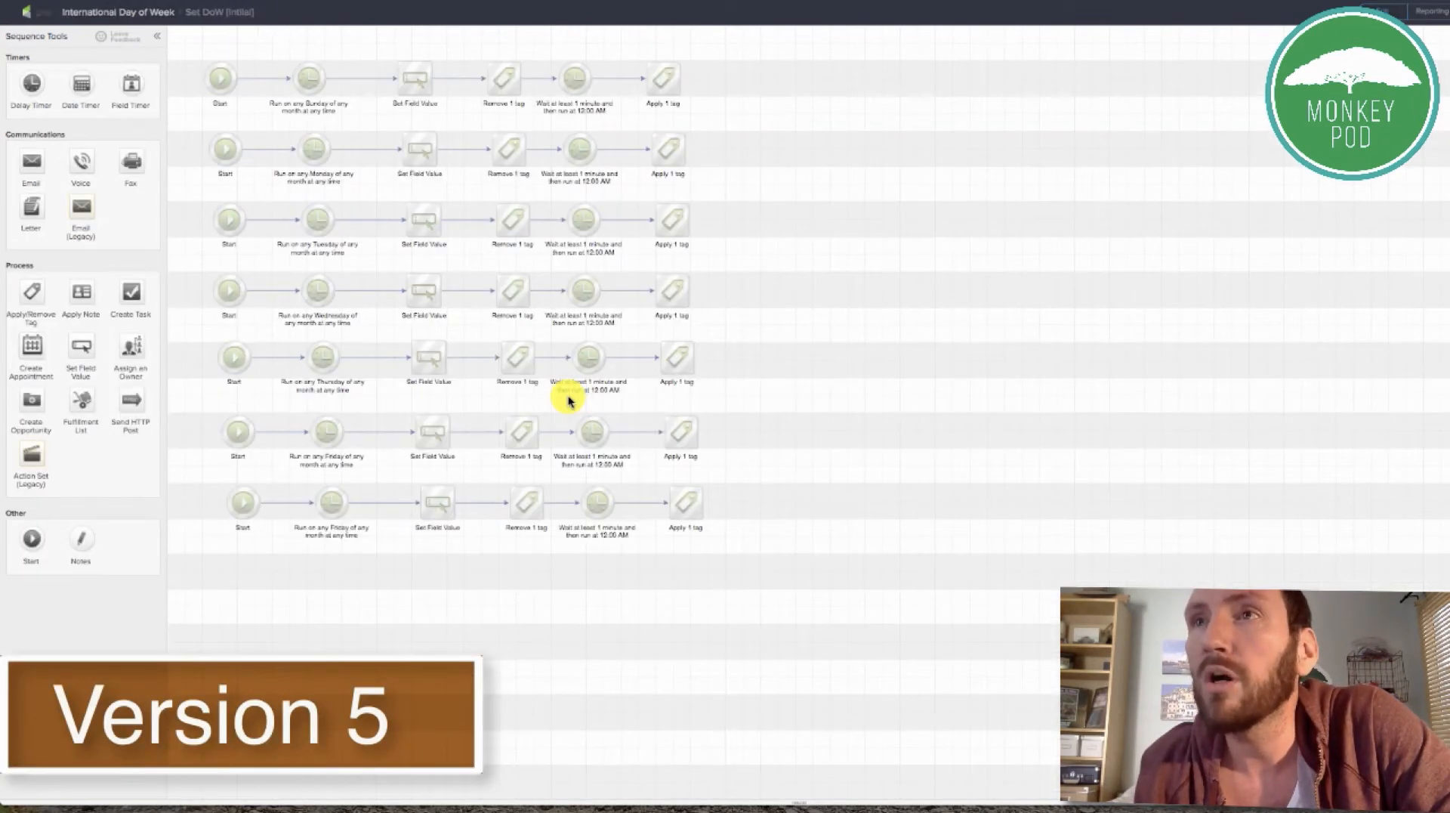
pyautogui.moveTo(727, 547); pyautogui.dragTo(553, 121)
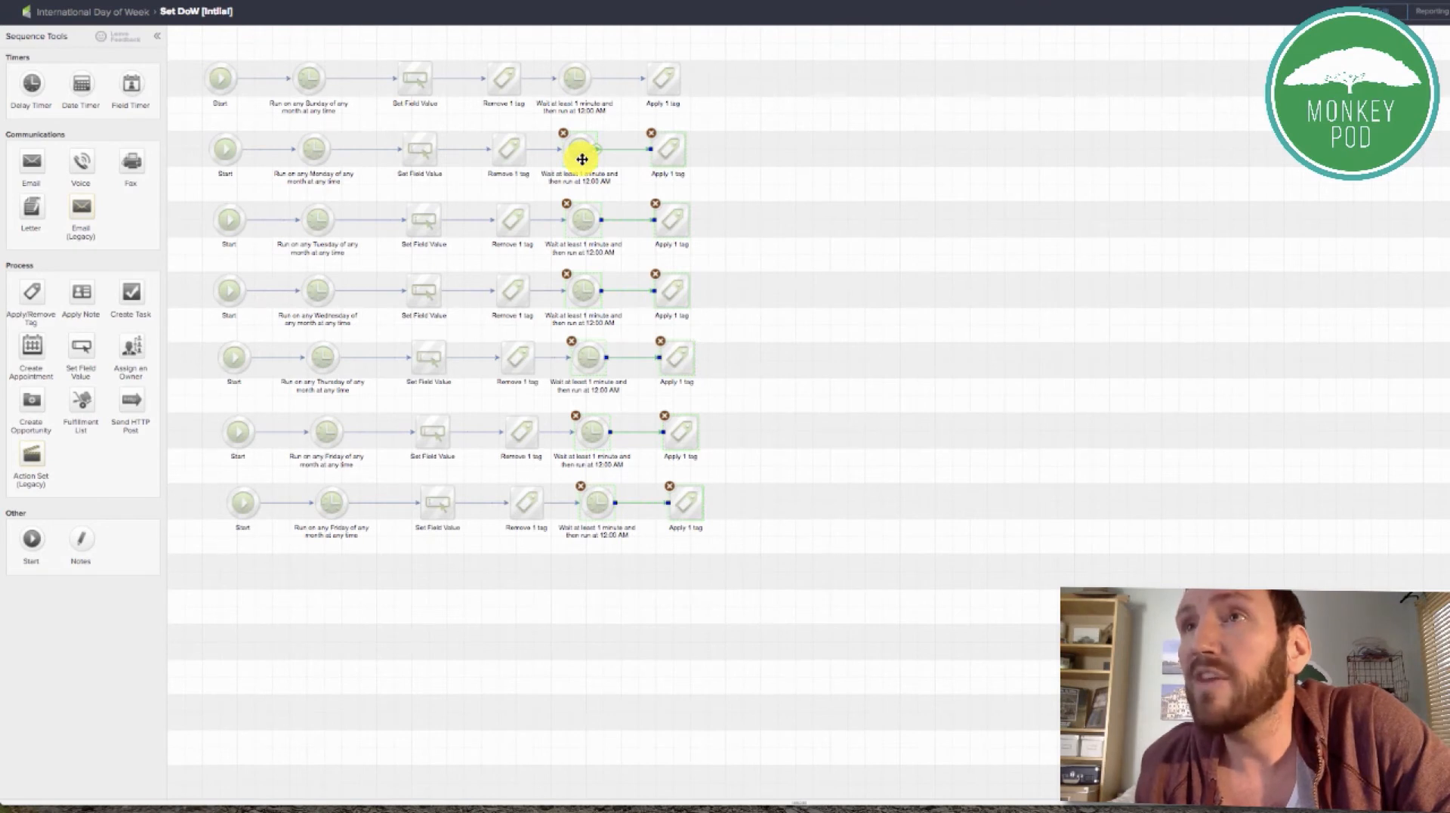
pyautogui.click(765, 590)
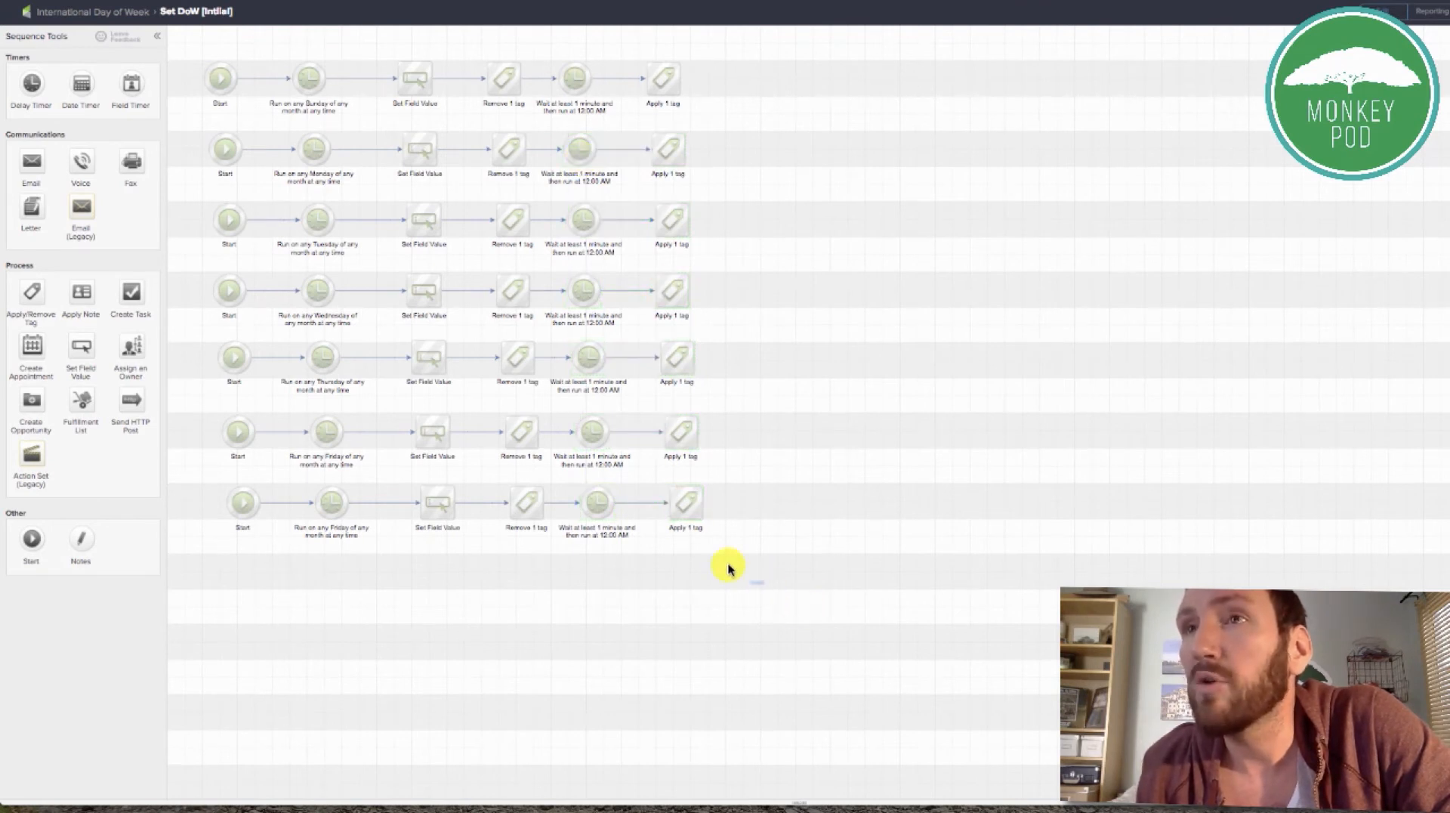
pyautogui.moveTo(728, 568); pyautogui.dragTo(478, 120)
pyautogui.rightClick(506, 156)
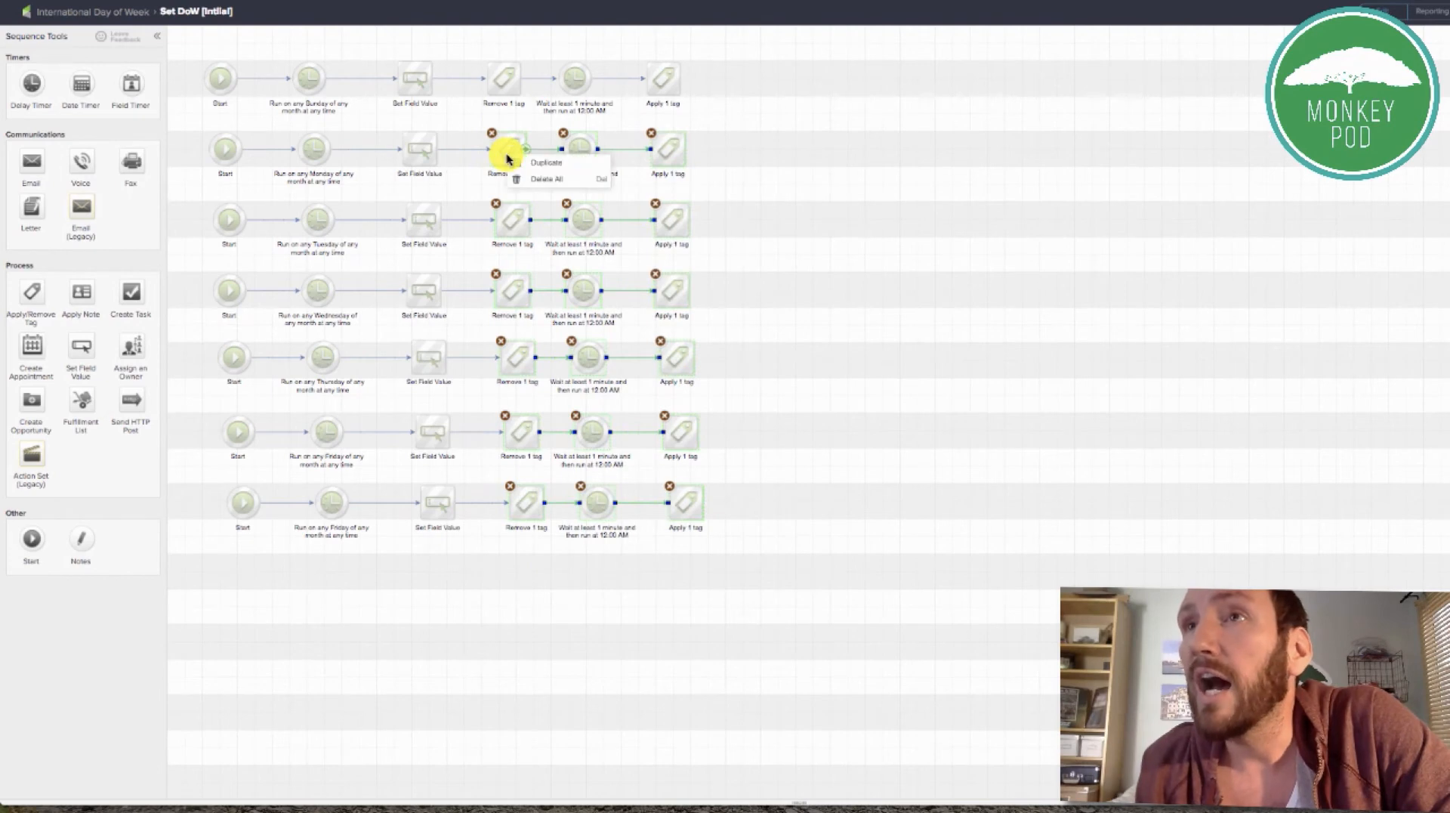
pyautogui.click(533, 178)
pyautogui.click(886, 514)
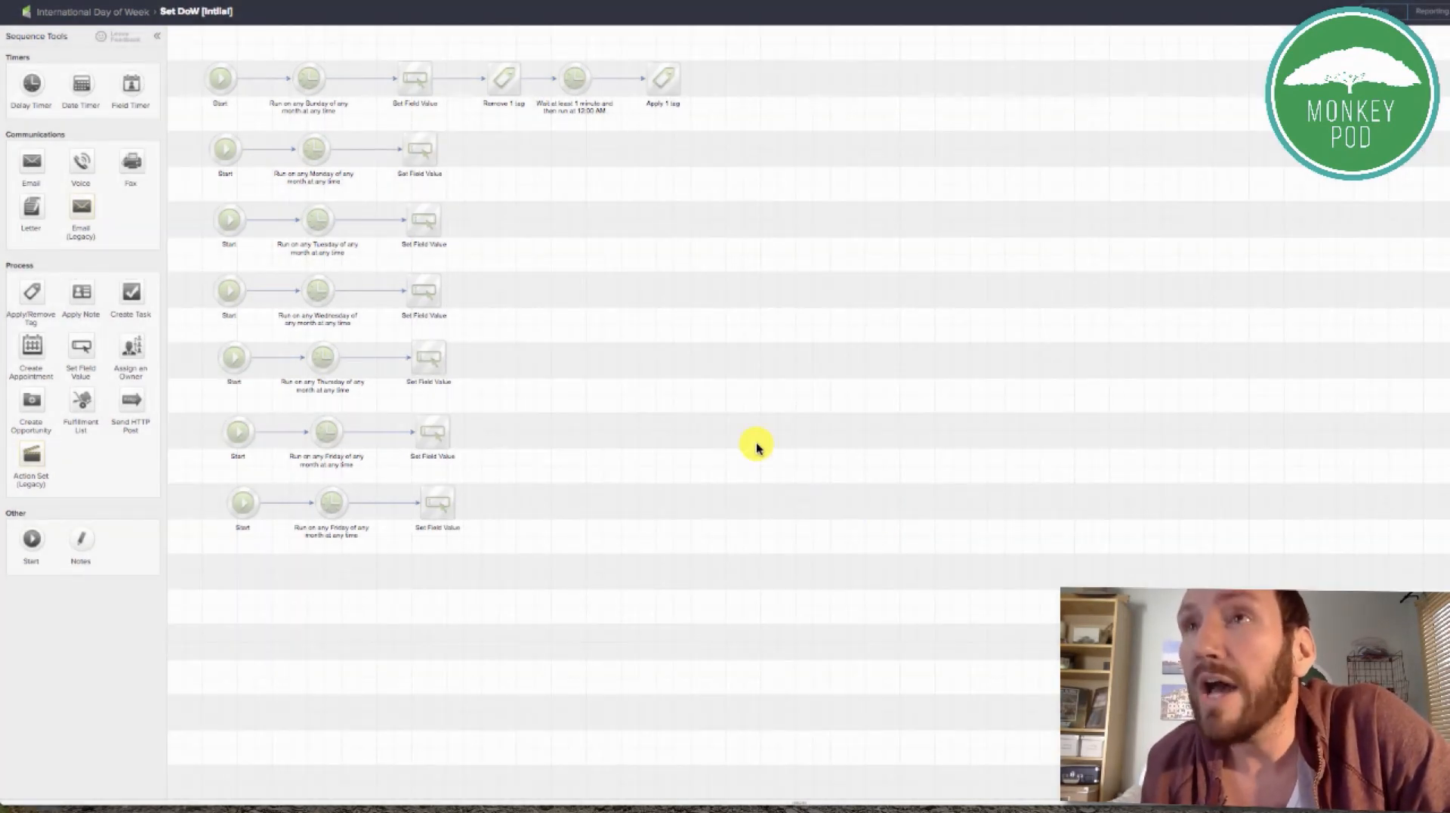
pyautogui.moveTo(712, 125); pyautogui.dragTo(470, 47)
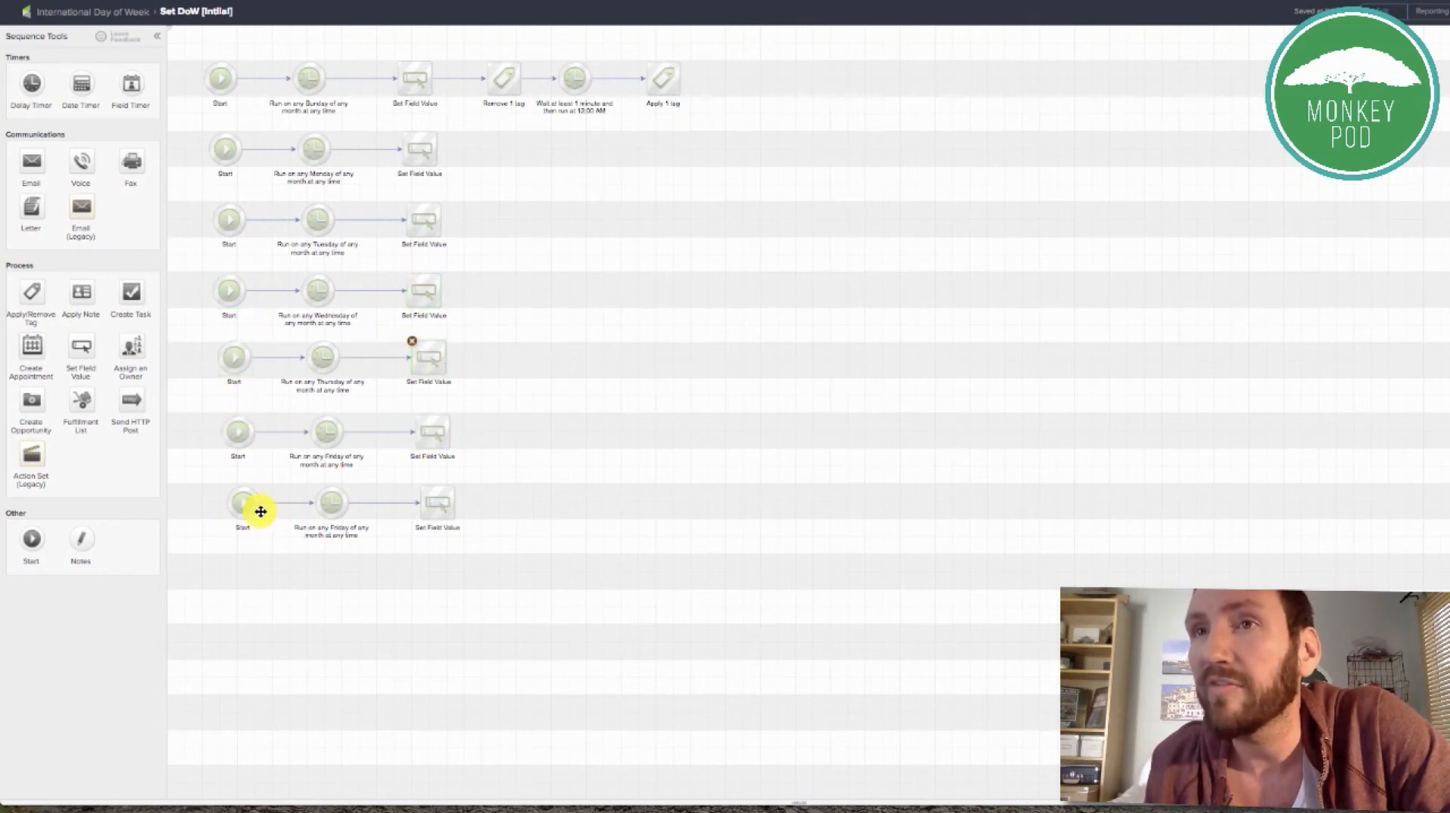
# Set the seventh chain's delay timer to run on any Saturday instead of Friday and save it.
pyautogui.doubleClick(329, 501)
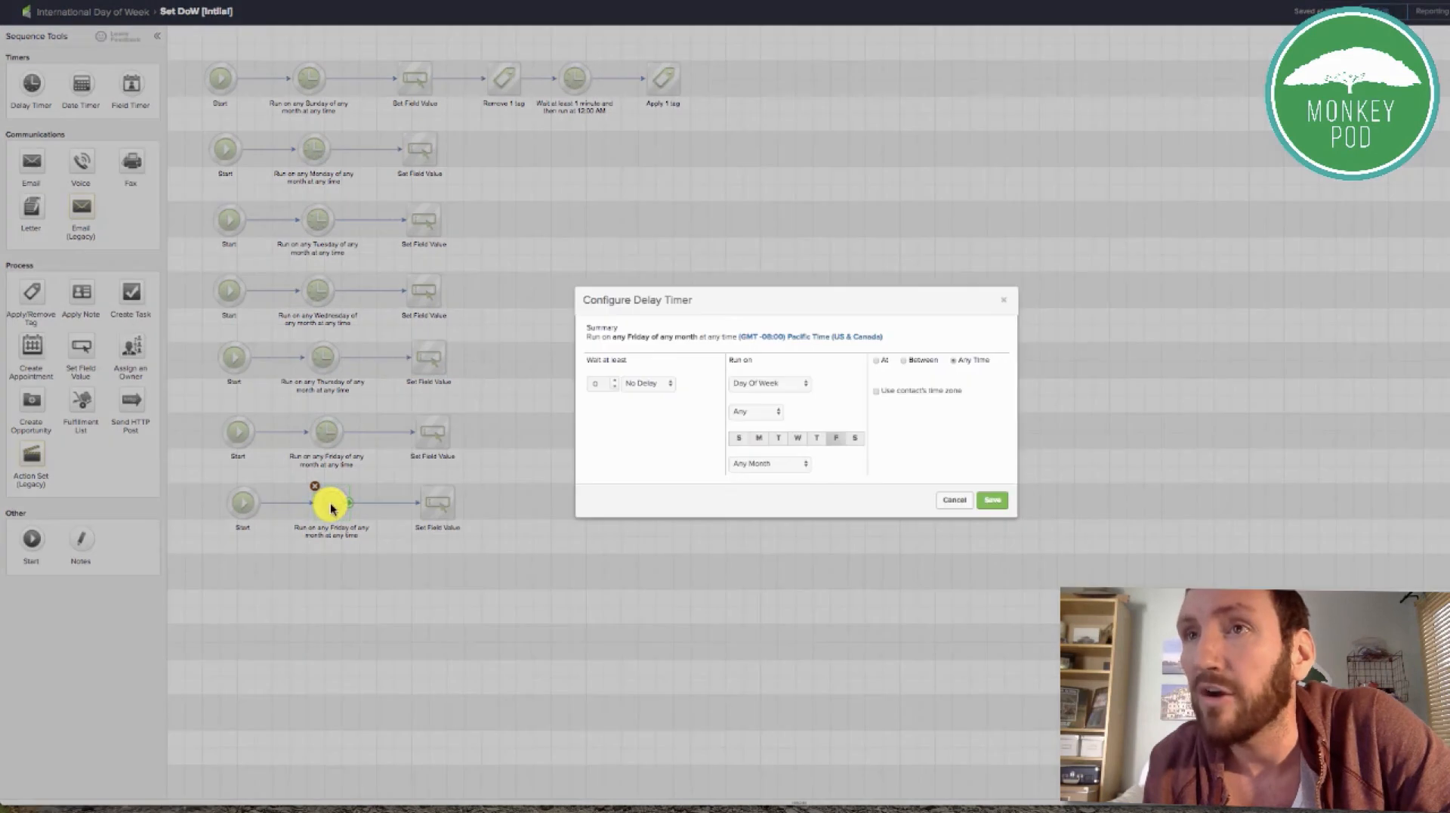
pyautogui.click(854, 437)
pyautogui.click(836, 437)
pyautogui.click(991, 499)
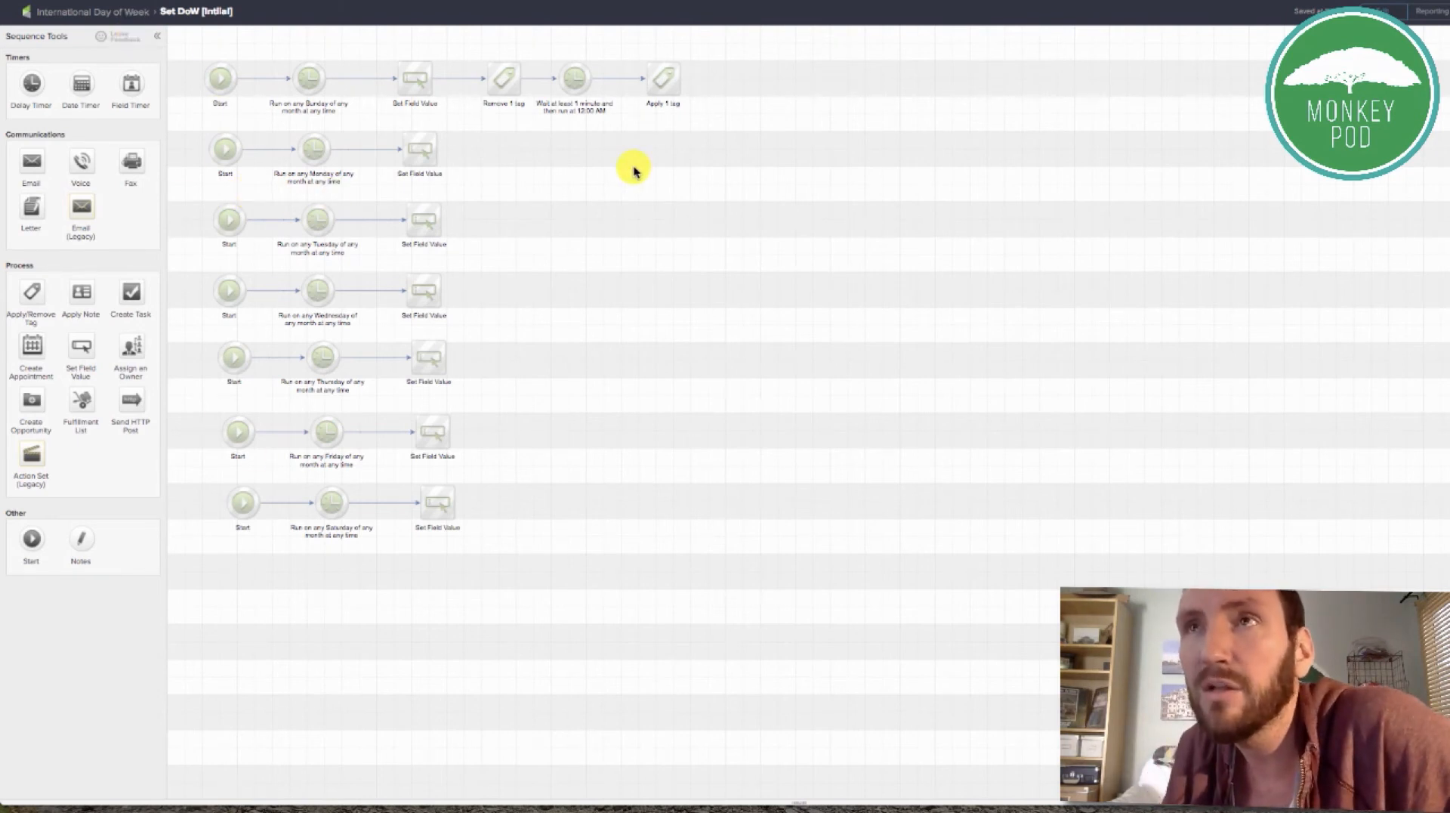
pyautogui.moveTo(702, 132); pyautogui.dragTo(444, 41)
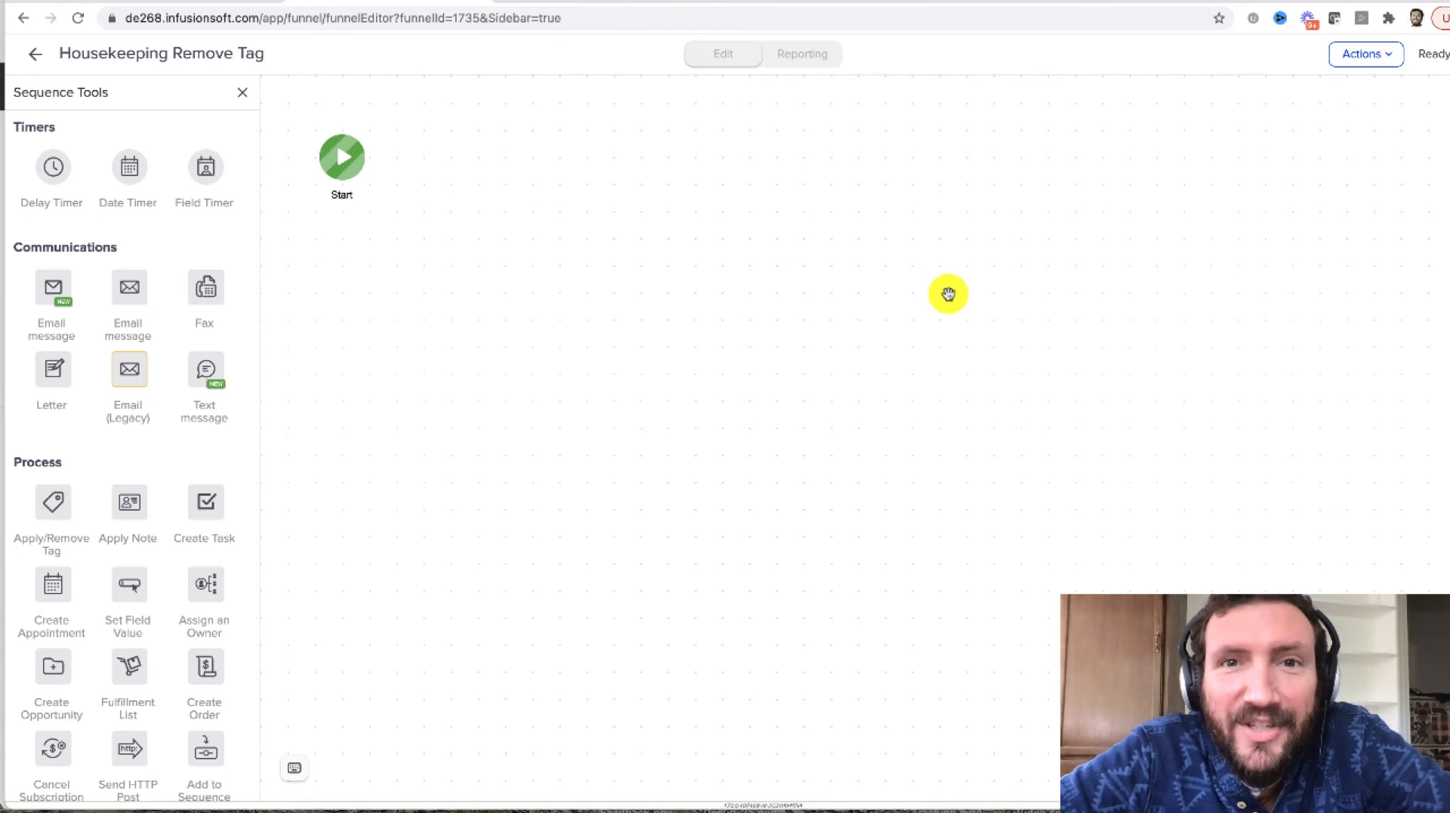
# Add an Add to Sequence action after Start in the Housekeeping Remove Tag sequence, and examine its campaign choices and contact removal option.
pyautogui.scroll(-3, 181, 506)
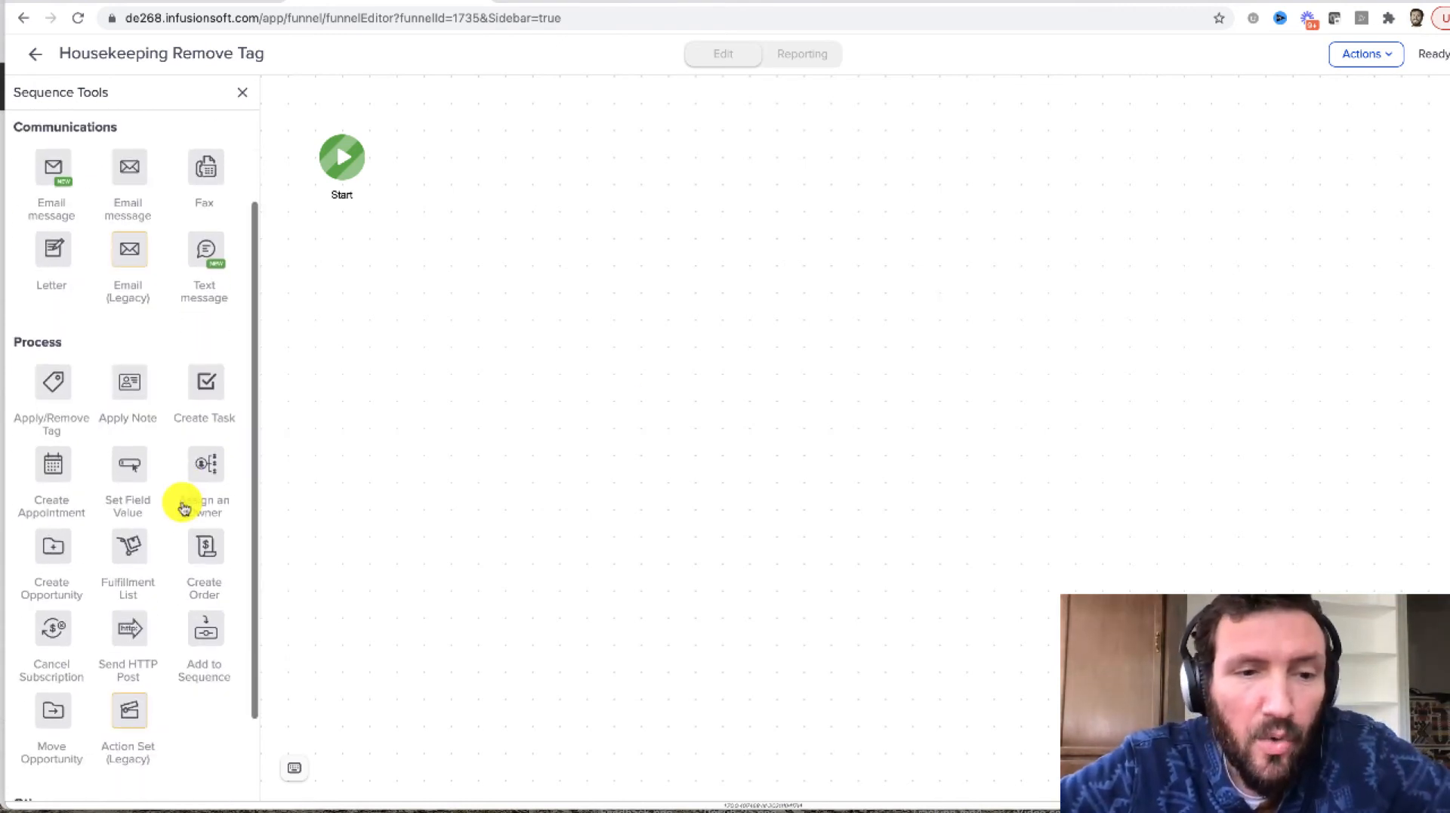
pyautogui.moveTo(208, 627); pyautogui.dragTo(473, 138)
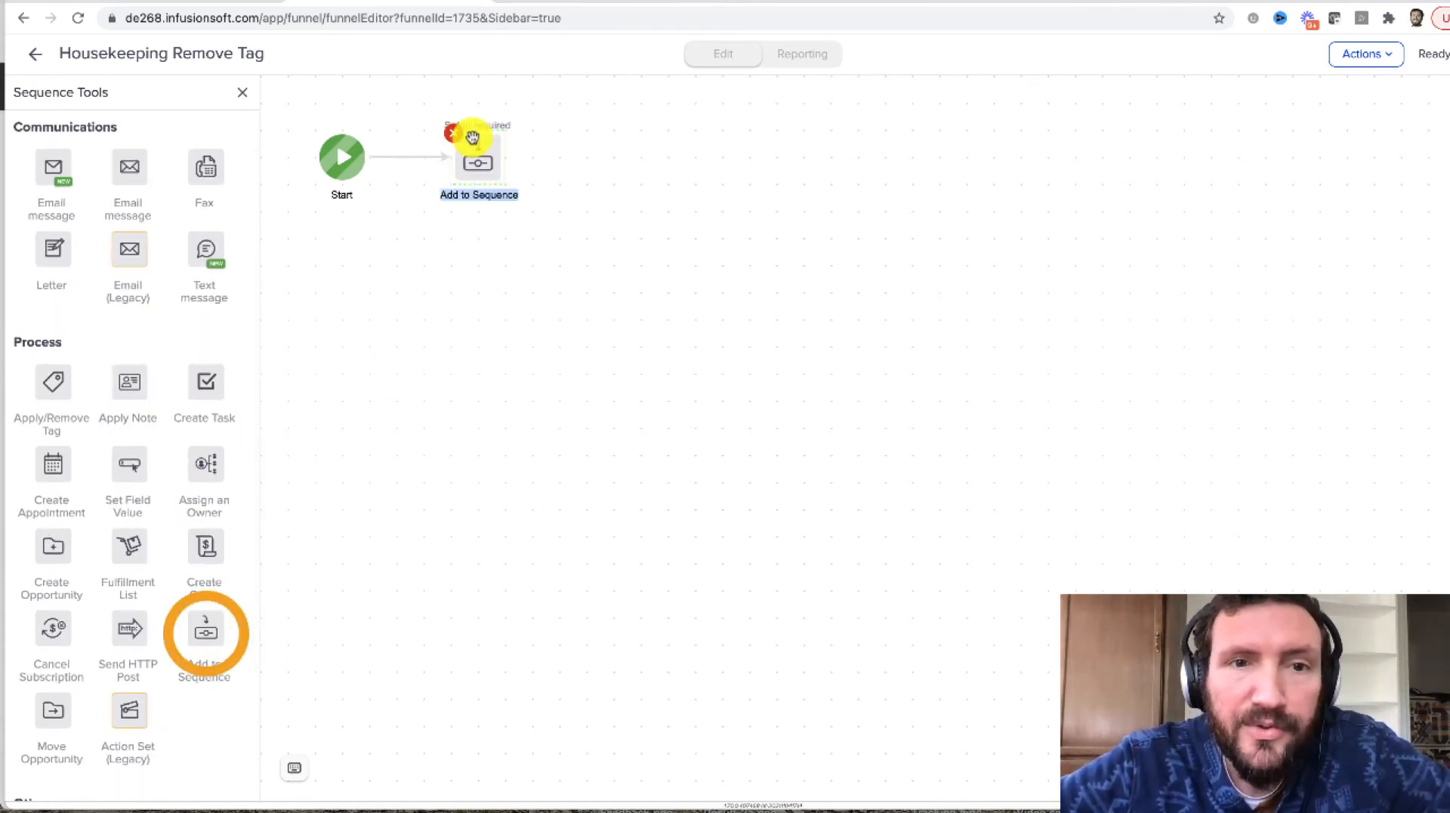
pyautogui.moveTo(487, 181)
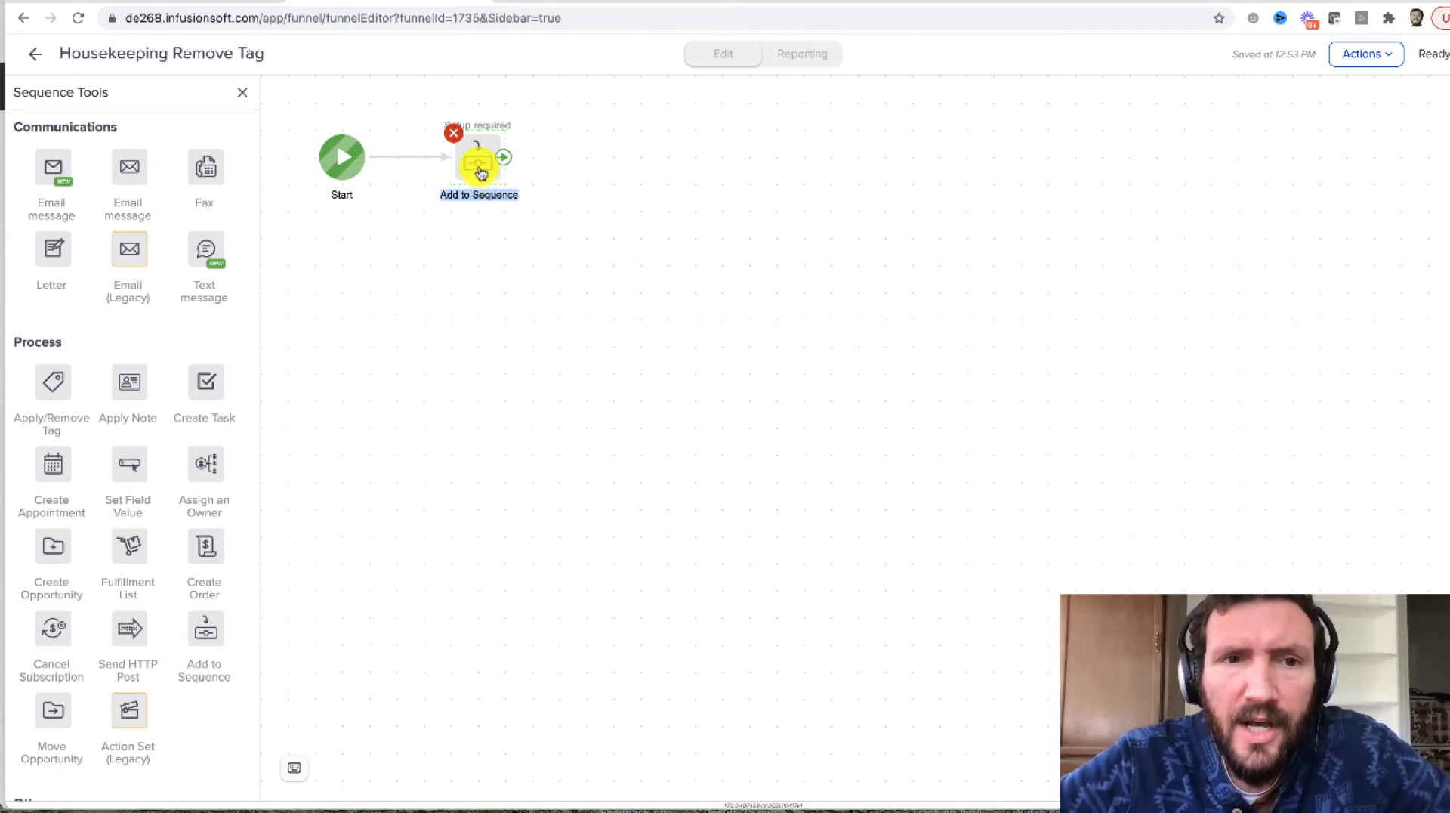
pyautogui.doubleClick(480, 173)
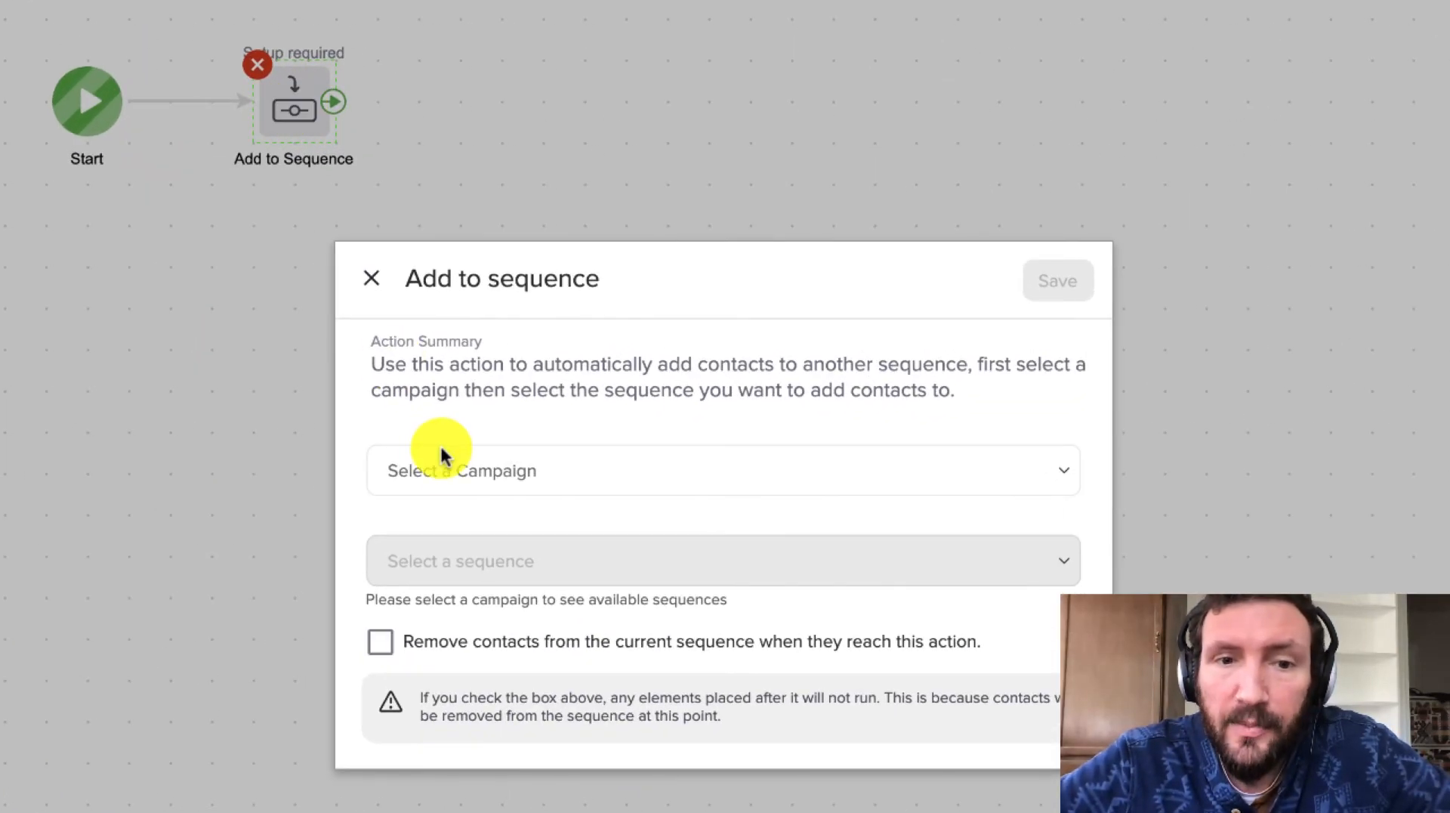
pyautogui.click(444, 461)
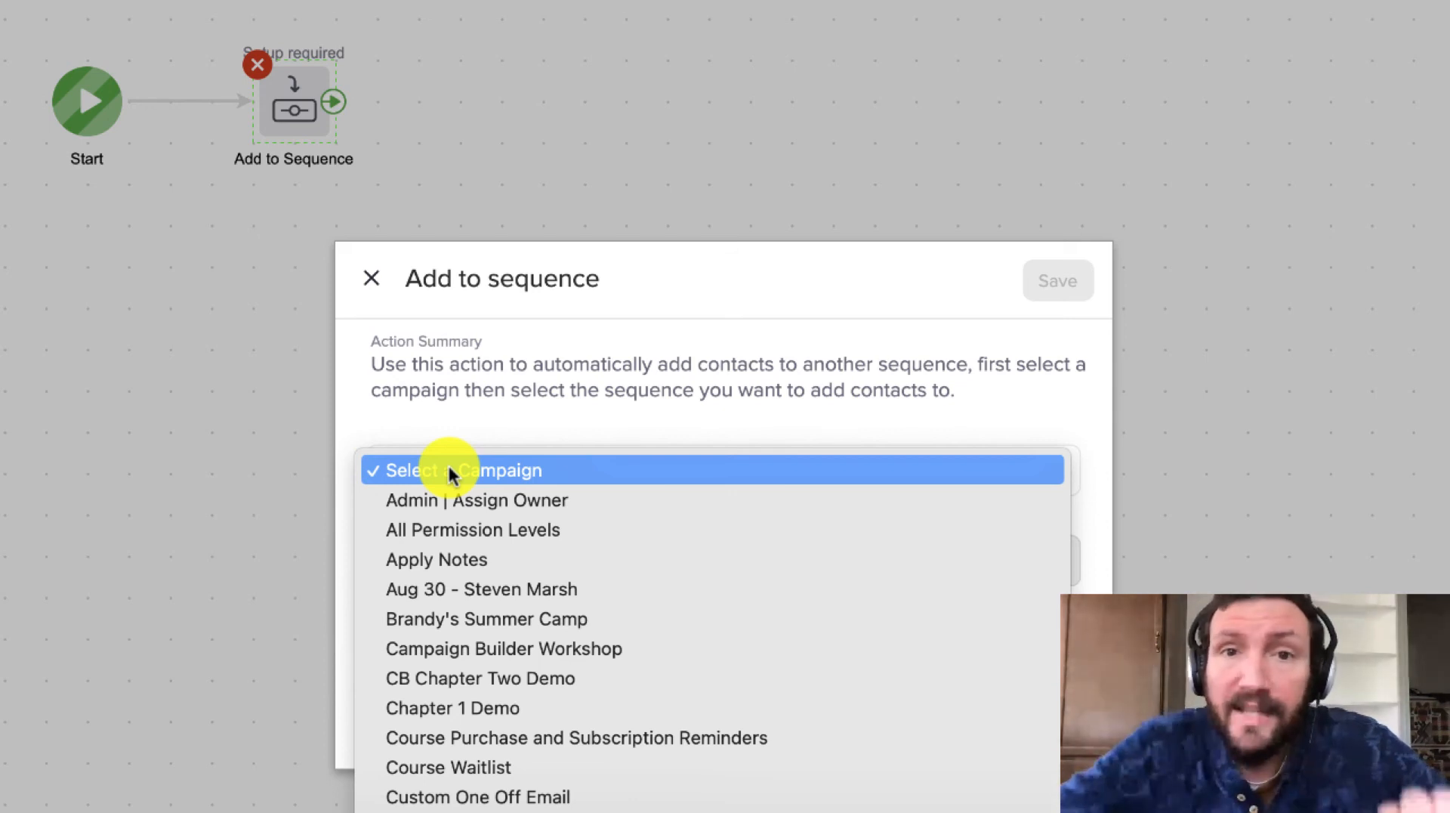
pyautogui.click(748, 341)
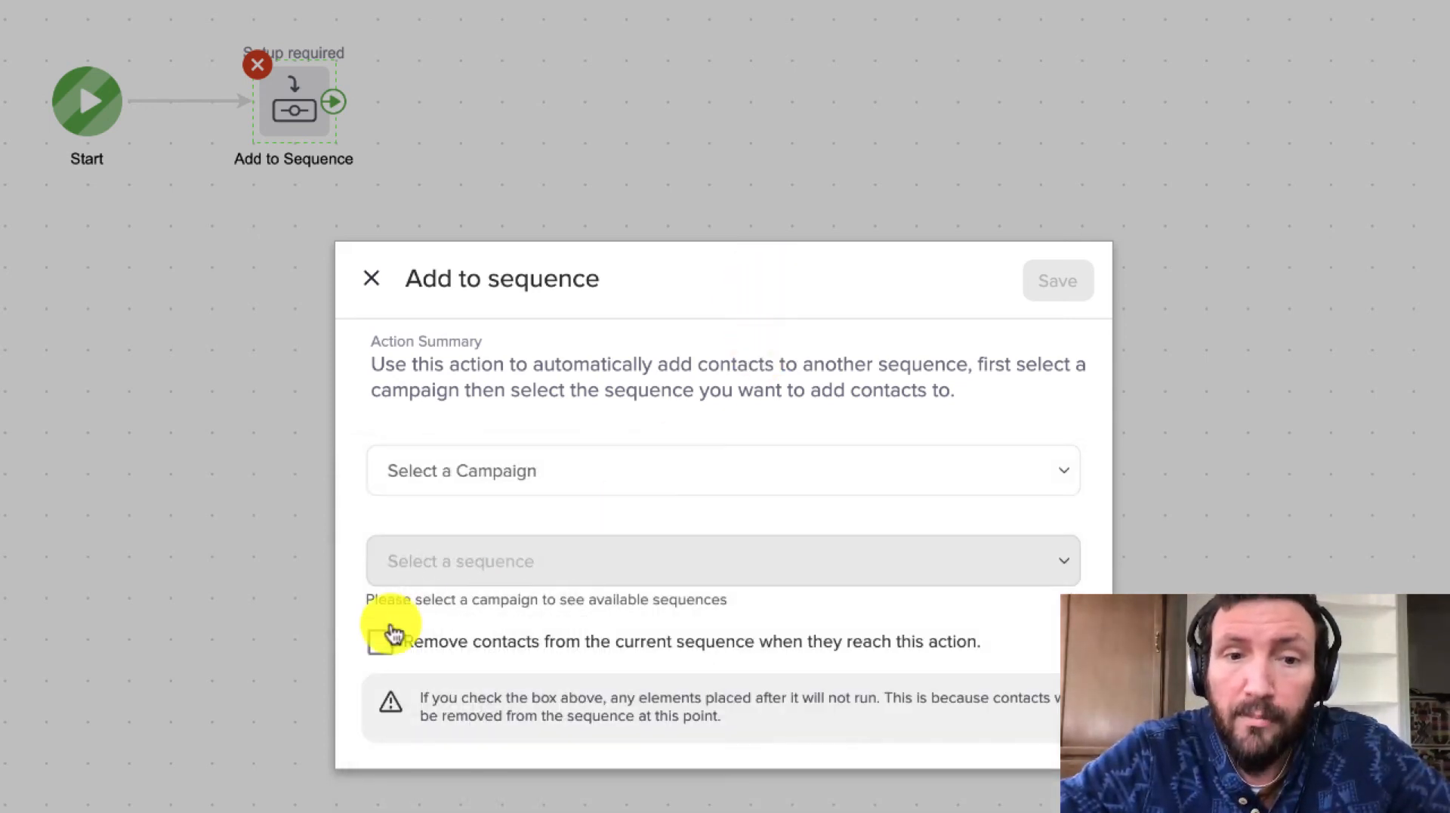
pyautogui.click(382, 642)
pyautogui.click(382, 642)
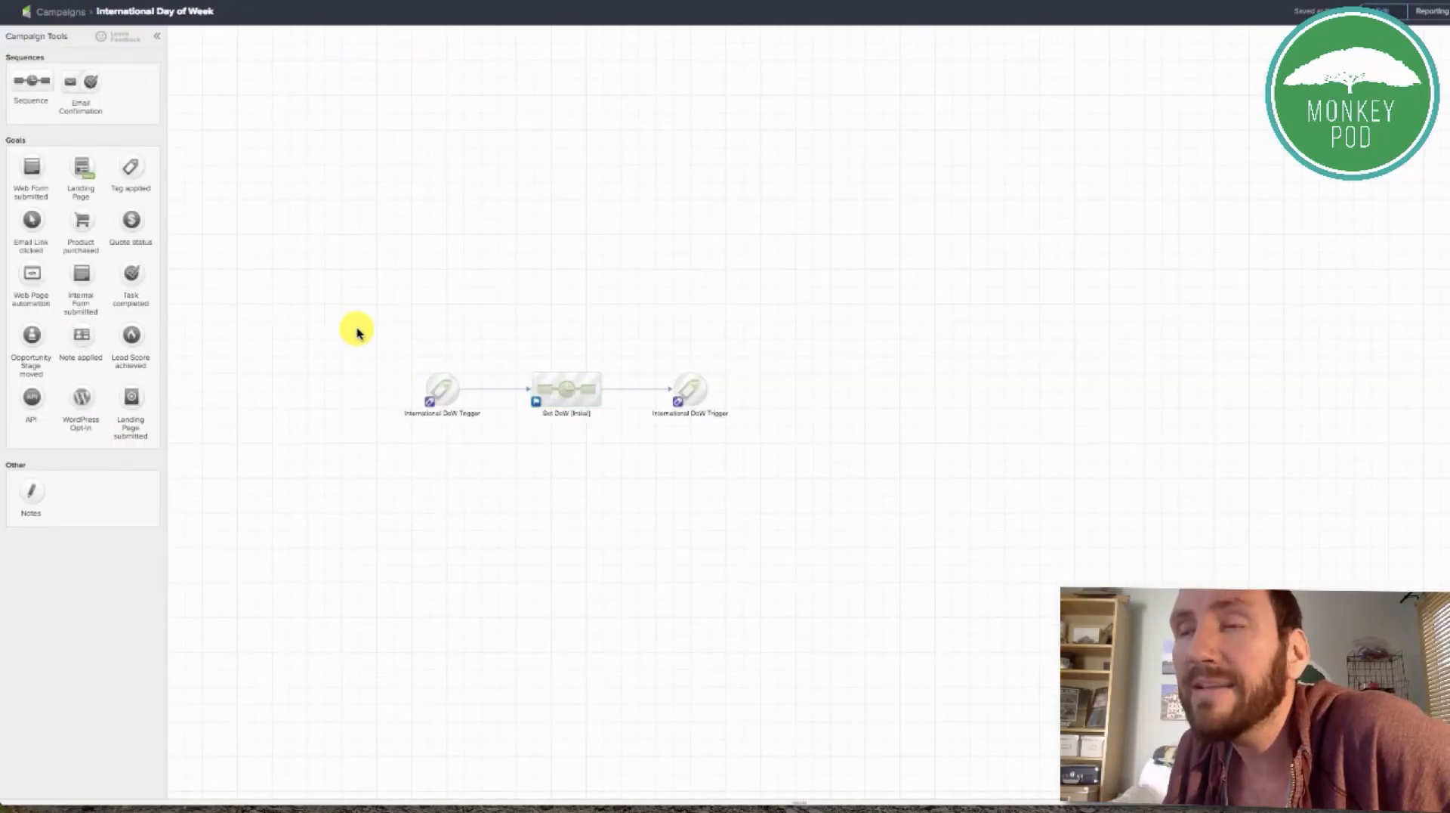
# Review the International Day of Week campaign overview and the simplified day chains inside its Set DoW sequence.
pyautogui.moveTo(354, 327); pyautogui.dragTo(765, 456)
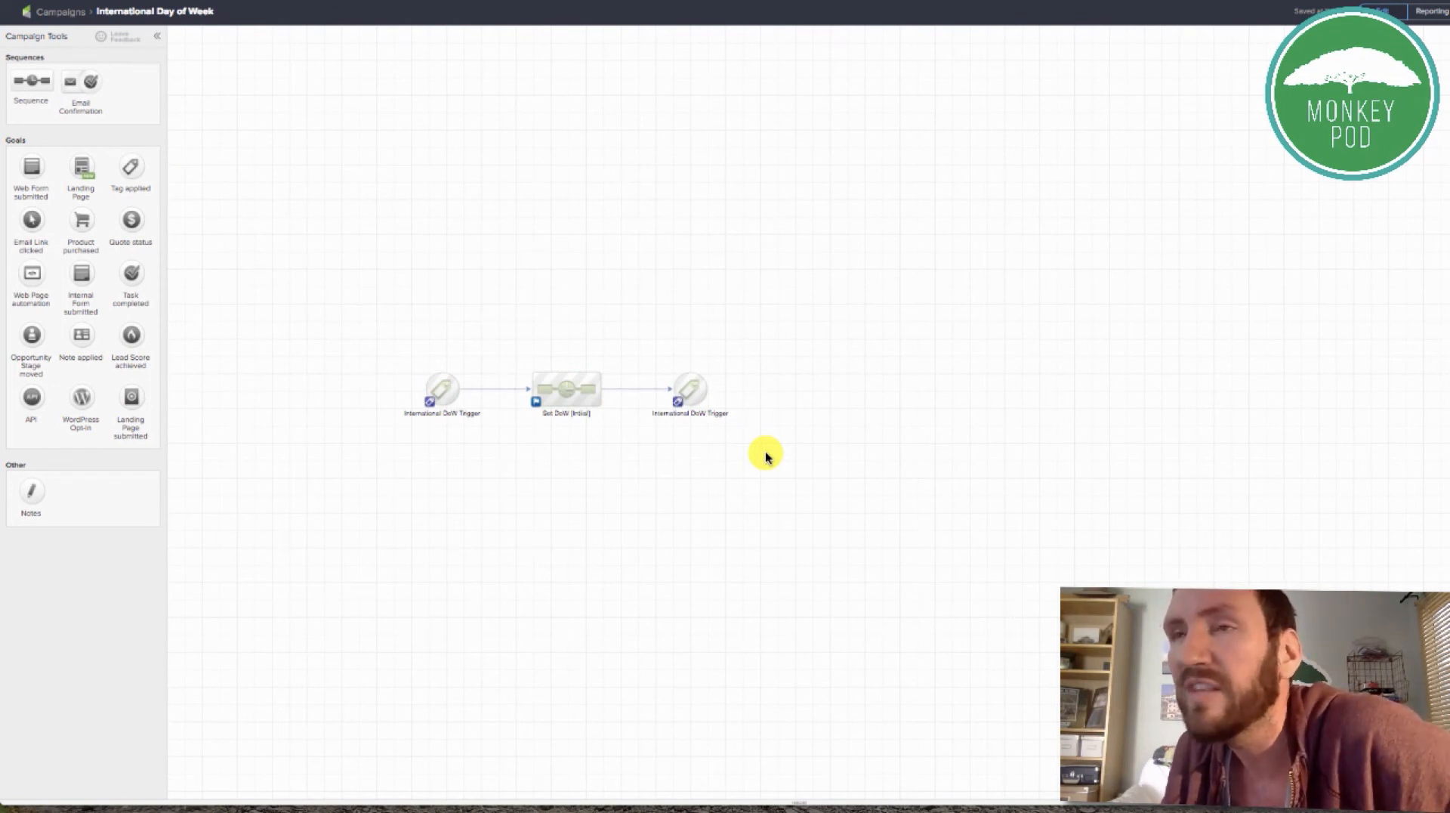
pyautogui.doubleClick(576, 393)
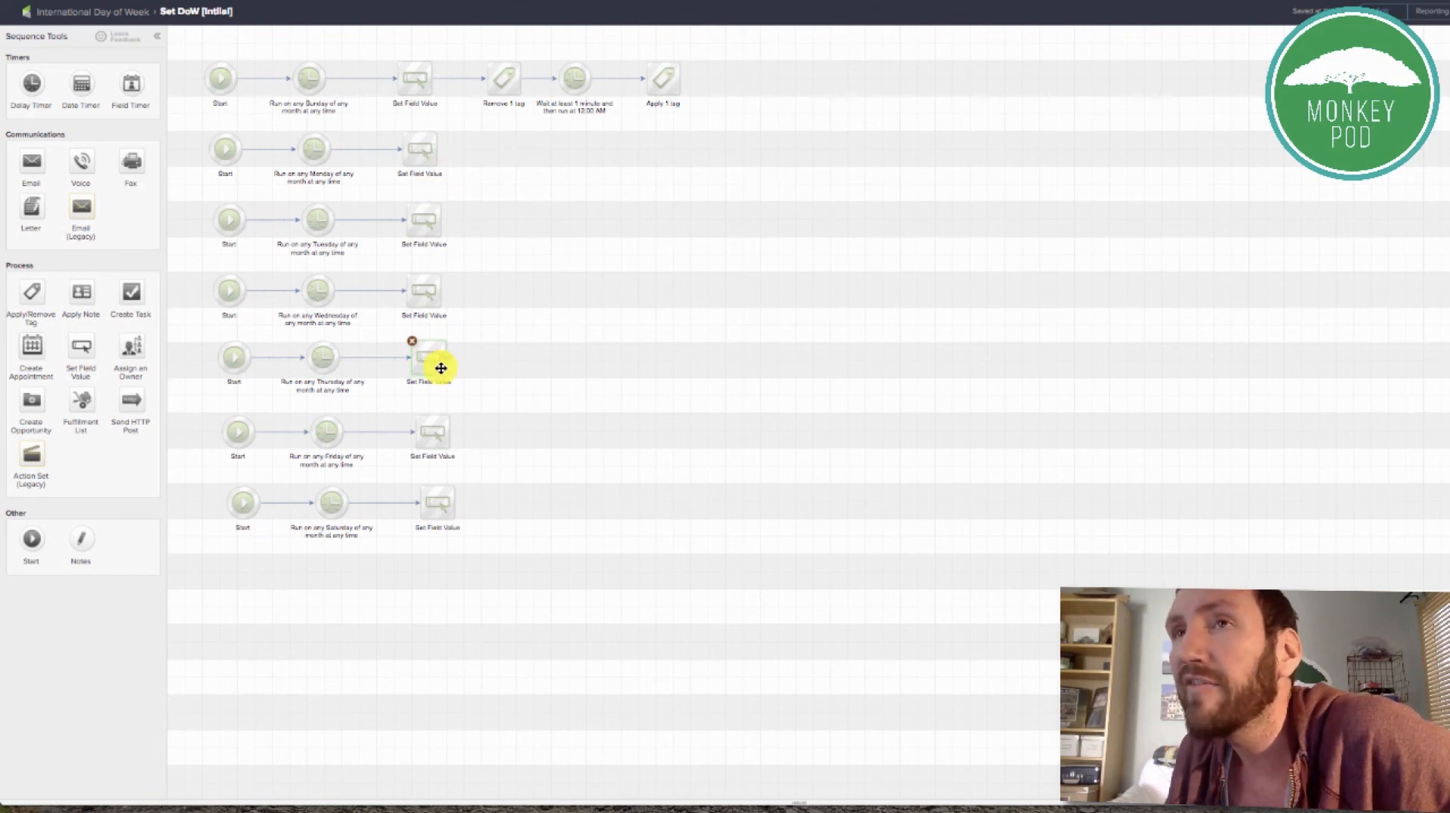
pyautogui.click(102, 15)
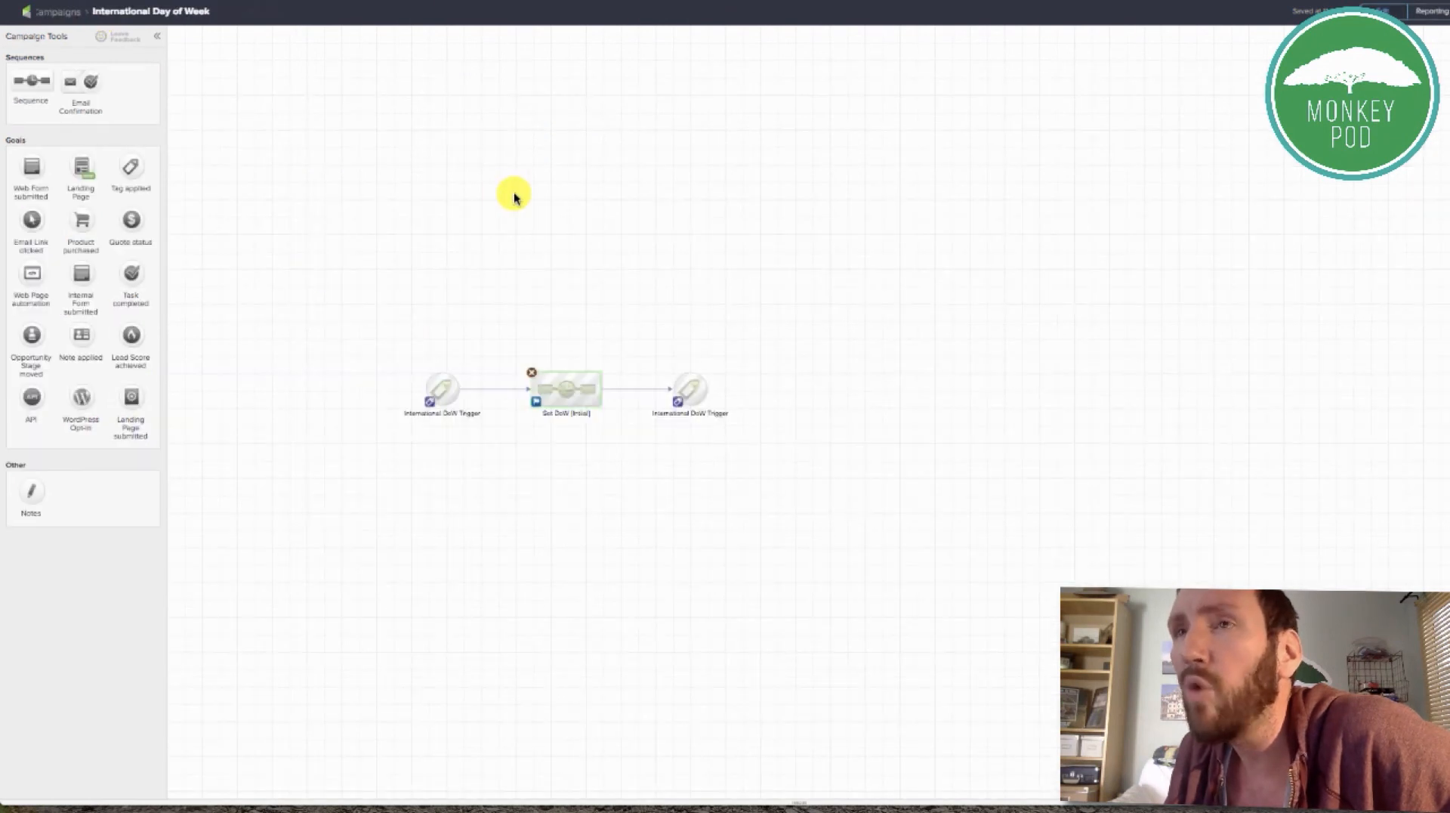